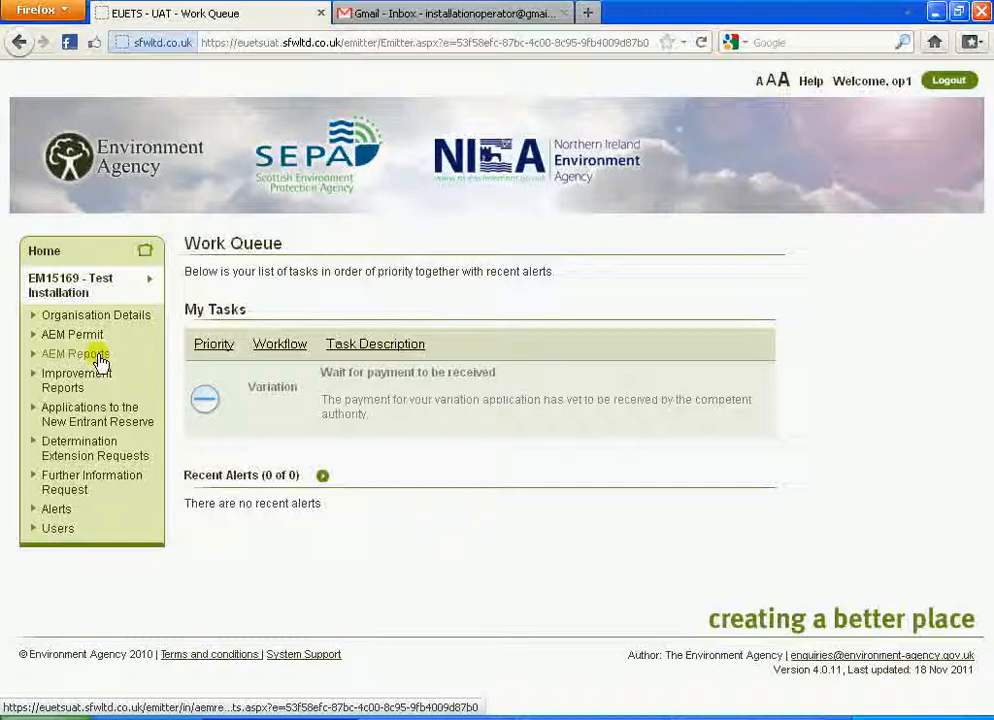
Step: Open the AEM report form for the reporting period 01 Jan 2011 - 31 Dec 2011
click(99, 357)
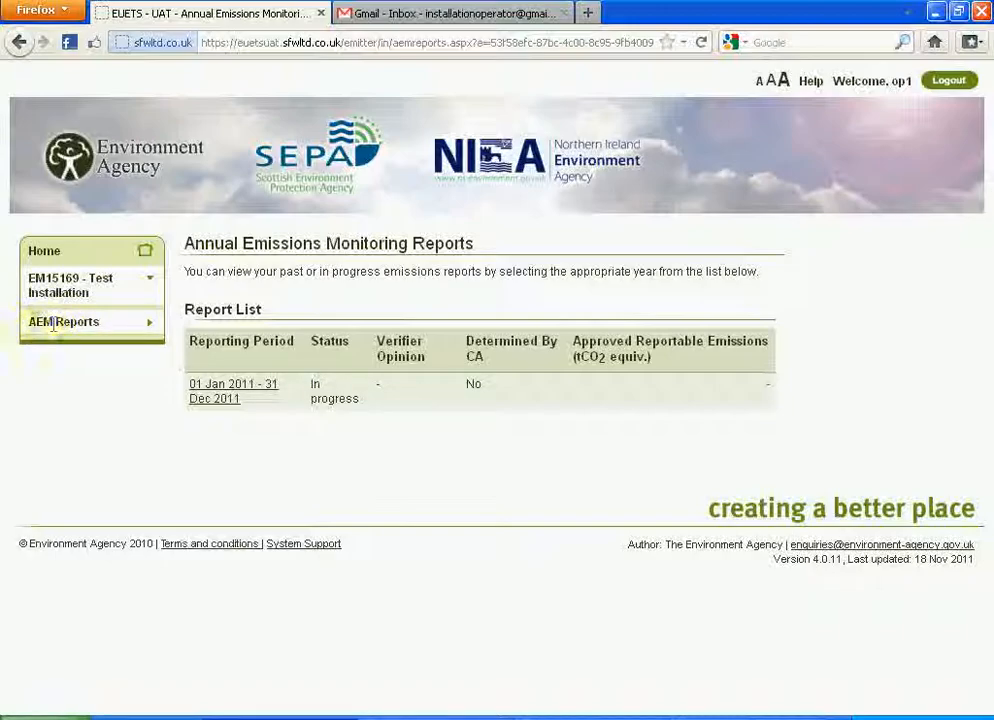
click(220, 396)
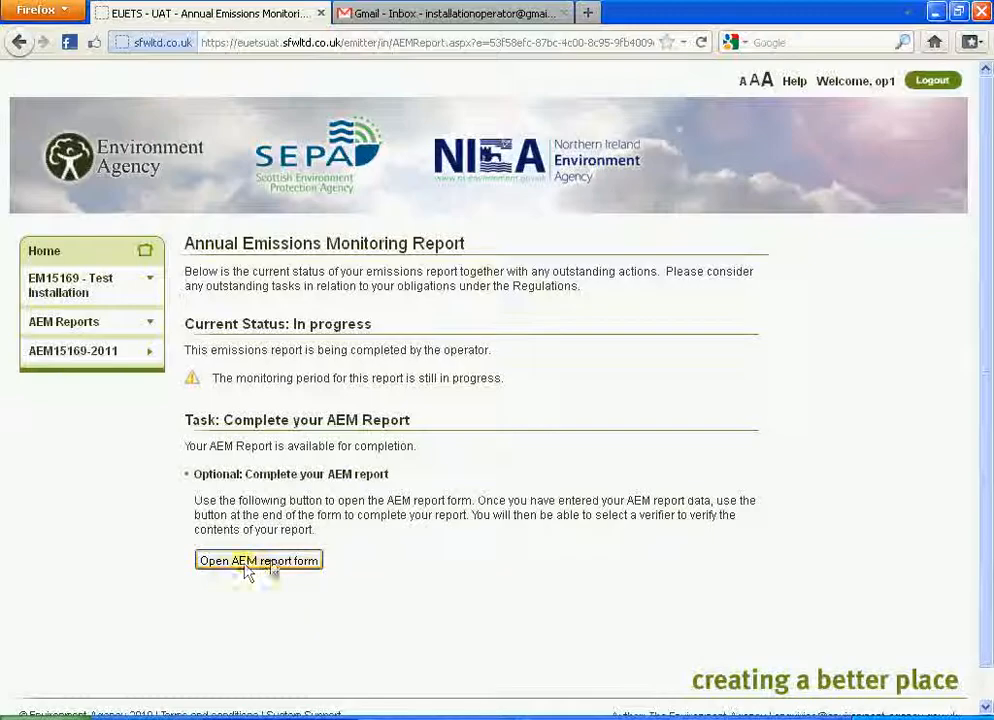
click(276, 566)
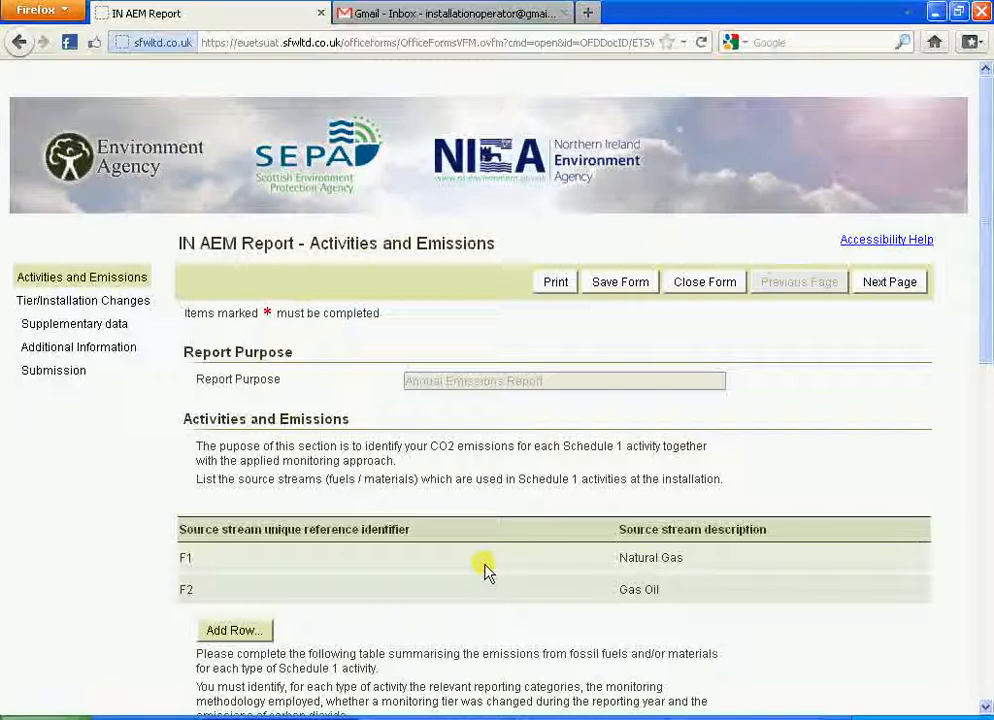
Step: Add a source stream with the unique reference identifier F3 and the description Propane to the source stream table
drag(985, 315, 987, 372)
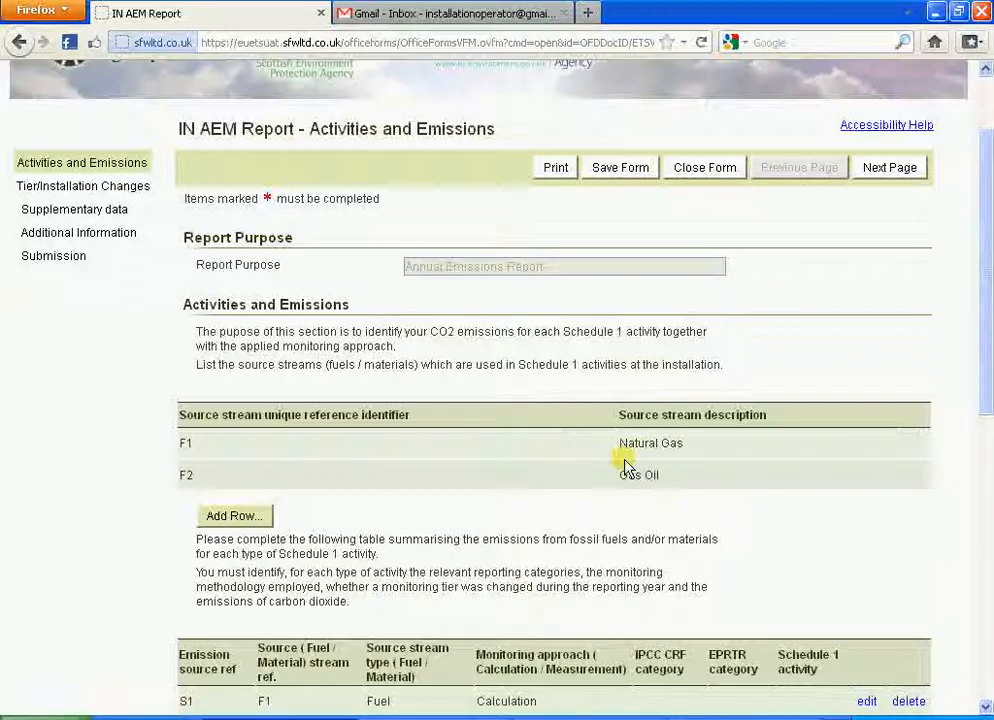
drag(990, 344, 988, 420)
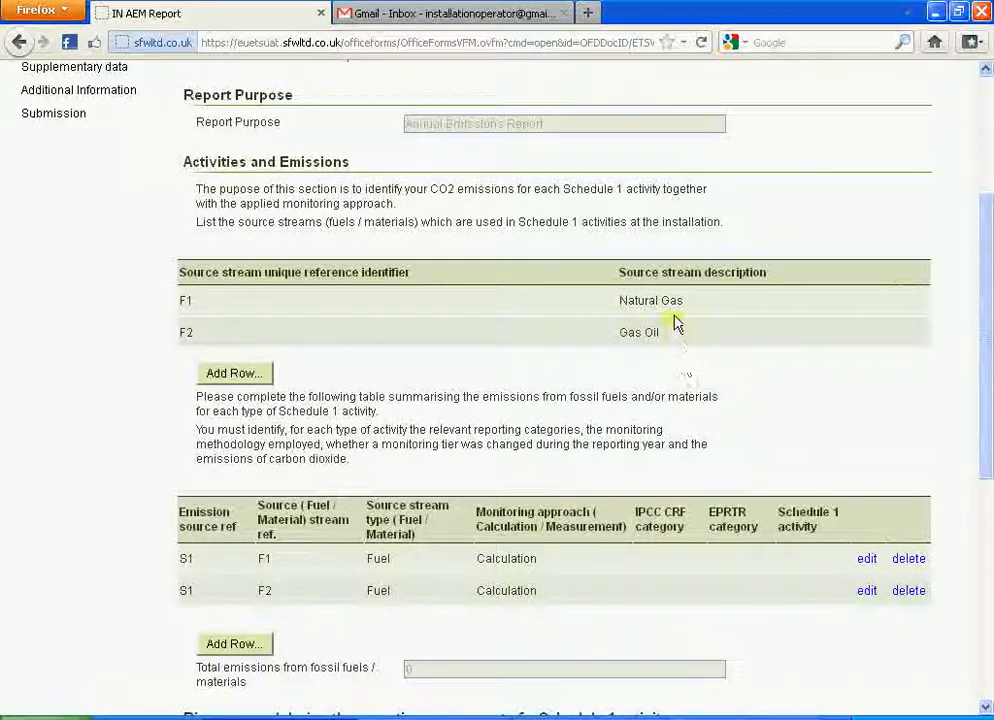
click(264, 375)
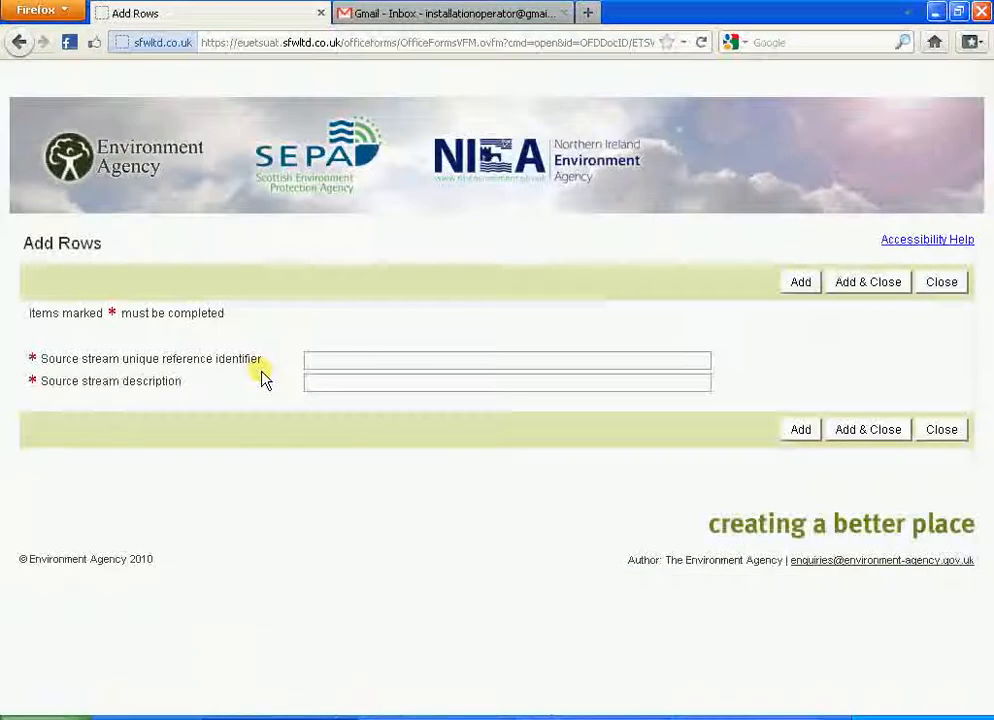
click(368, 357)
text(F3)
key(Tab)
text(P)
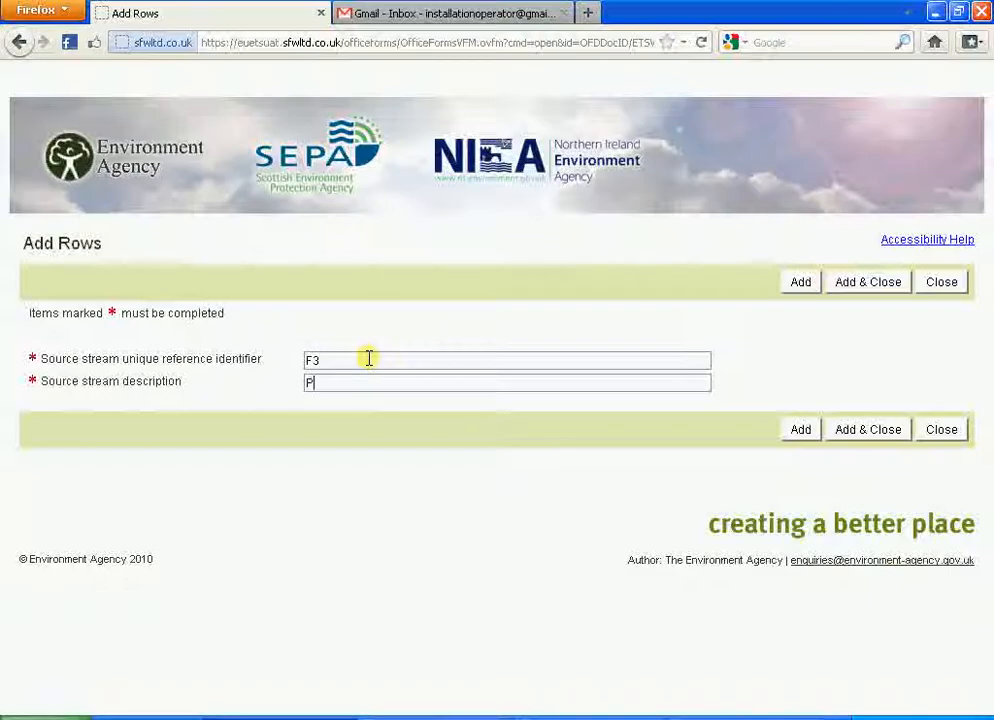
text(ropoane)
key(BackSpace)
key(BackSpace)
key(BackSpace)
key(BackSpace)
text(ane)
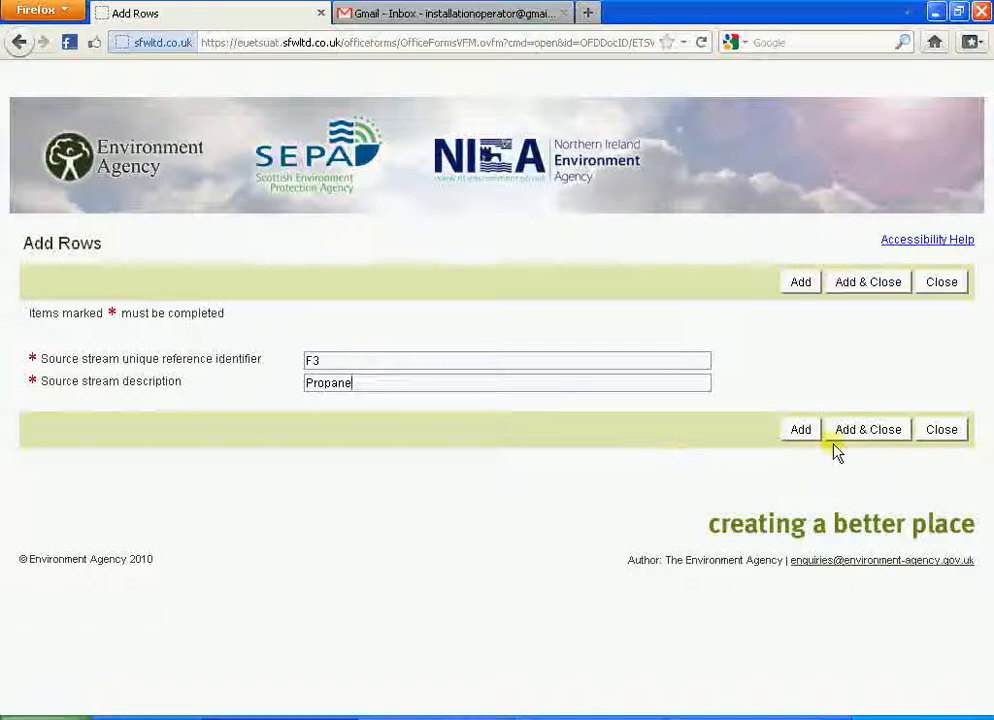
click(862, 433)
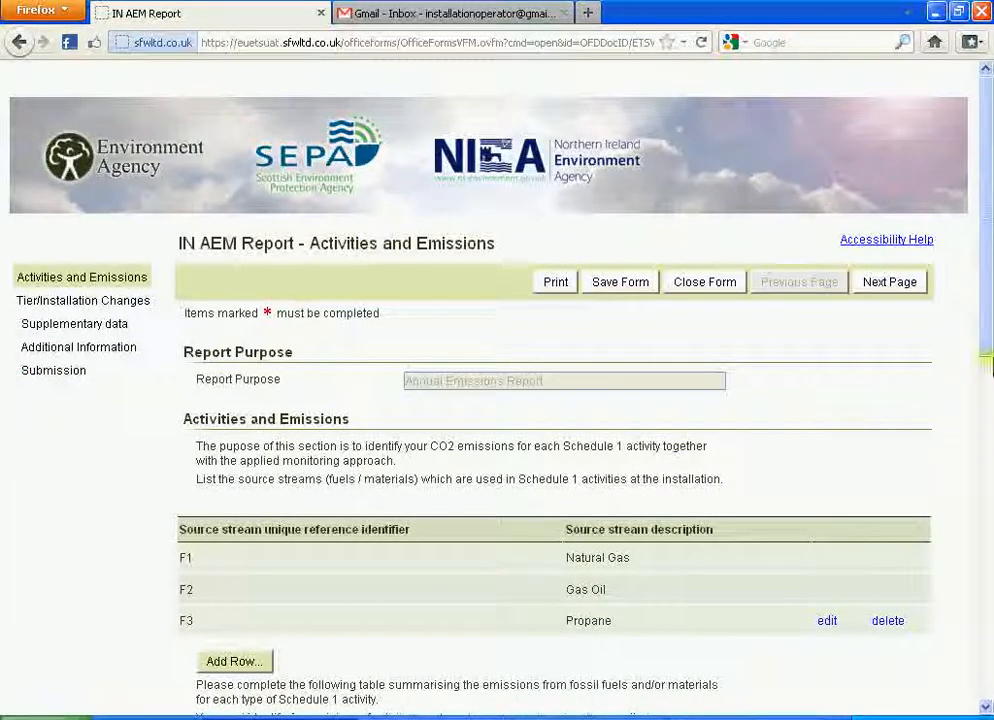
Step: Start a new row in the fossil fuel emissions table with emission source ref S1 and source stream ref F3
drag(989, 348, 988, 512)
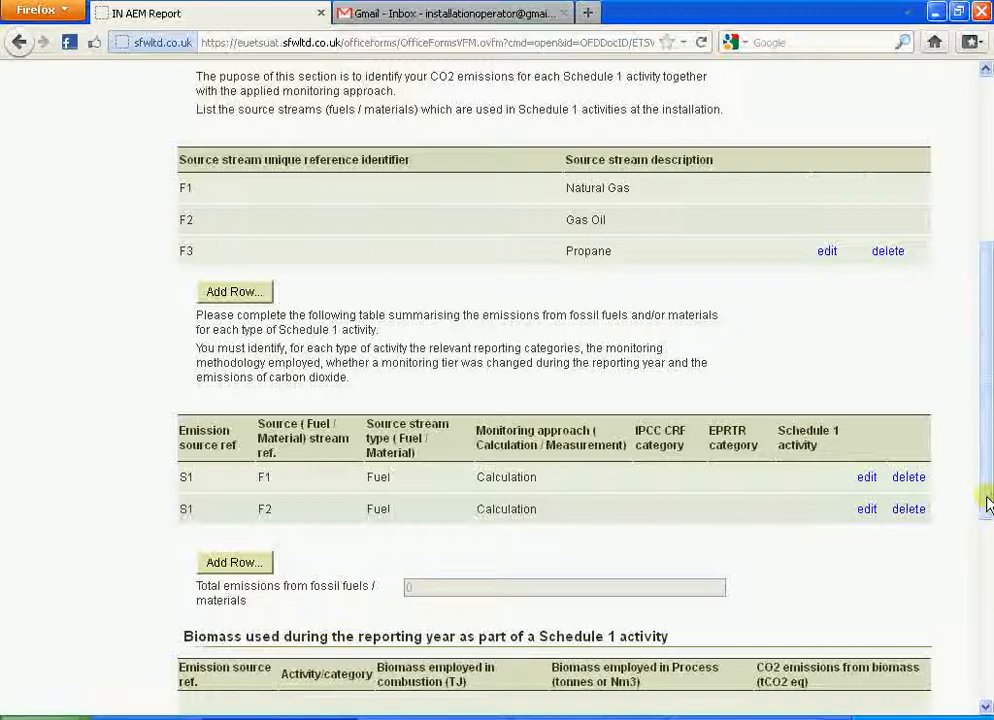
scroll(741, 500, down, 3)
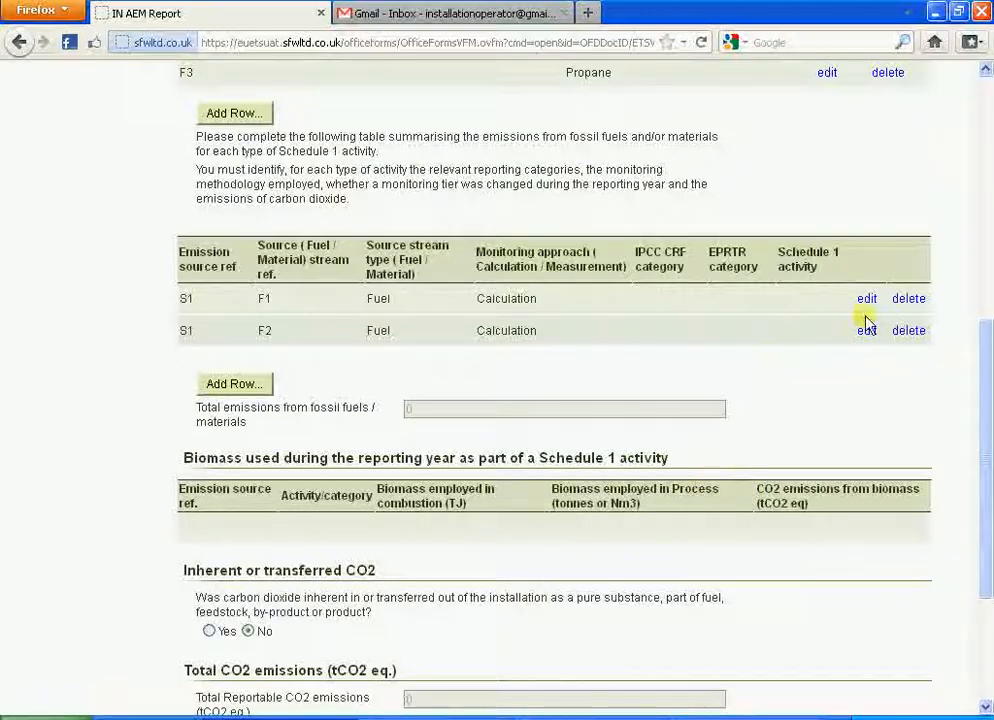
click(252, 384)
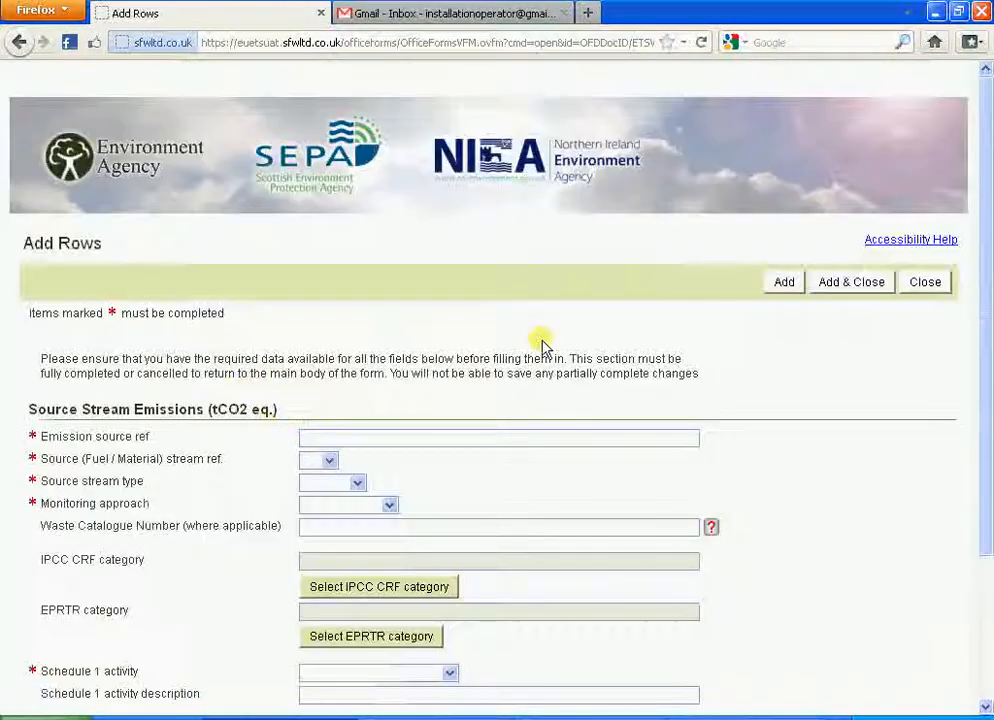
click(446, 436)
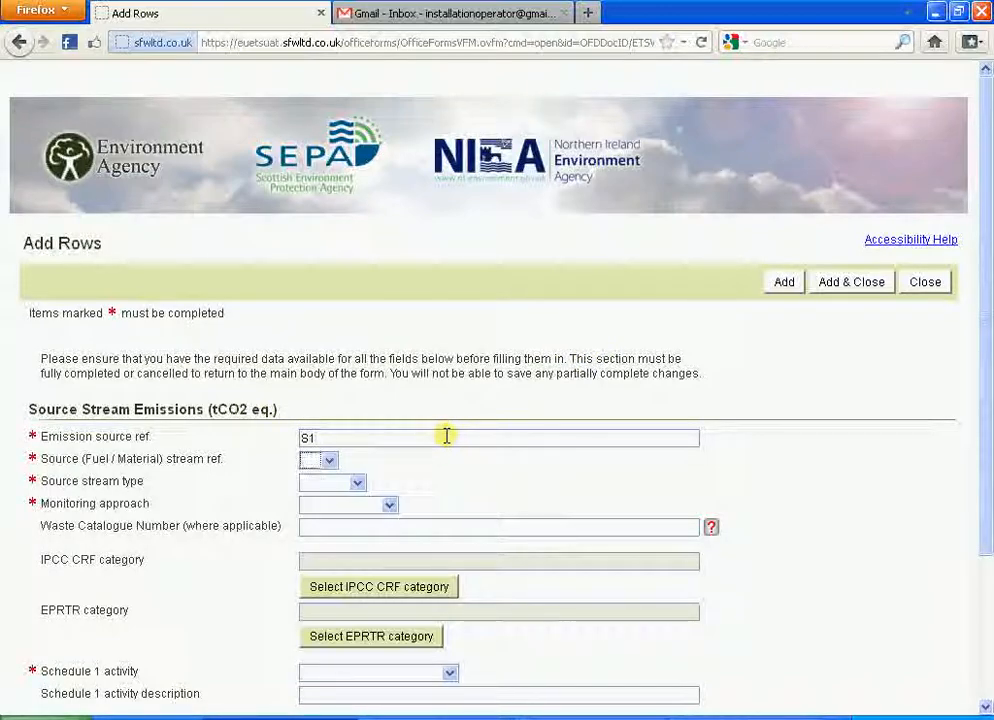
click(329, 460)
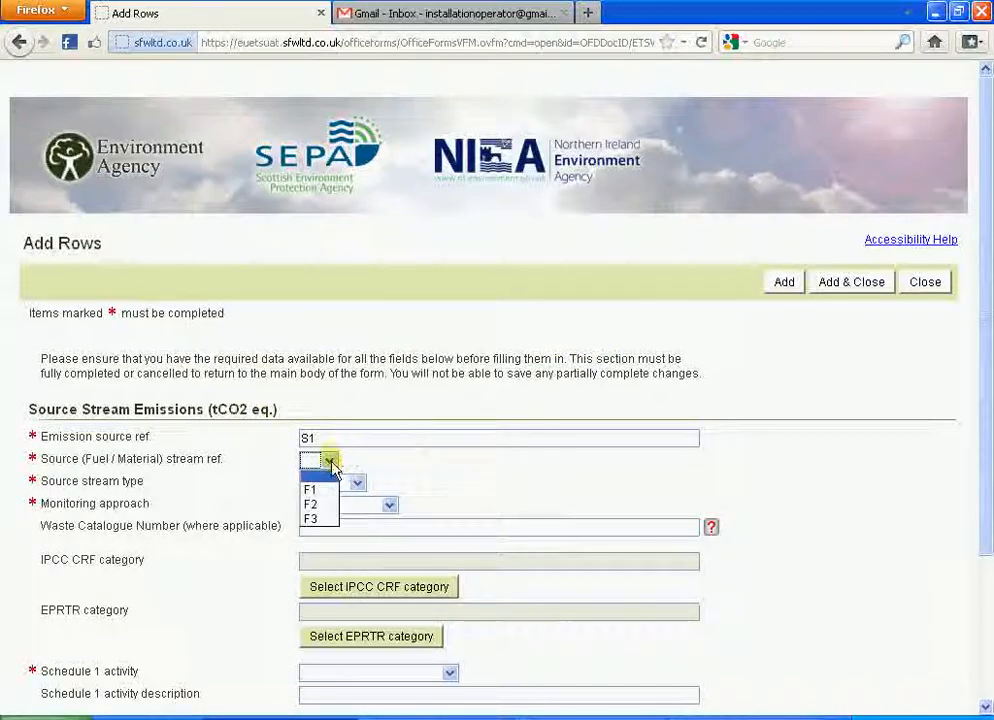
click(318, 520)
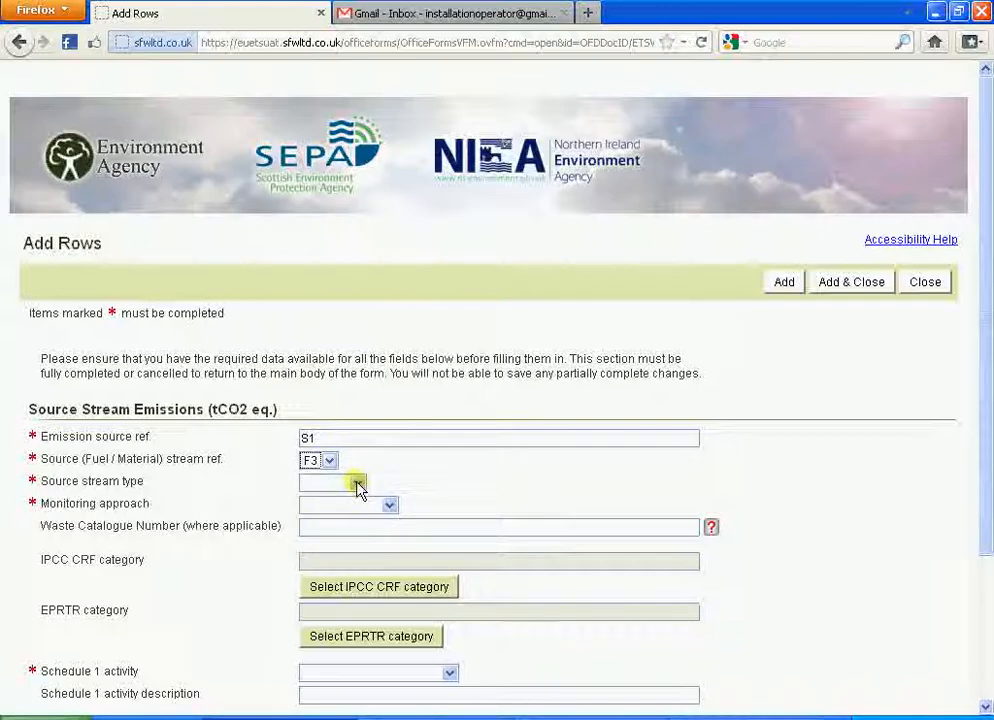
Step: Set the source stream type to Fuel and the monitoring approach to Calculation
drag(989, 348, 989, 410)
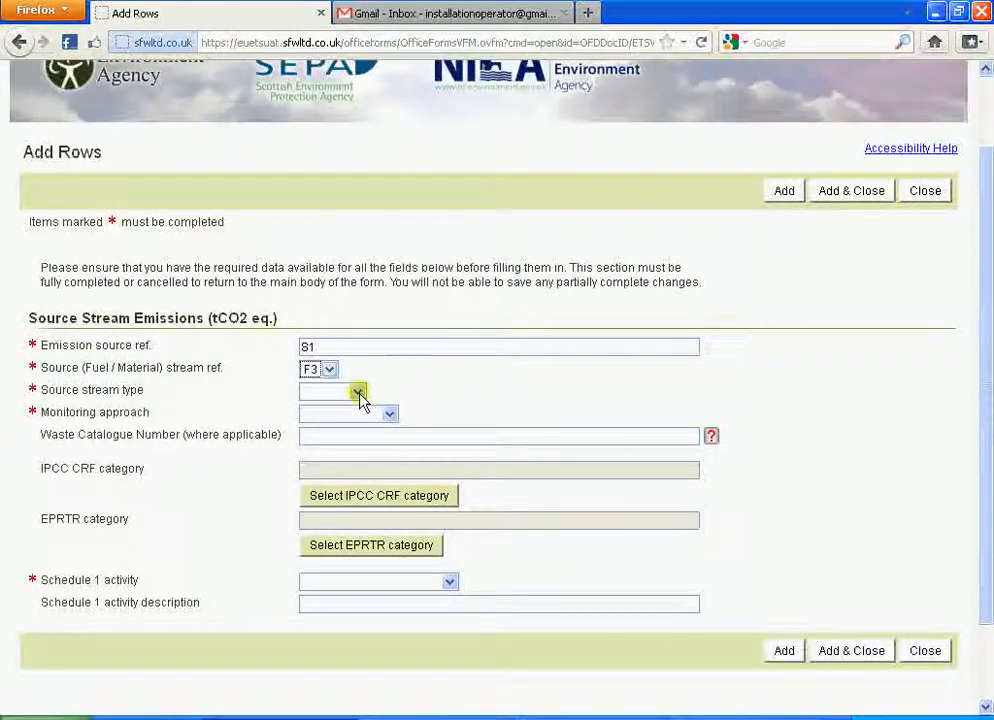
click(357, 393)
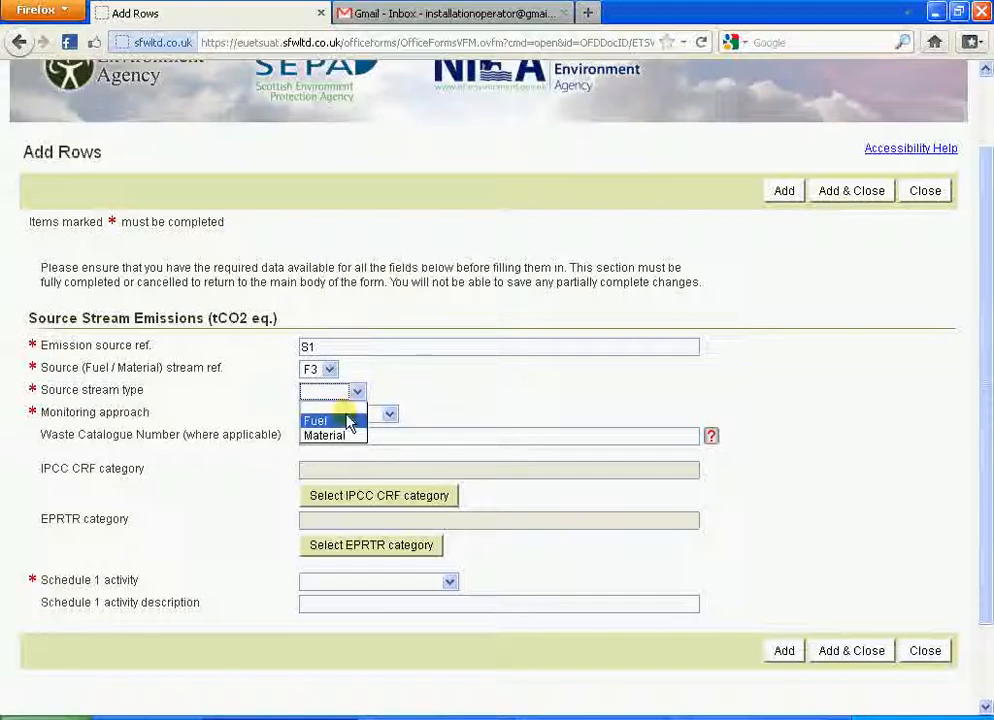
click(348, 421)
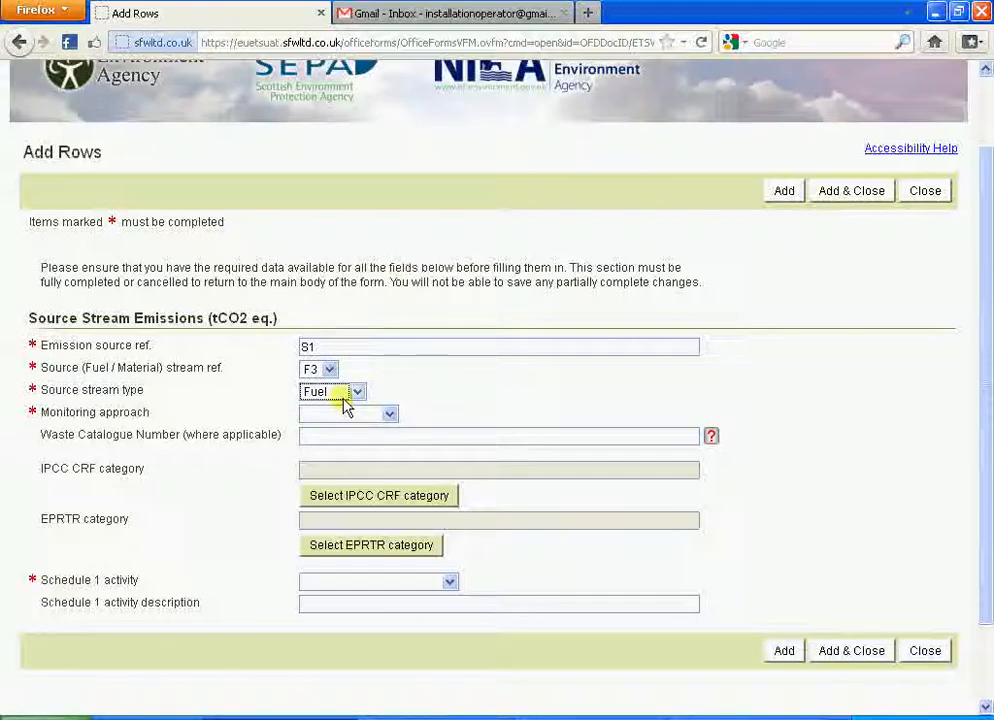
click(389, 414)
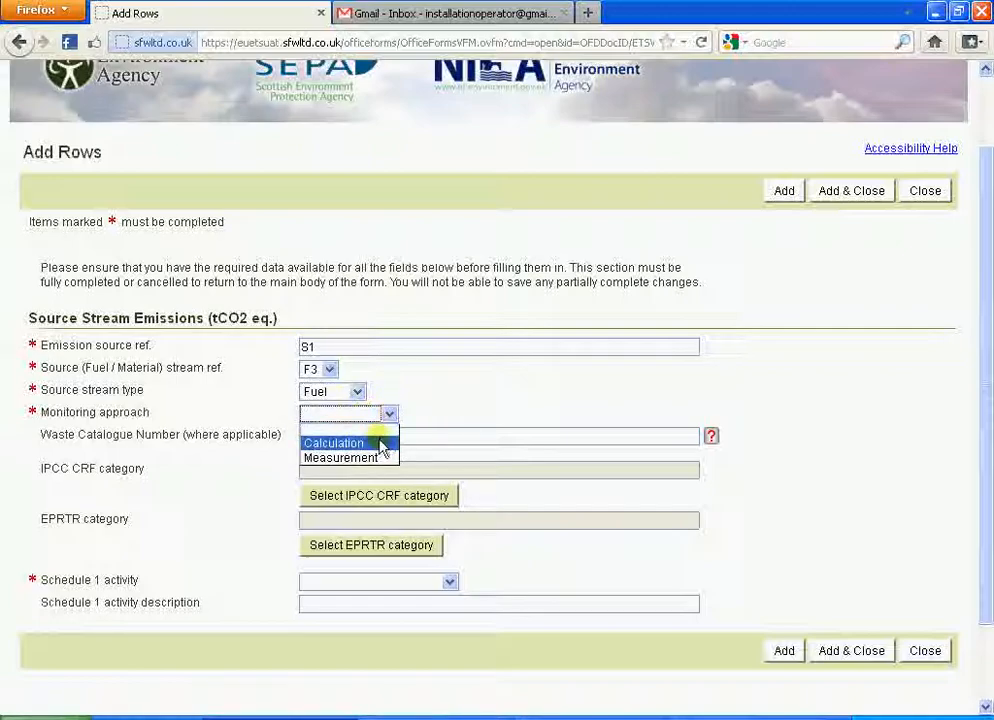
click(377, 442)
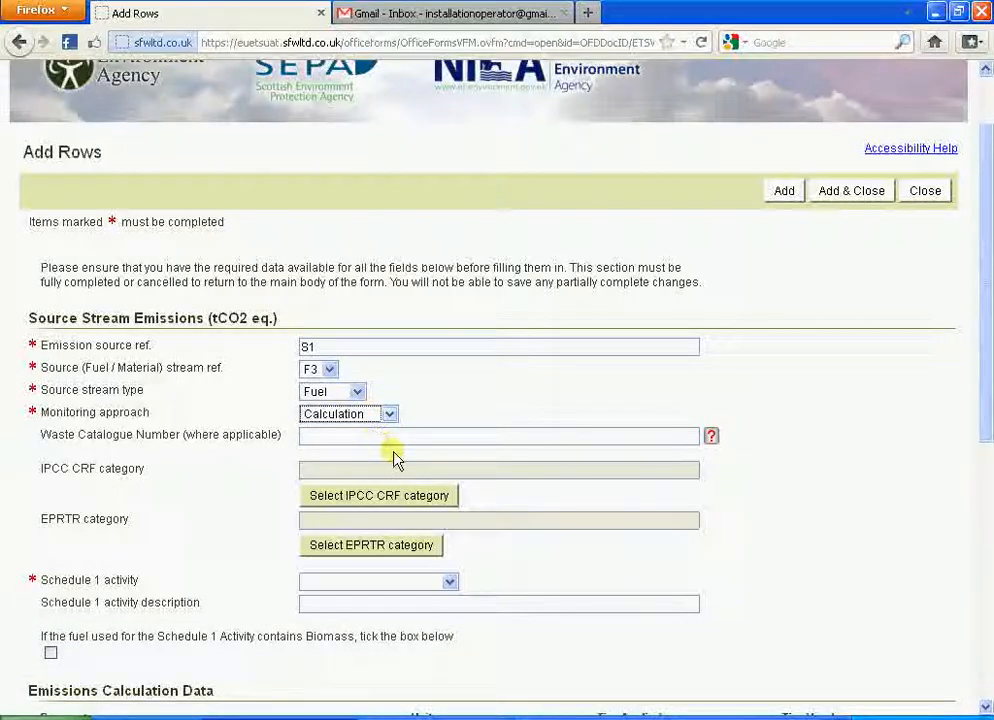
Step: For the IPCC CRF category, choose sector 1. Energy and sub sector 1 A. Fuel combustion activities (Sectoral approach)
click(398, 497)
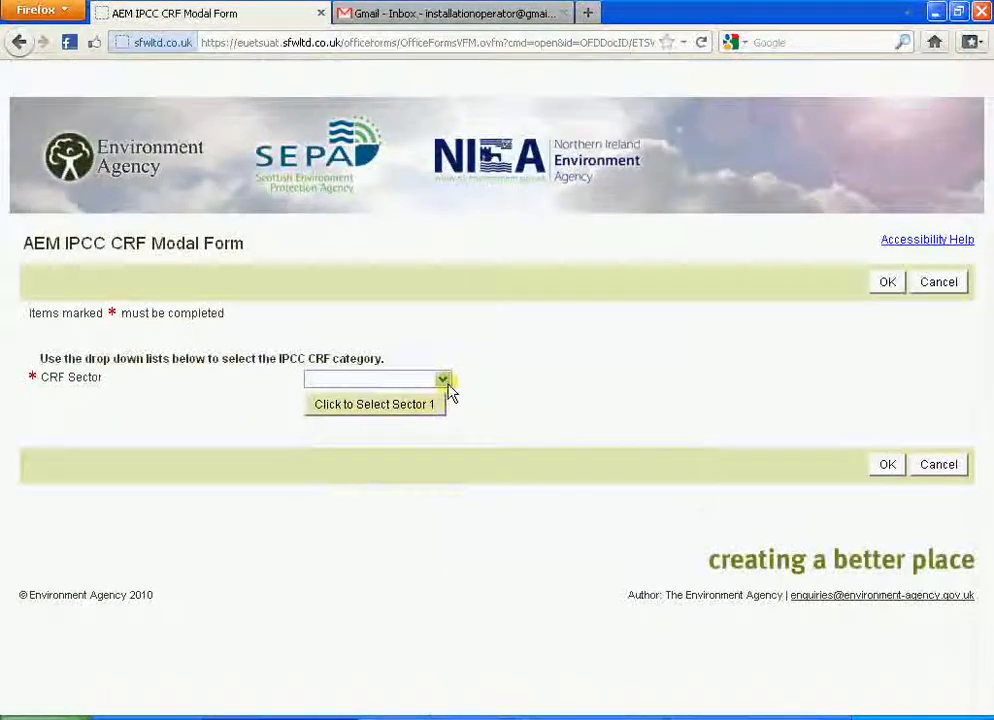
click(443, 381)
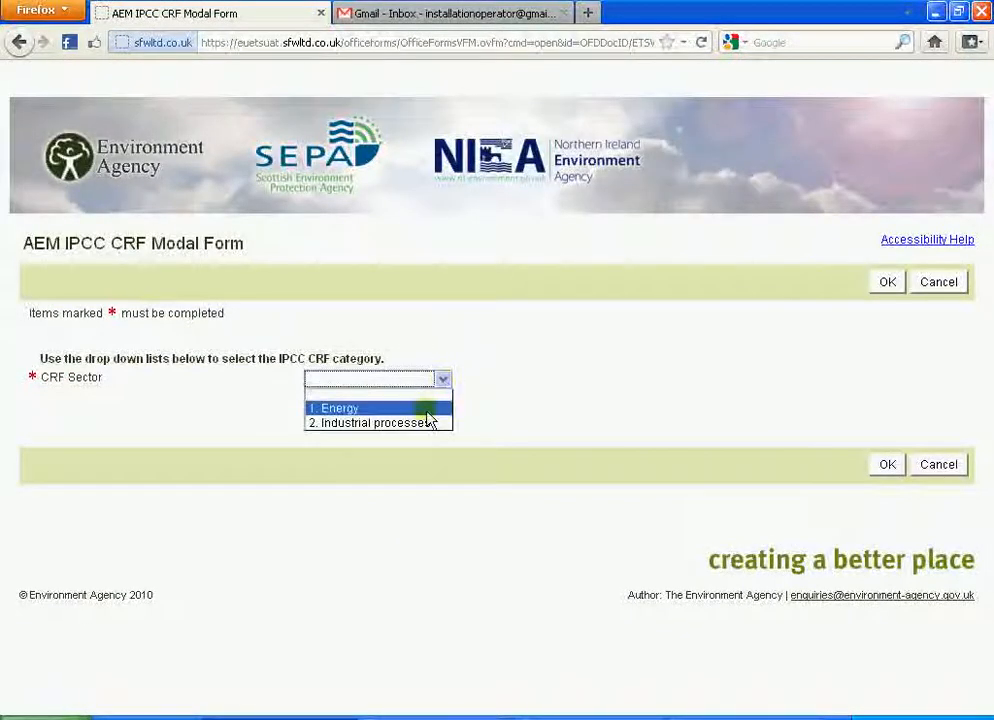
click(427, 409)
click(405, 410)
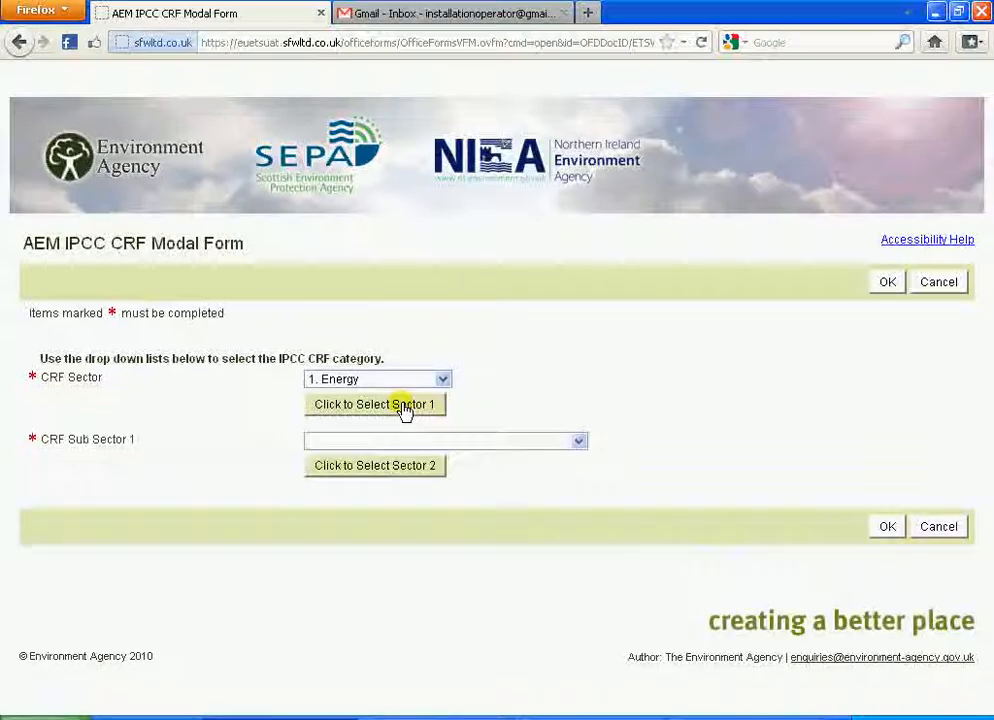
click(418, 443)
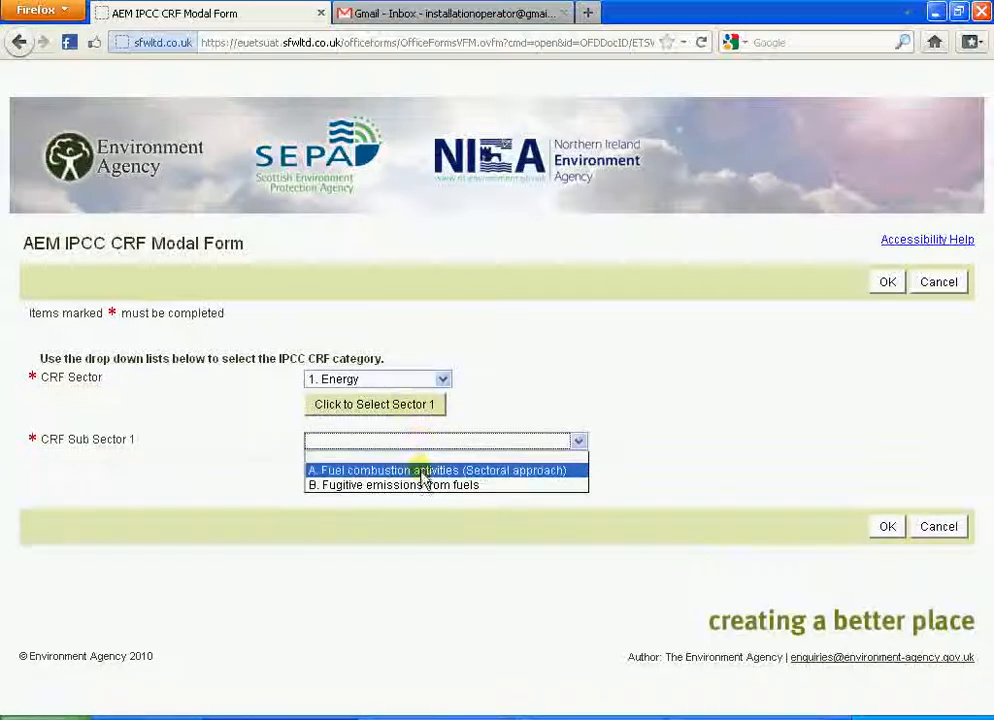
click(422, 471)
click(425, 468)
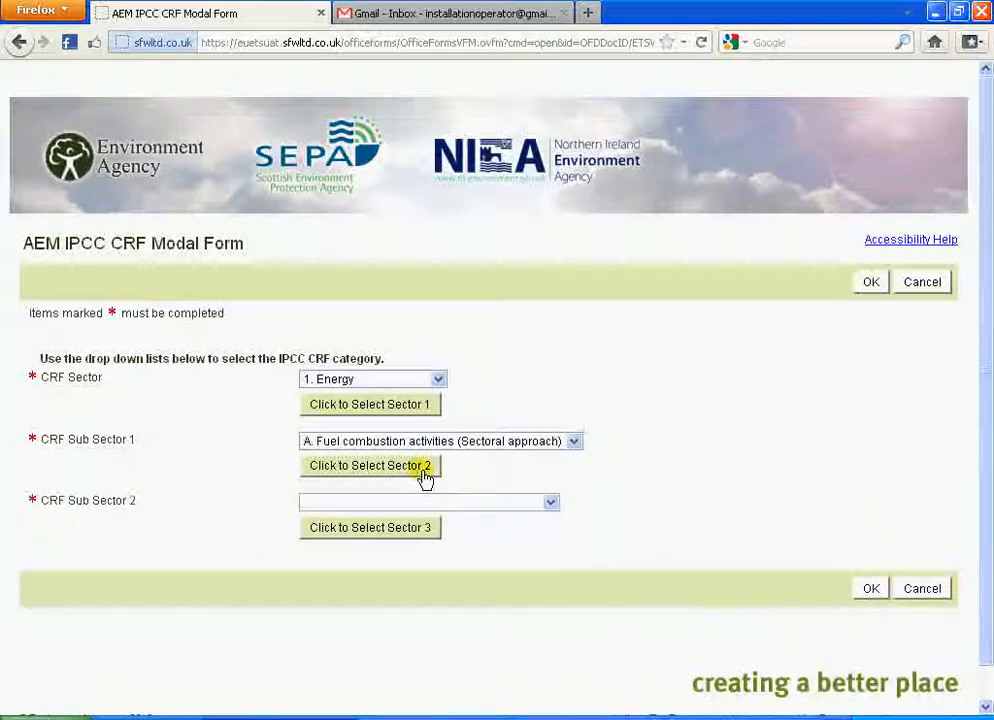
Step: Complete the IPCC CRF category with sub sector 2 as 1. Energy industries and sub sector 3 as a. Public electricity and heat production
click(427, 502)
click(428, 532)
click(413, 530)
click(401, 565)
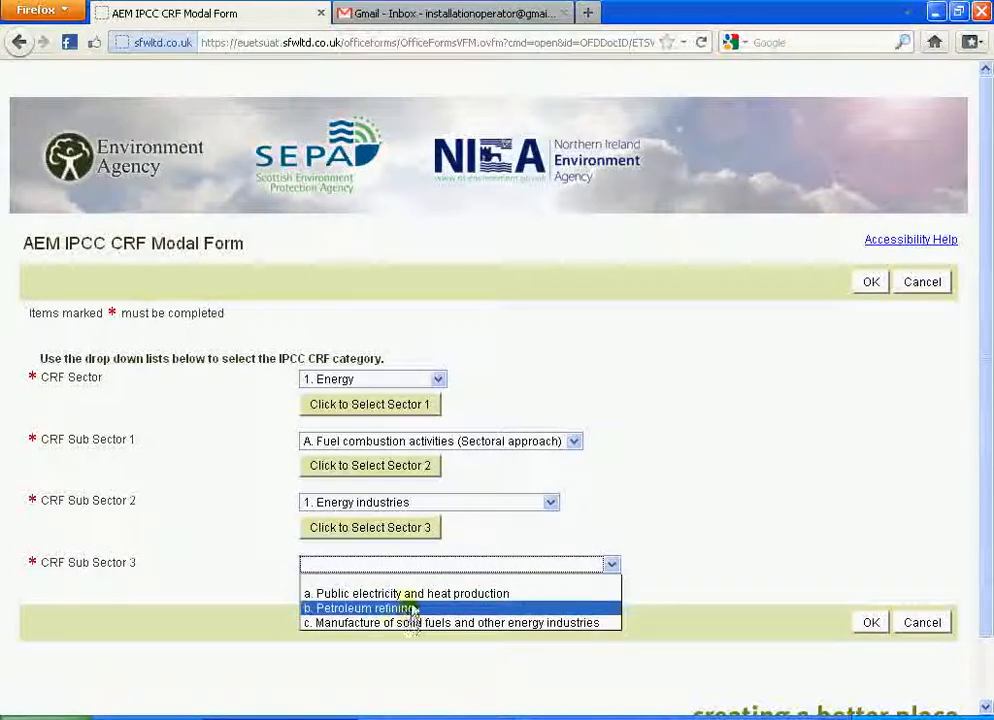
click(408, 593)
click(872, 656)
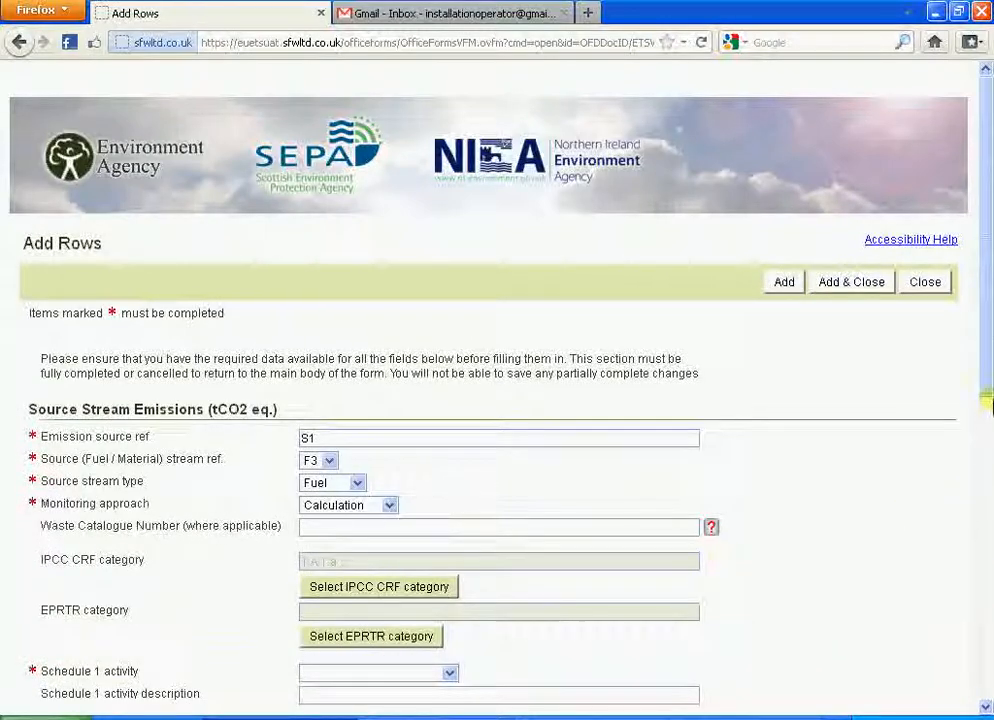
Step: Set the EPRTR category to activity 1. Energy sector with sub activity (c) Thermal power stations and other combustion installations
drag(987, 381, 948, 465)
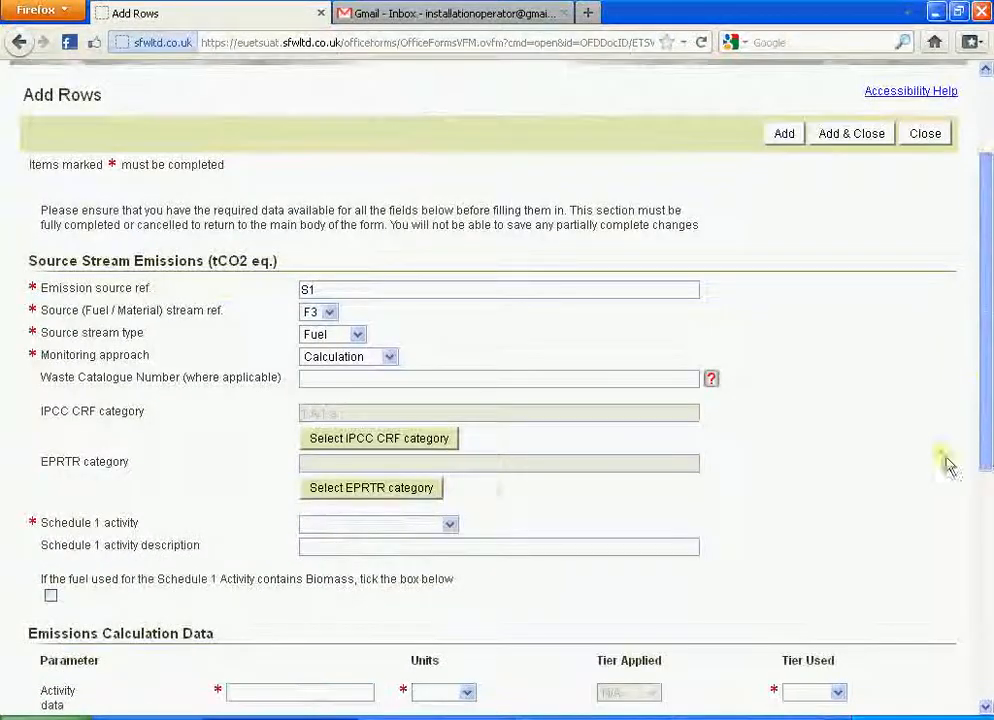
click(405, 490)
click(417, 398)
click(386, 423)
click(371, 428)
click(335, 470)
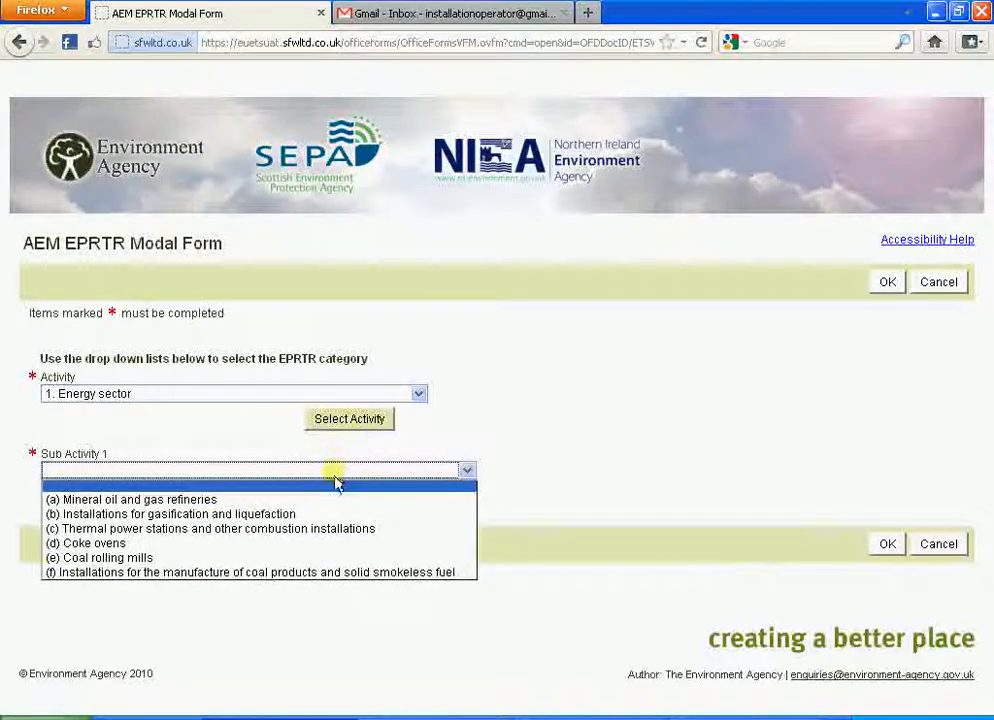
click(322, 528)
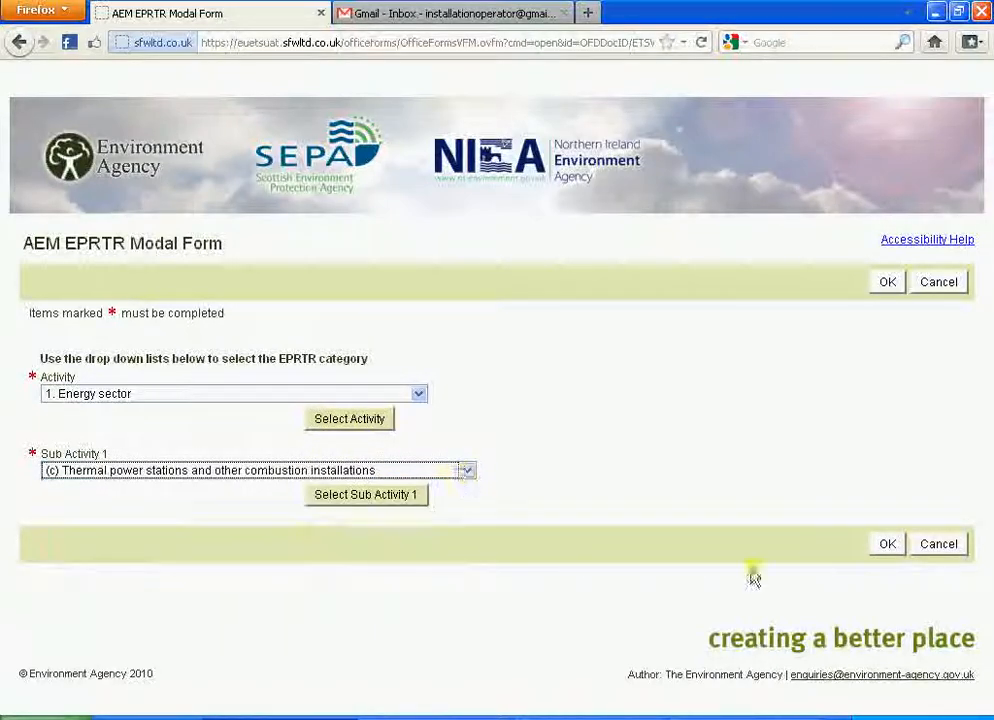
click(888, 547)
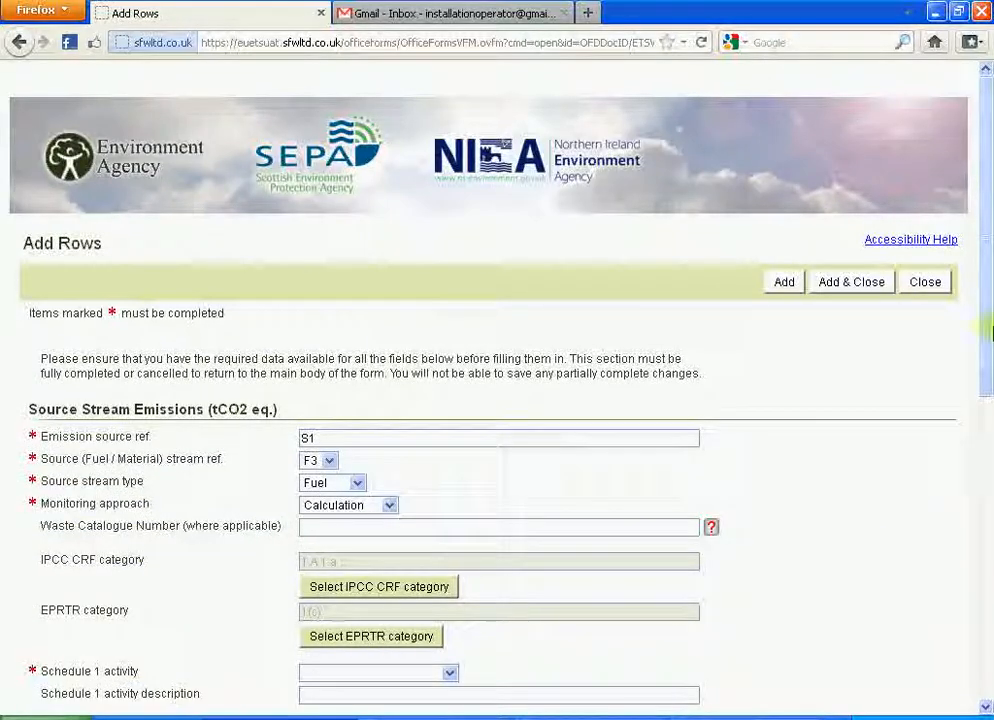
Step: Set the Schedule 1 activity to 1.1 Combustion with the description "Production of heat from combustion of fuels"
drag(987, 325, 984, 459)
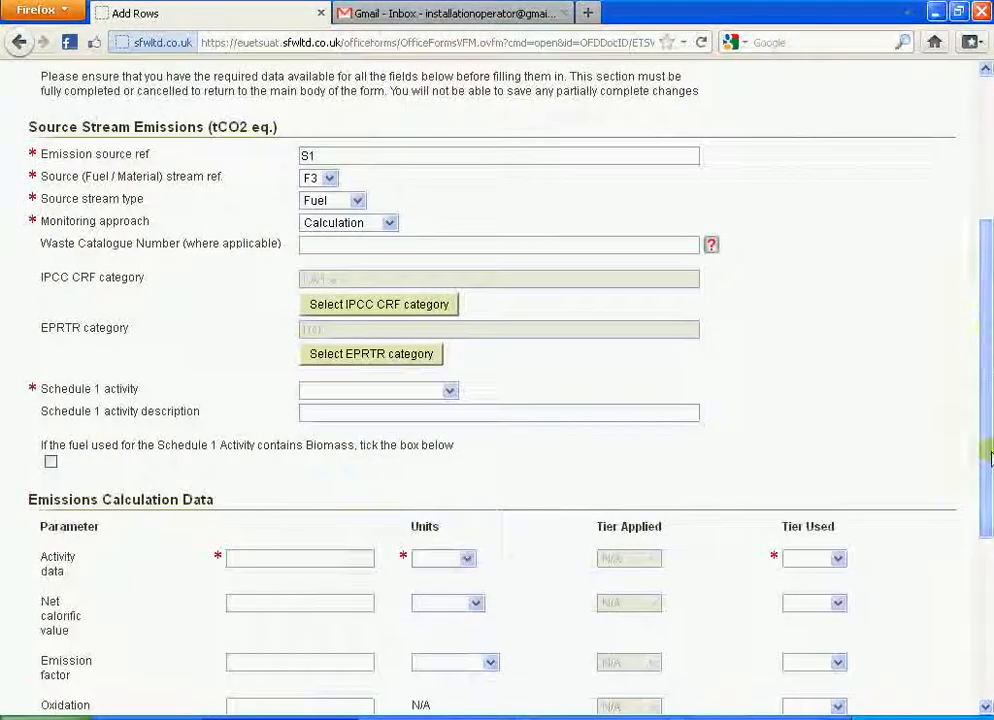
click(449, 392)
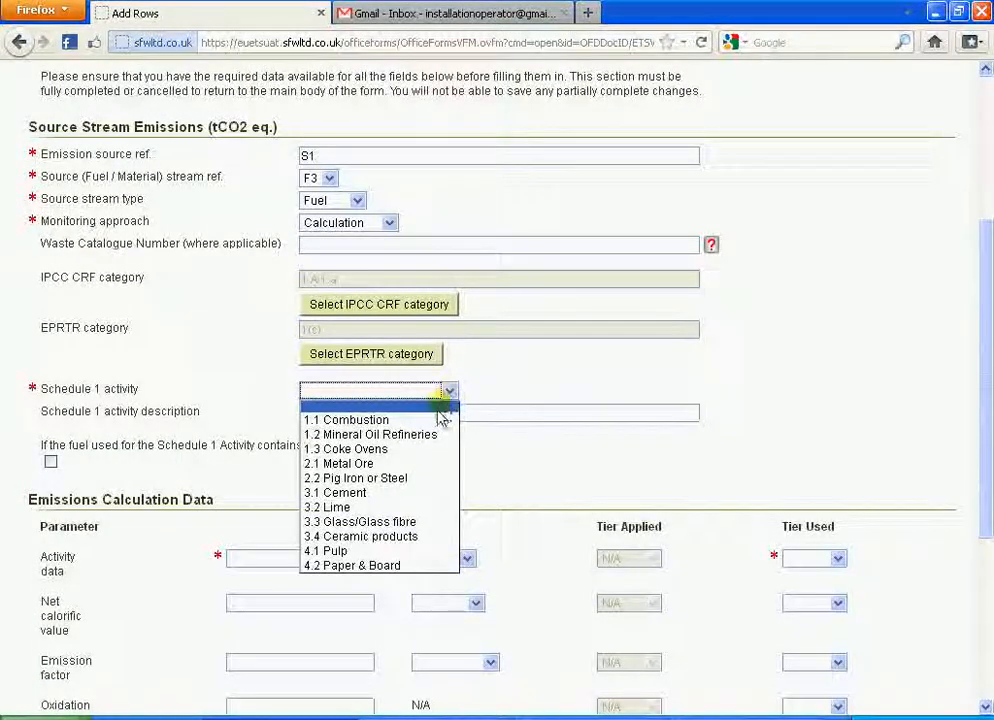
click(433, 421)
click(430, 416)
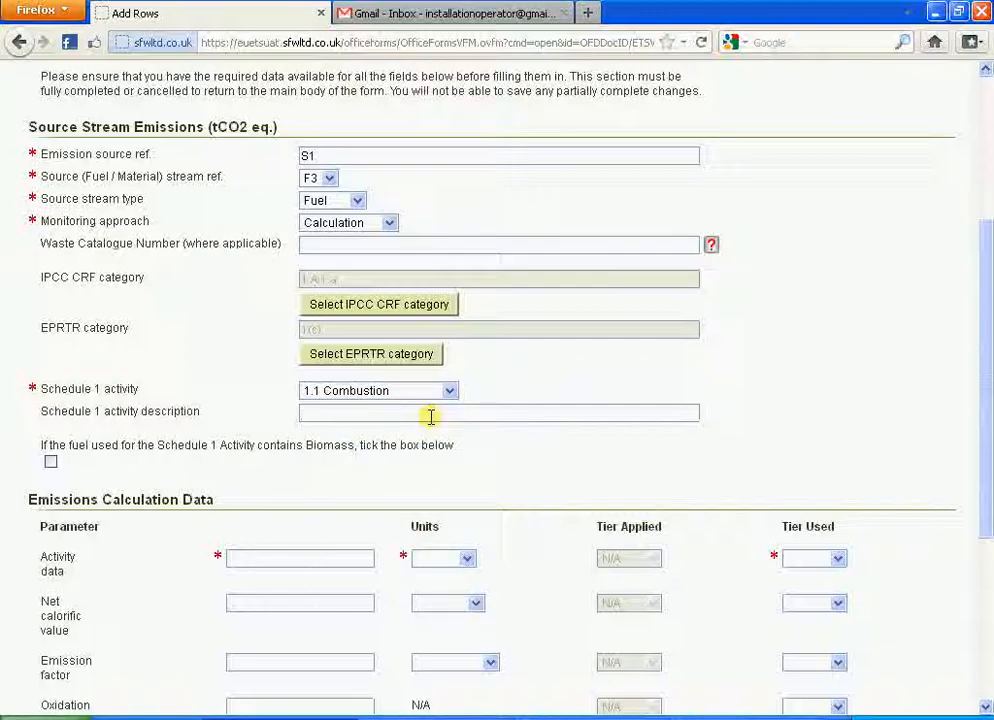
text(OP)
text(oduction of he)
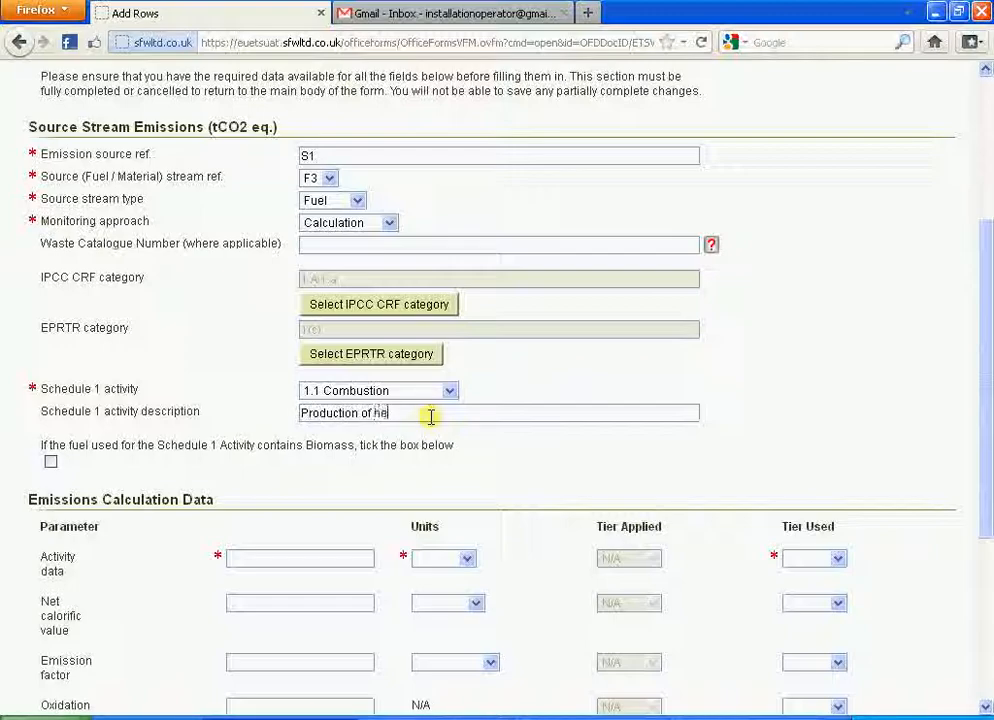
text(at from )
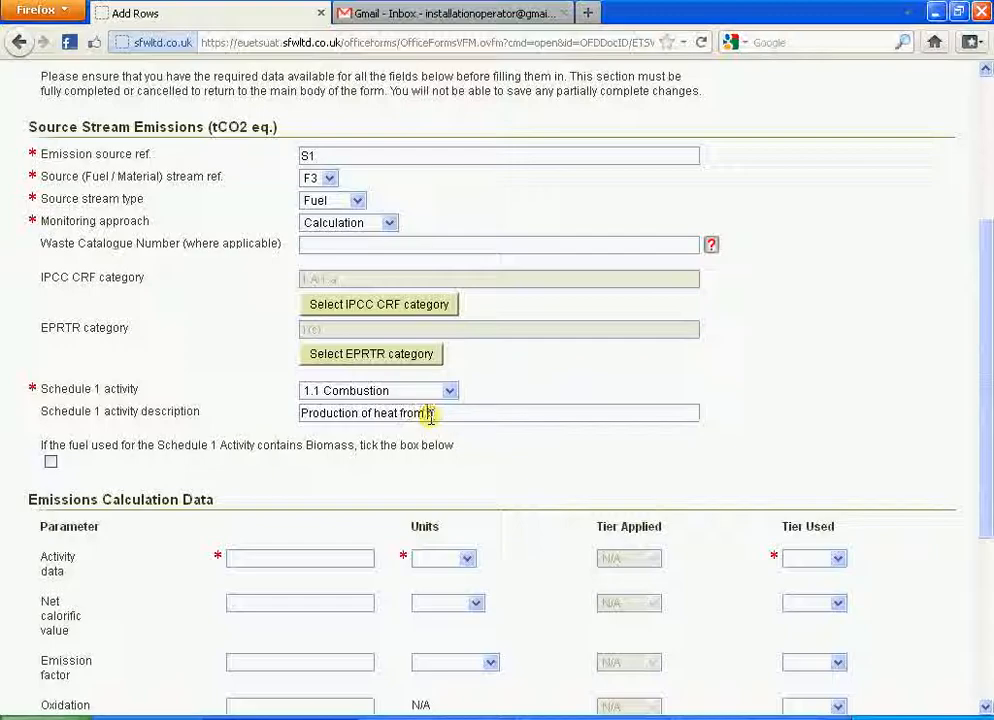
text(combustion of fuels)
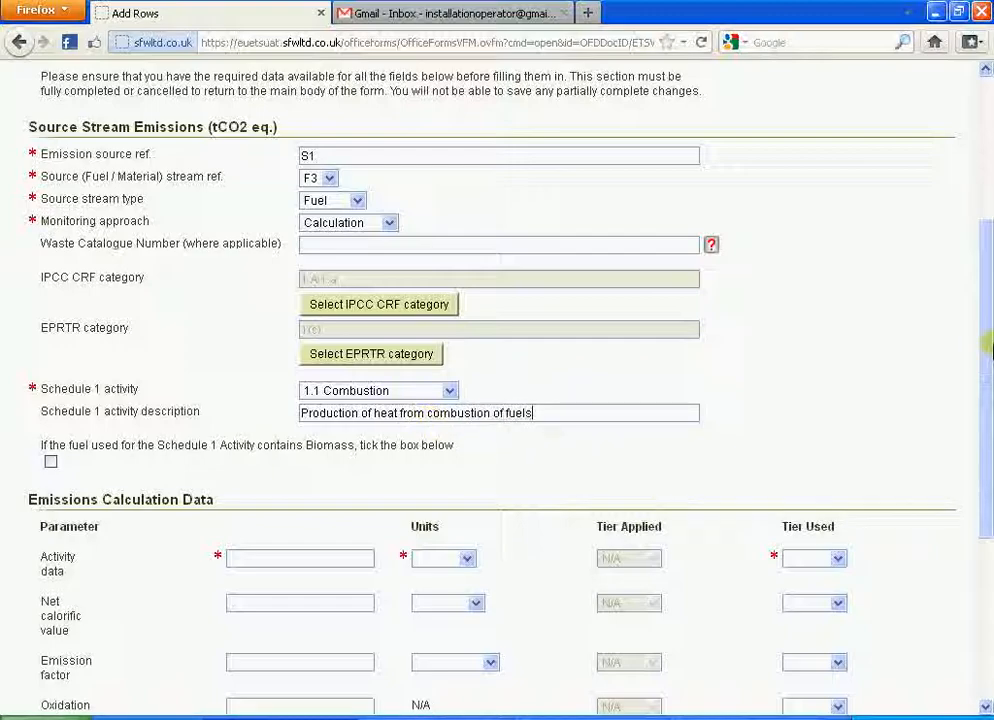
Step: Enter activity data of 1 with units Nm3 and choose No Tier as its tier used
drag(988, 342, 988, 457)
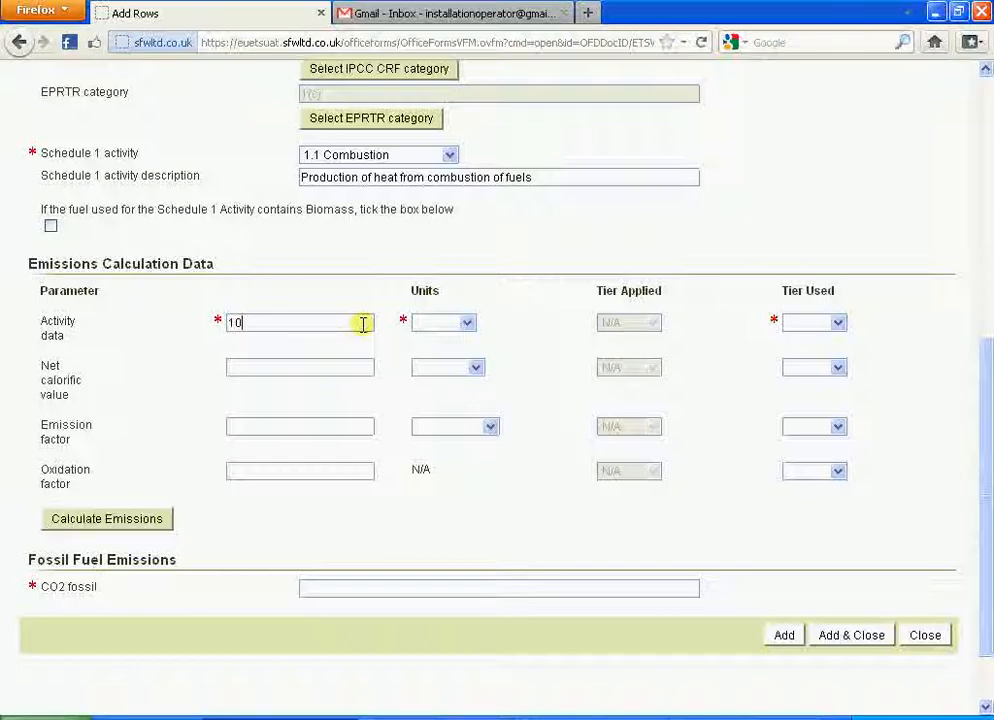
click(467, 323)
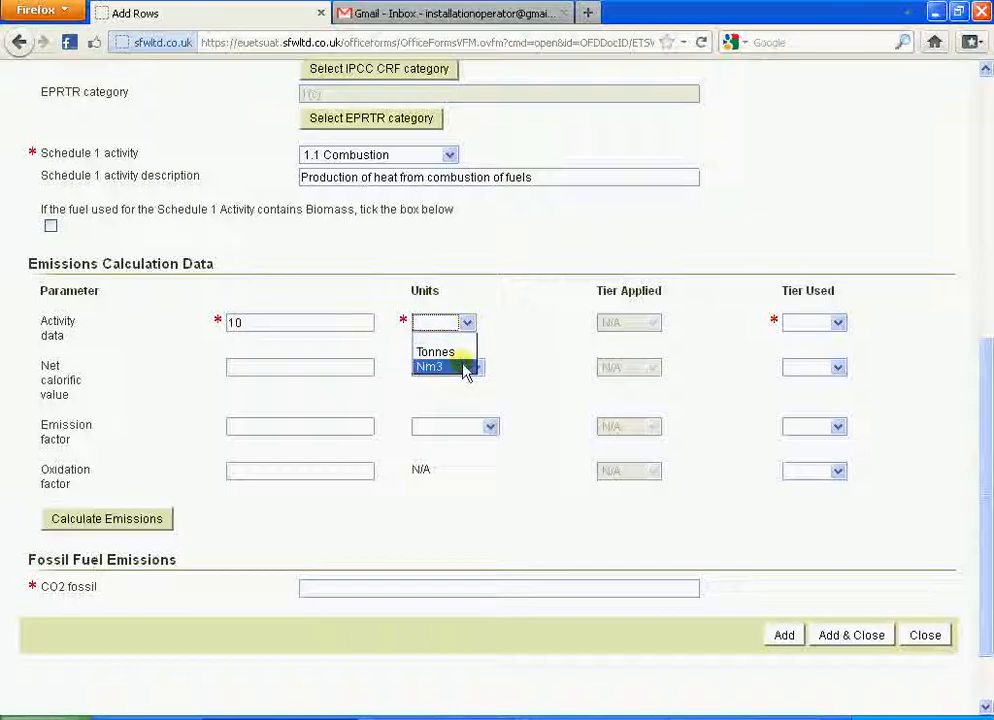
click(337, 323)
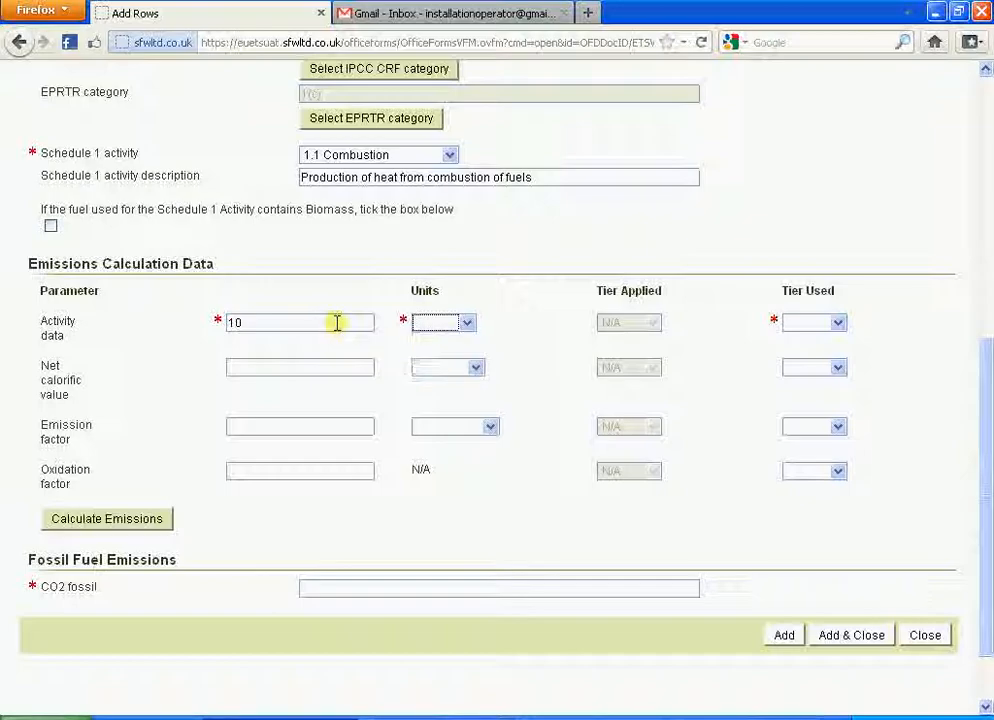
click(337, 323)
key(BackSpace)
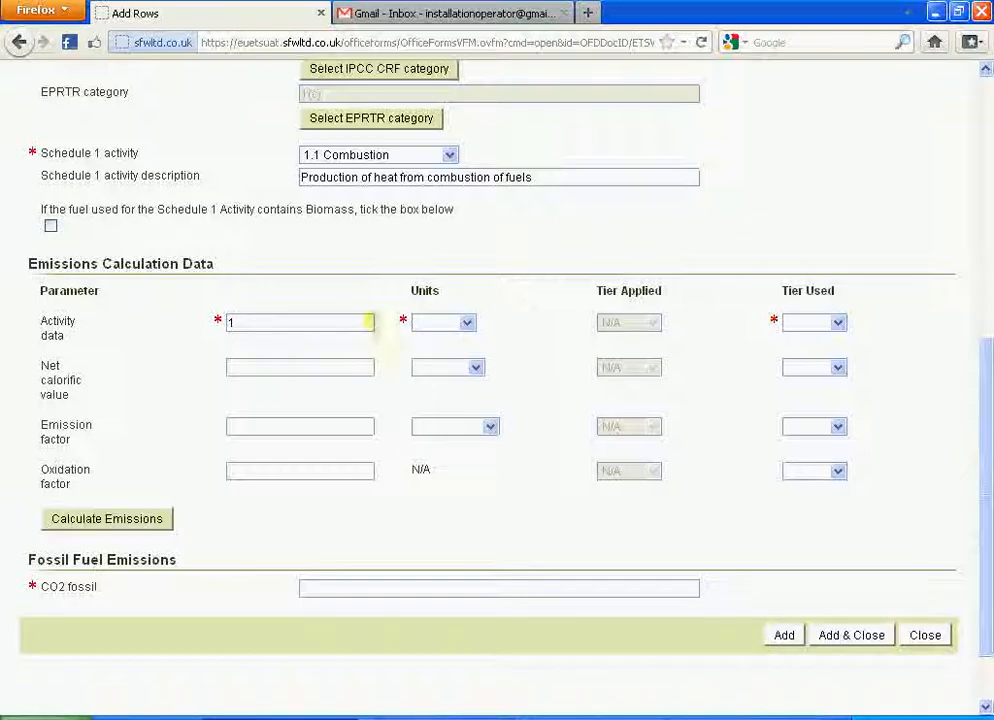
click(465, 323)
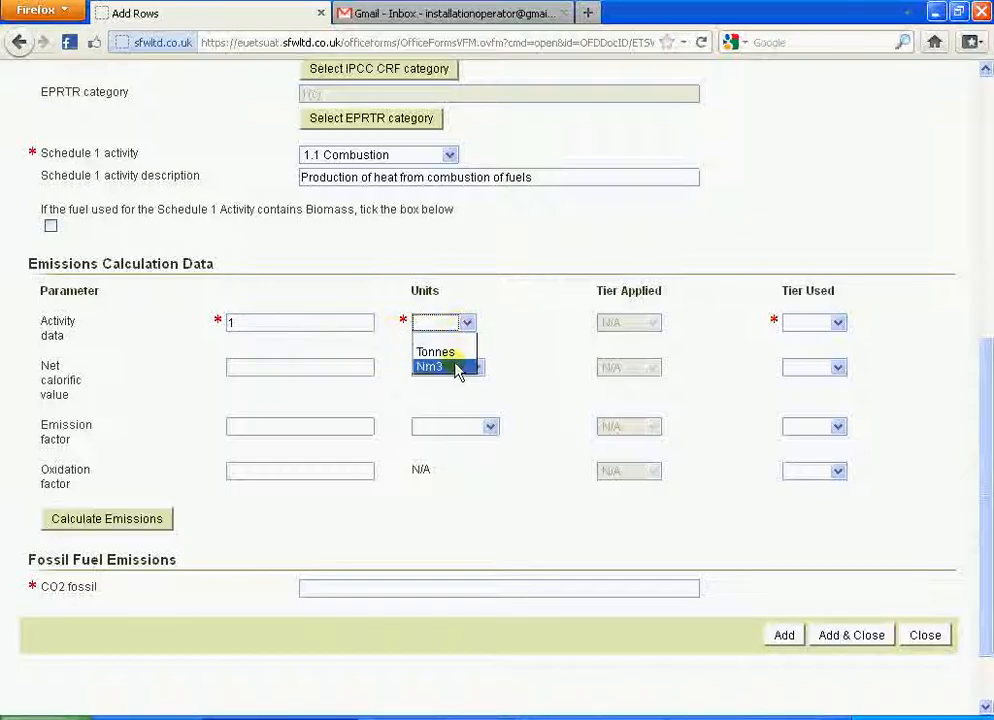
click(456, 367)
click(838, 323)
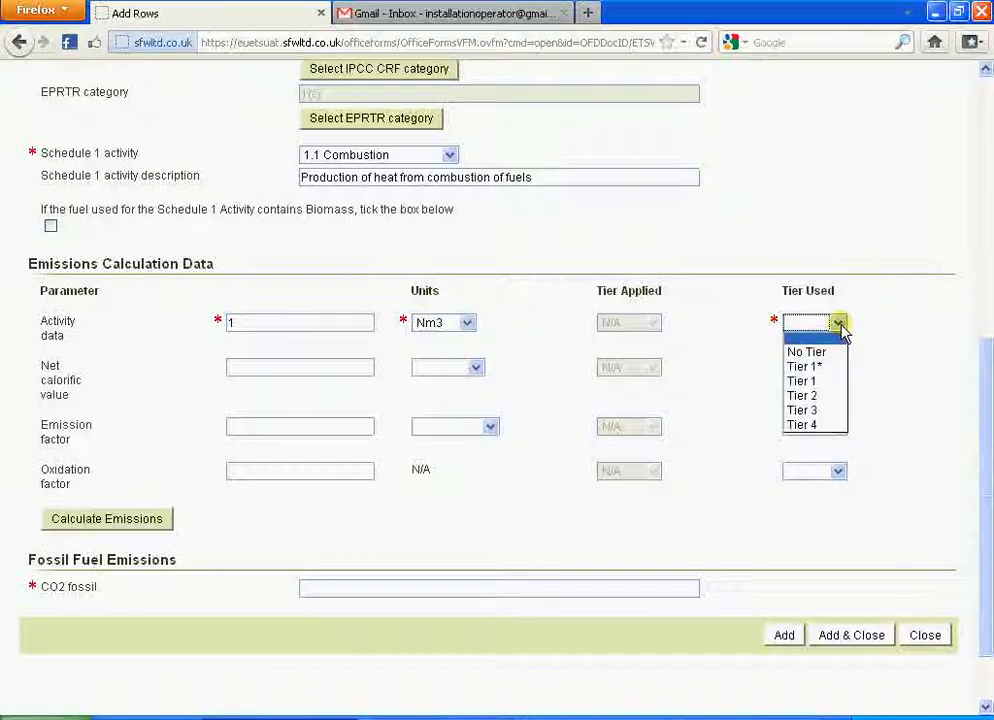
click(827, 354)
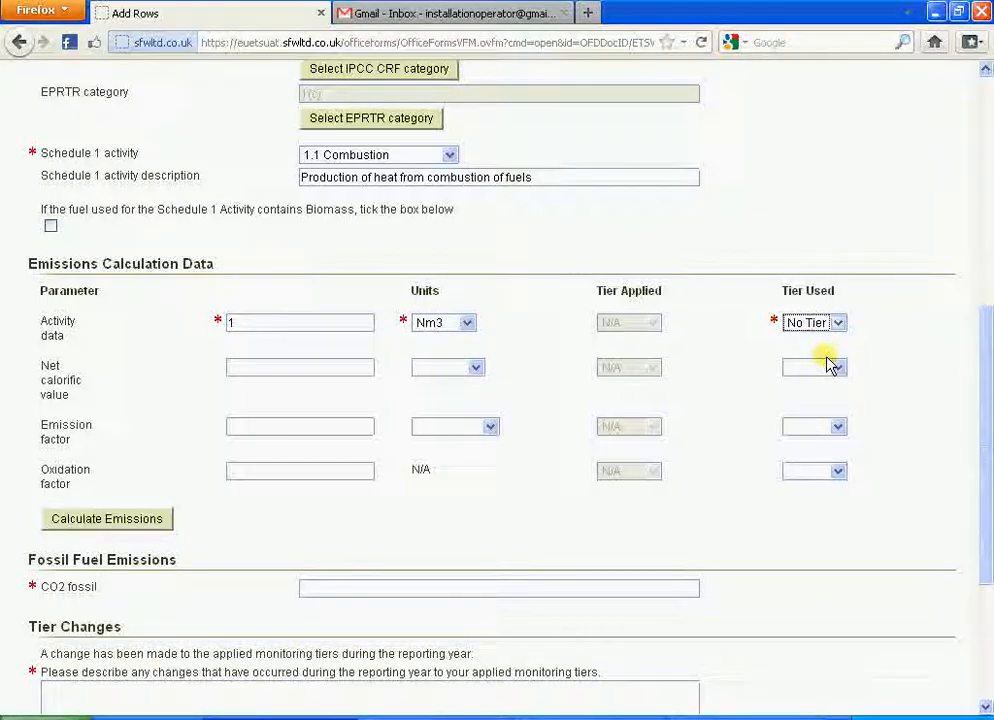
Step: Examine the tier choices for the activity data and the Tier Changes section, keeping No Tier selected
drag(985, 368, 985, 401)
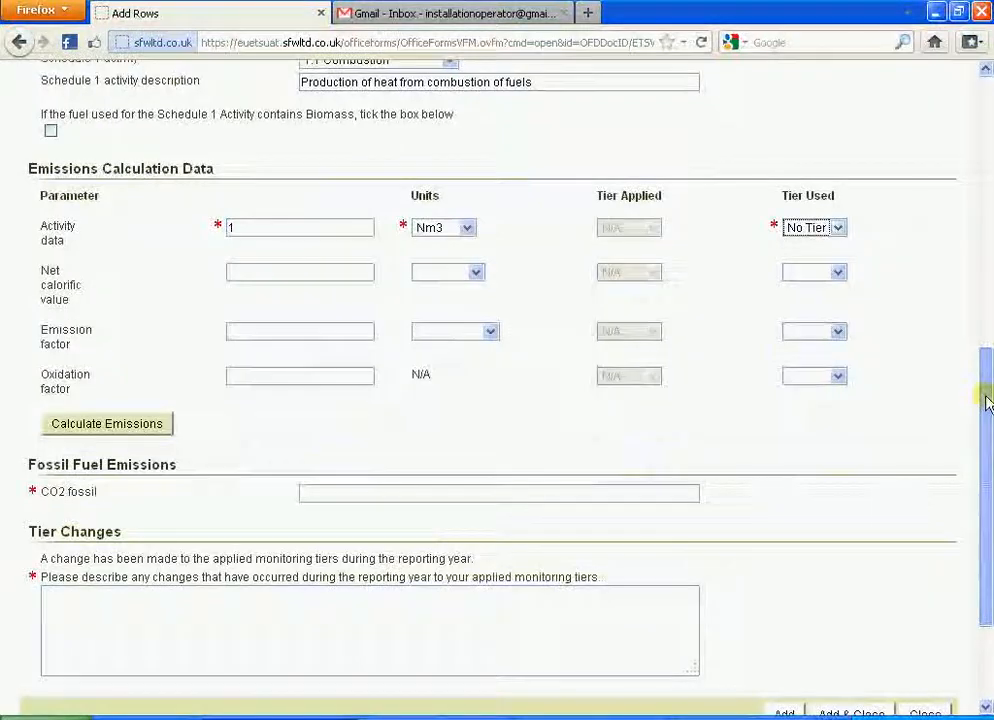
click(836, 230)
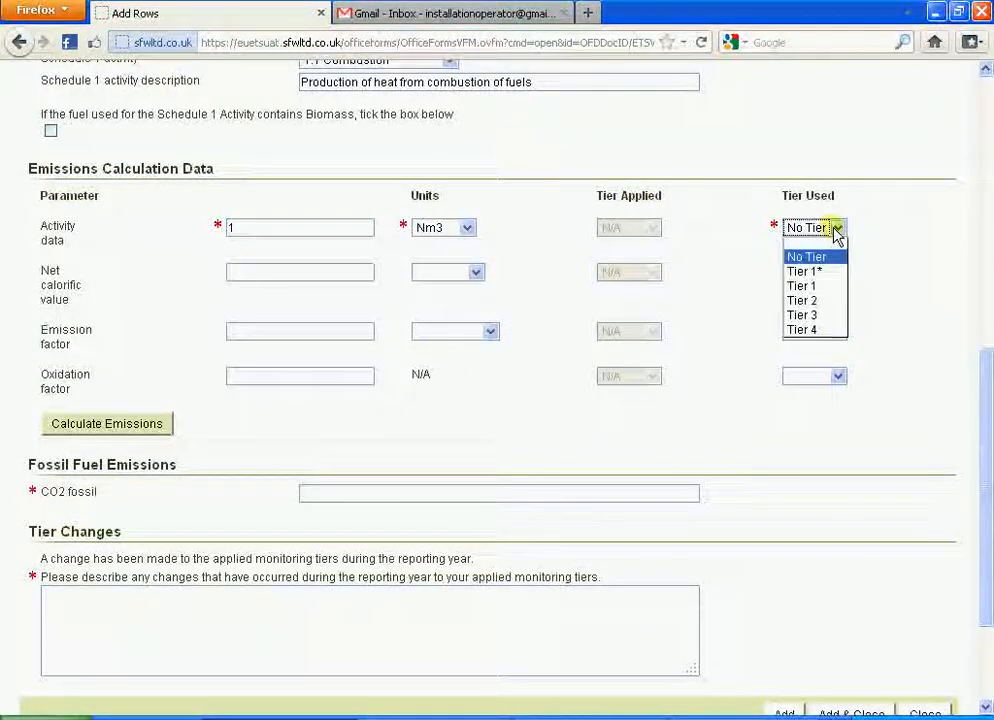
click(836, 230)
click(836, 230)
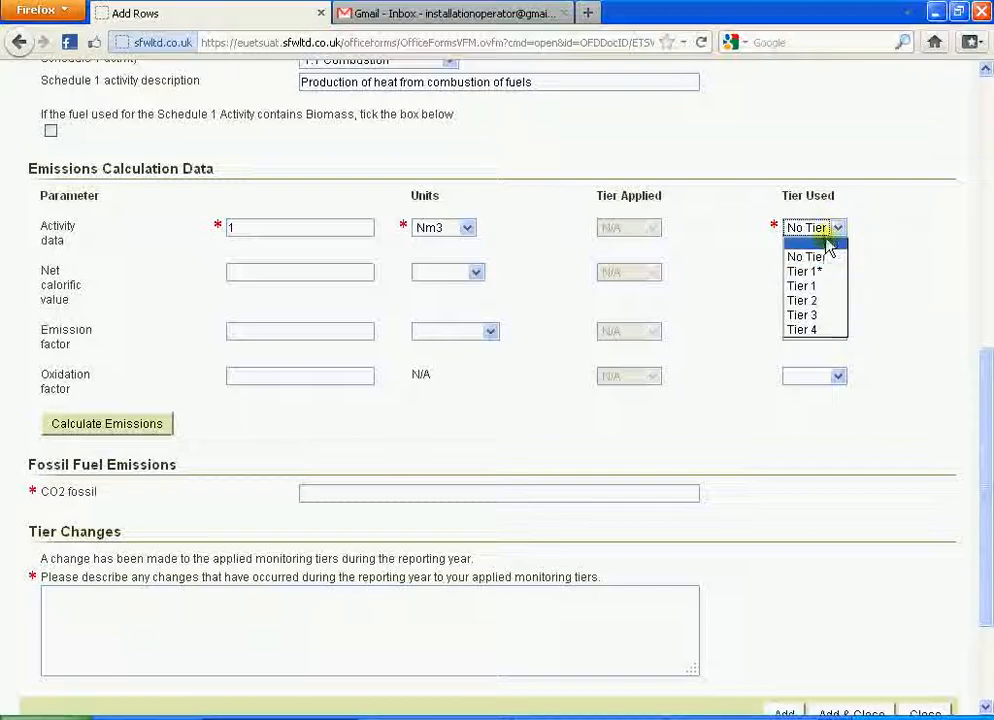
click(735, 218)
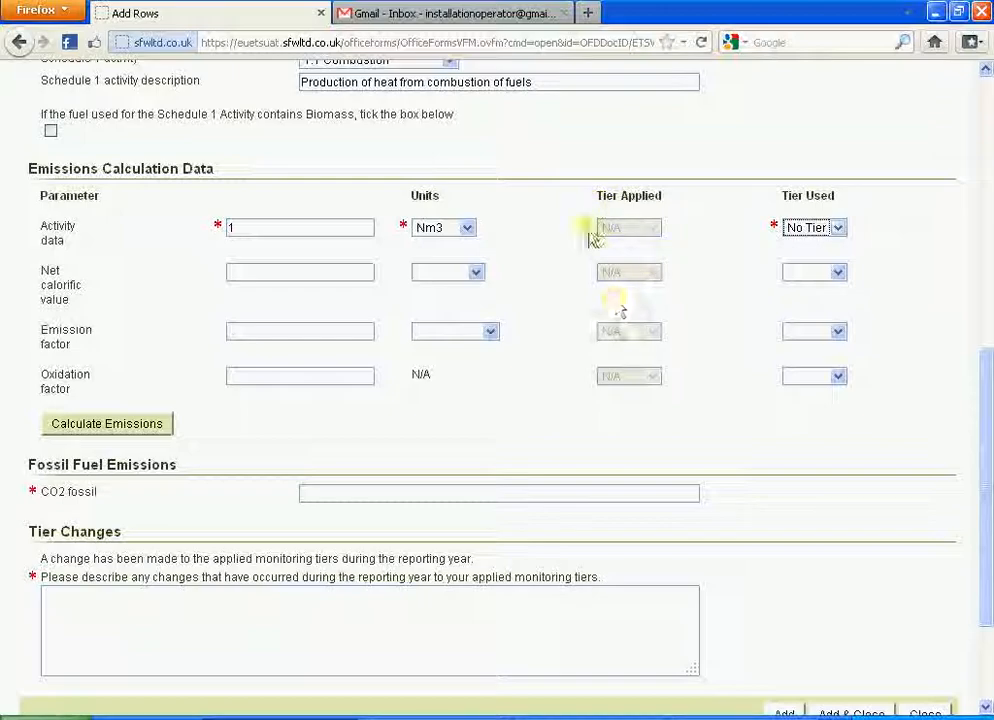
click(838, 230)
click(365, 623)
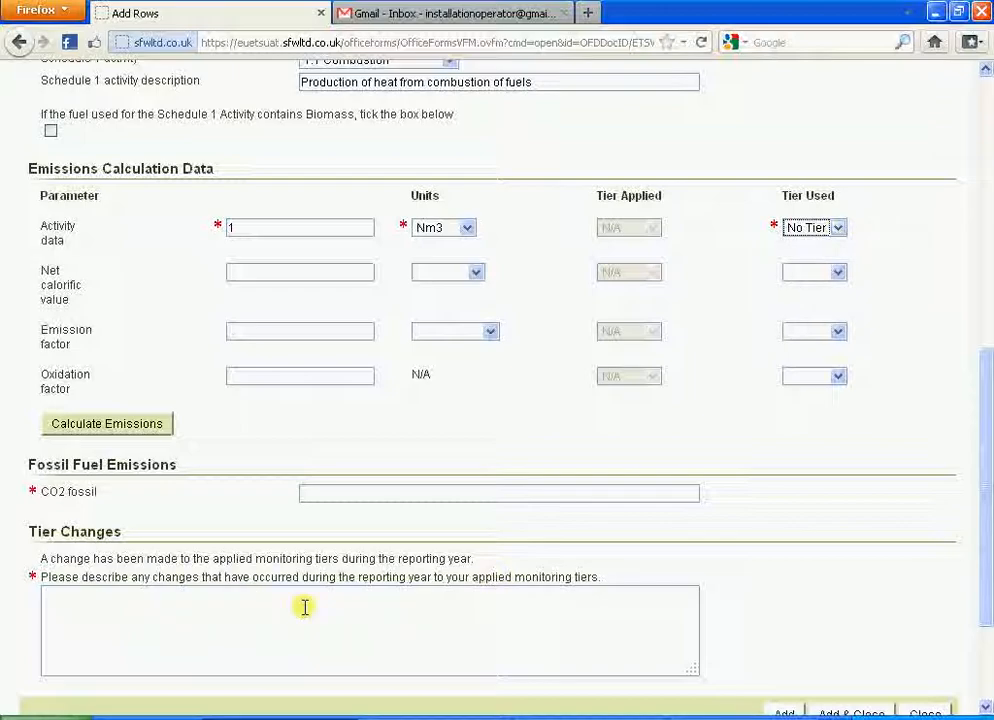
click(838, 230)
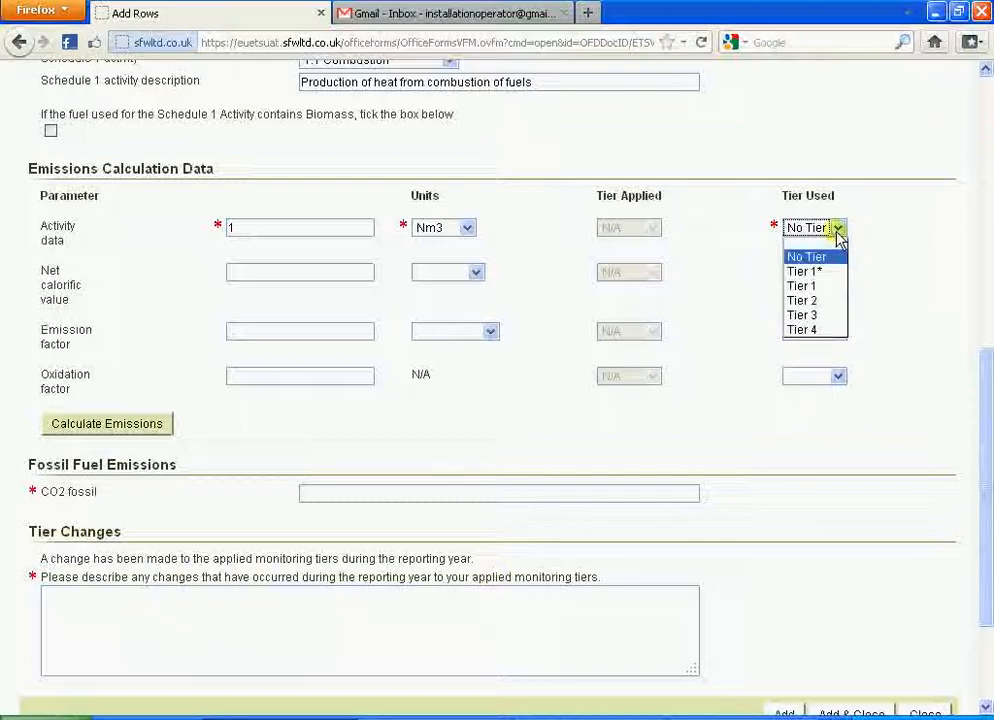
click(819, 259)
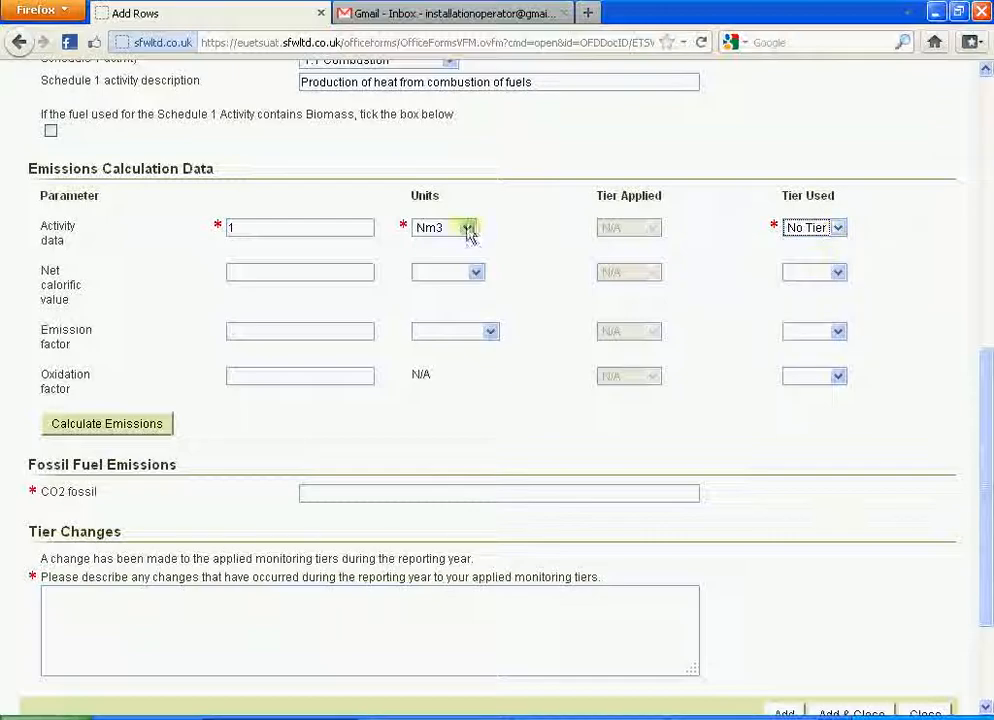
Step: Set the net calorific value's units to TJ/Nm3
click(275, 280)
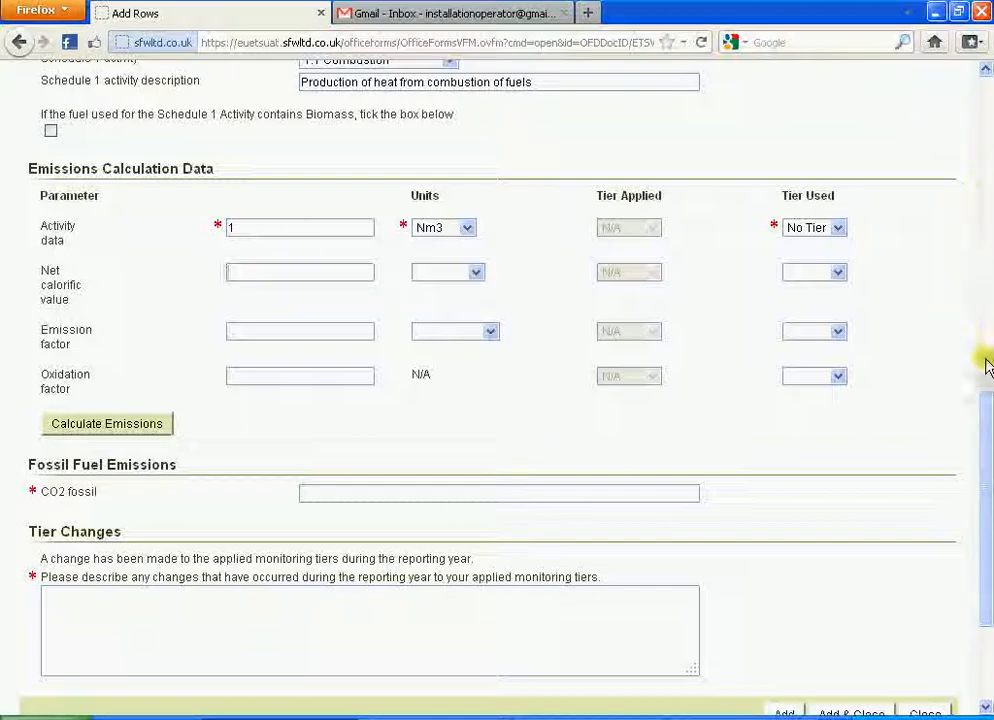
mouse_move(985, 386)
mouse_down()
mouse_move(985, 234)
mouse_move(988, 465)
mouse_move(982, 392)
mouse_up()
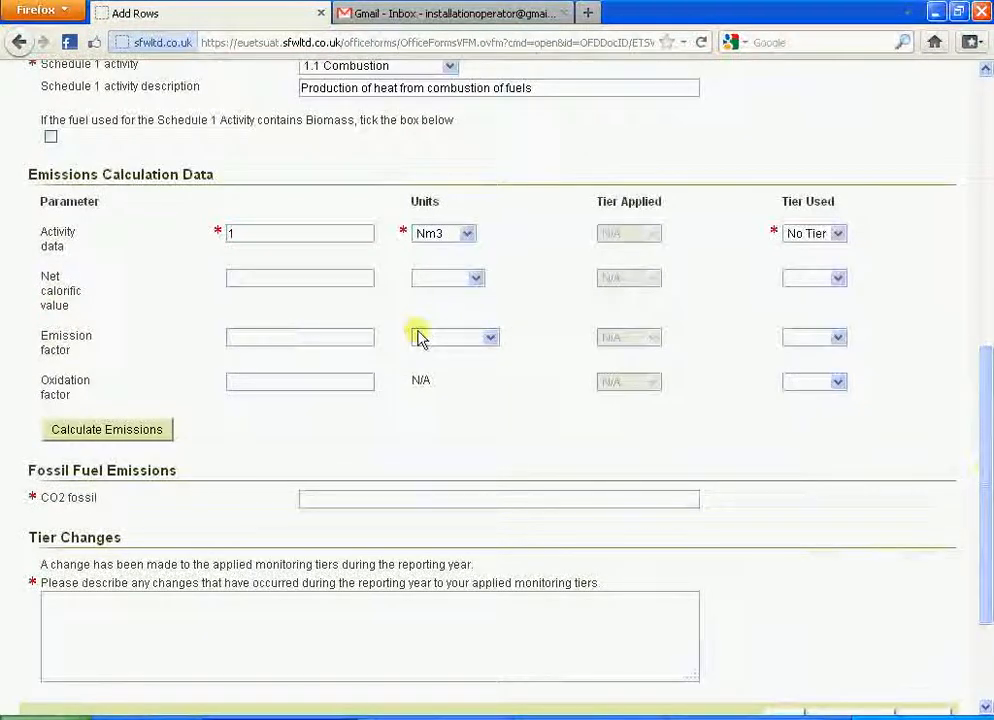
click(475, 279)
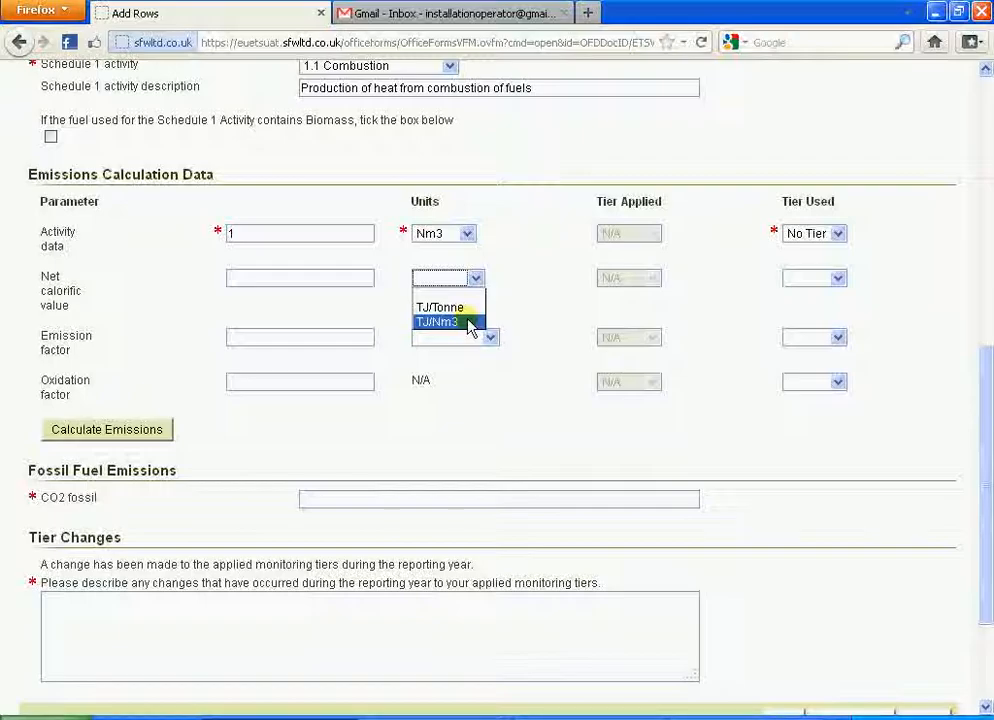
click(467, 321)
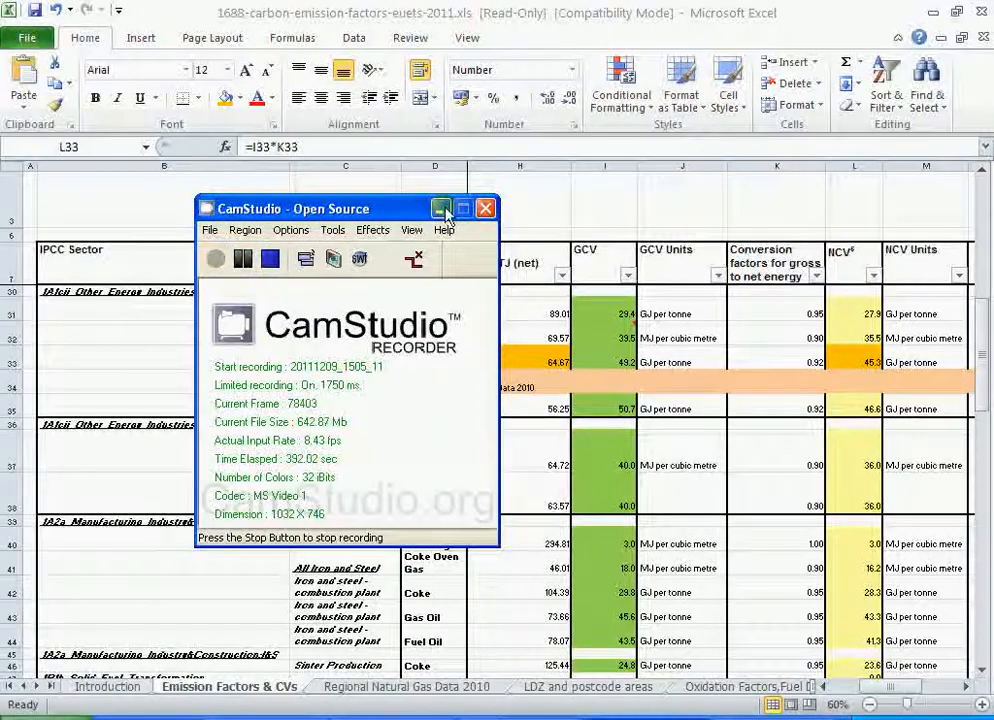
Step: Copy LPG's NCV of 45.3 from cell L33 of the Excel emission factors workbook into the Firefox form's net calorific value
click(444, 211)
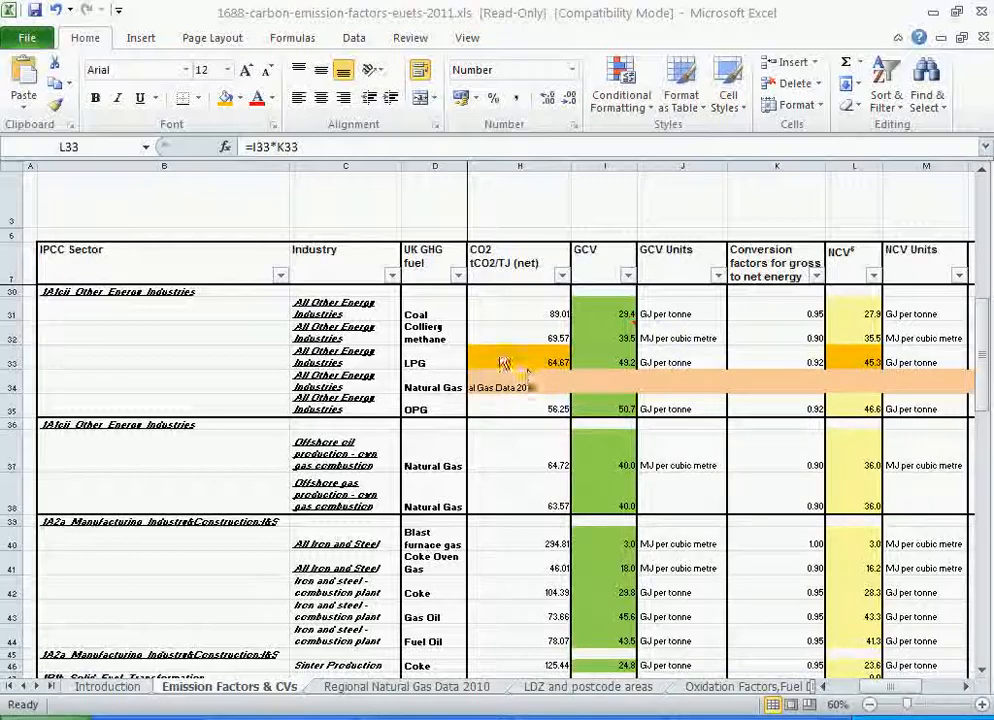
click(844, 359)
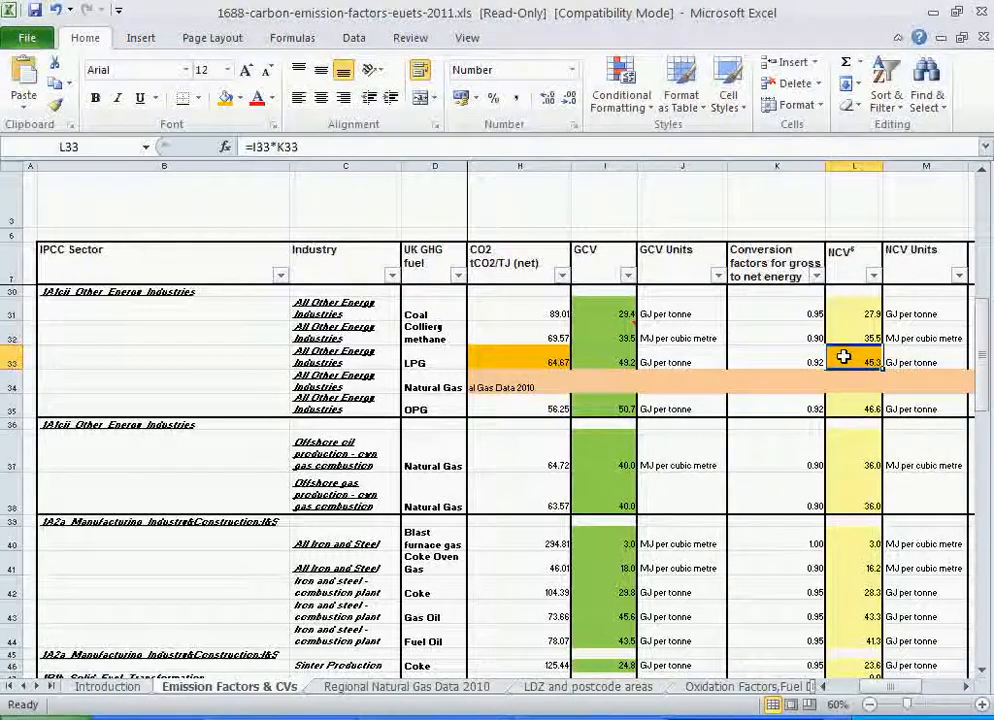
key(ctrl+c)
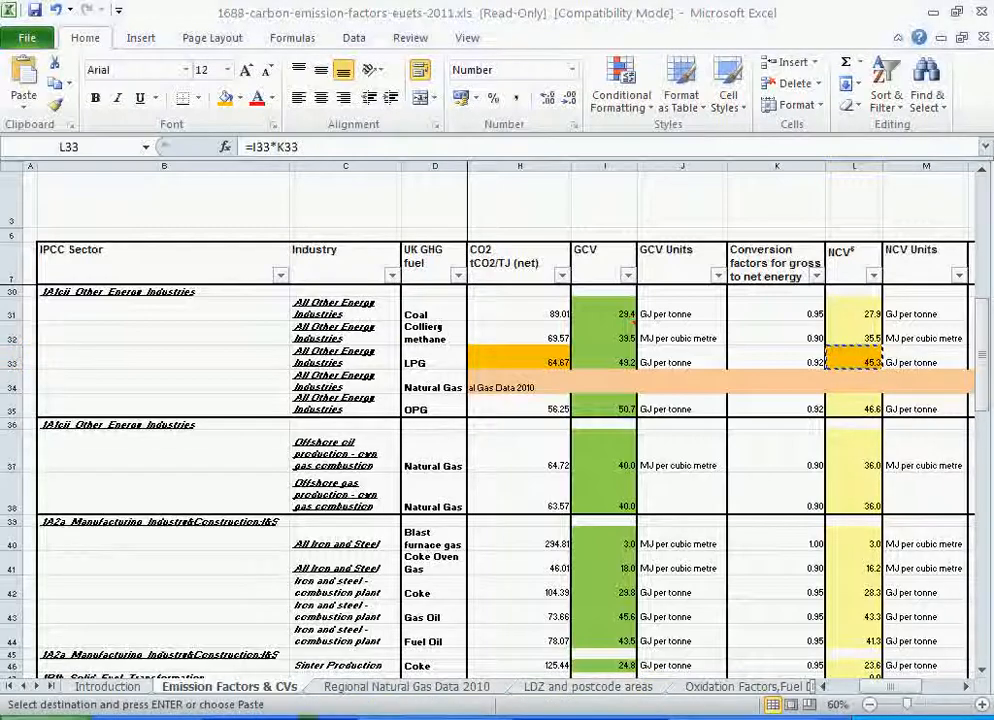
click(320, 714)
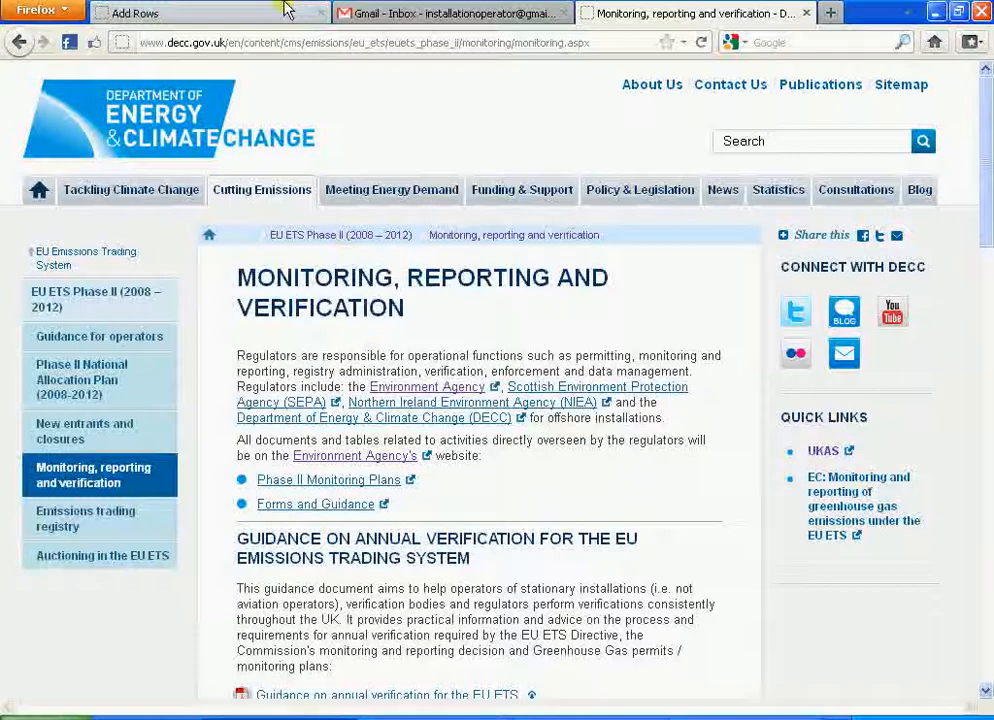
click(222, 9)
right_click(319, 269)
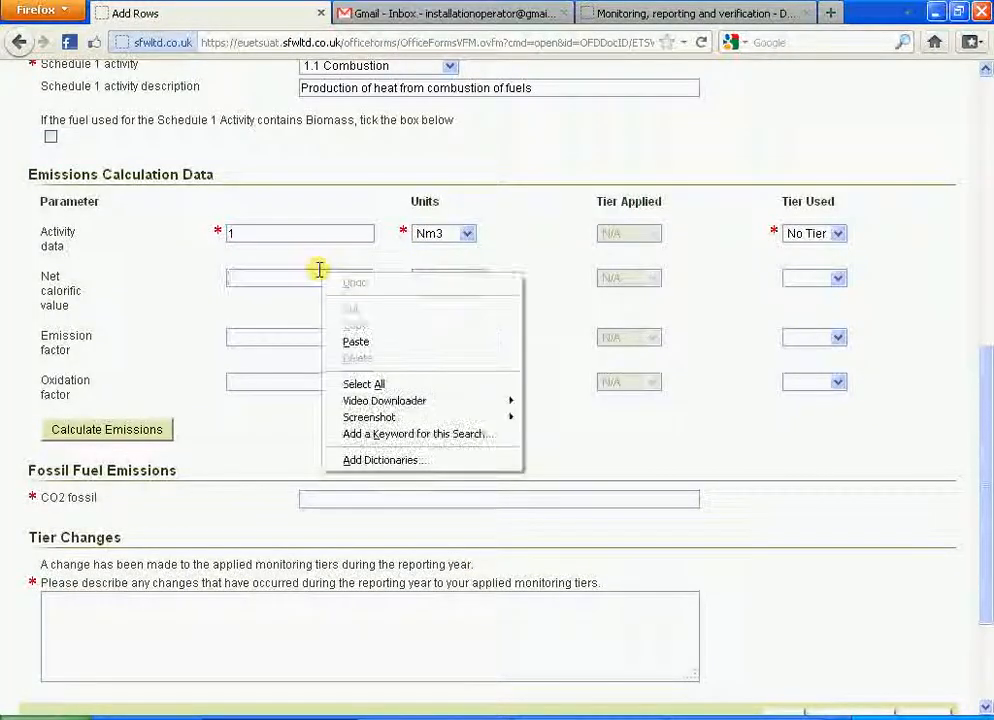
click(357, 342)
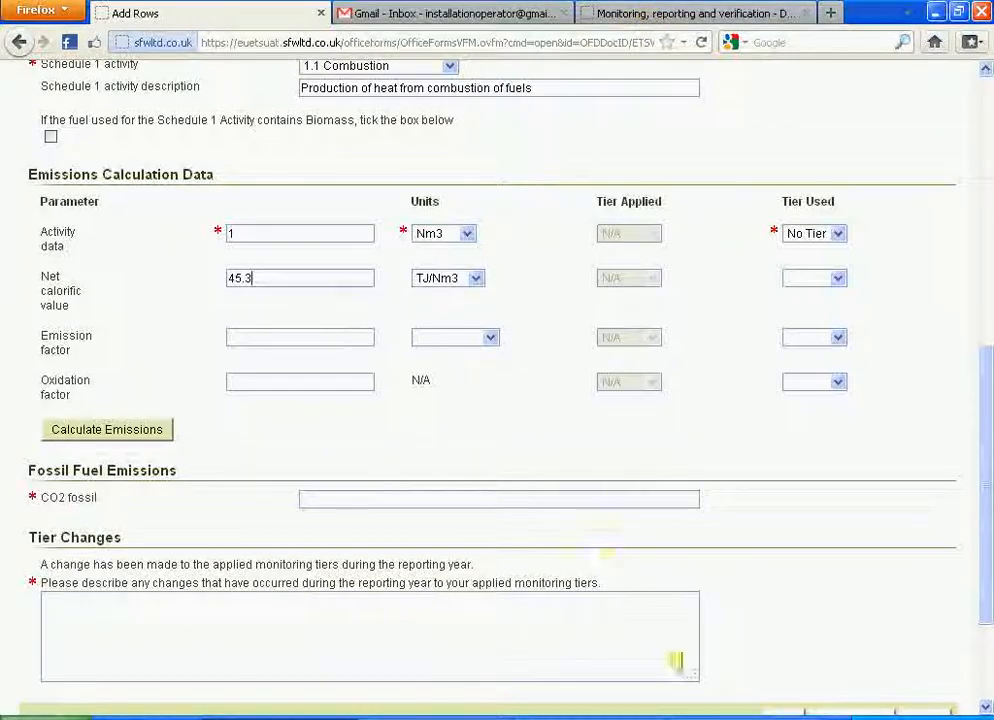
Step: Copy LPG's CO2 emission factor of 64.67 from cell H33 of the Excel workbook into the Firefox form's emission factor
click(765, 718)
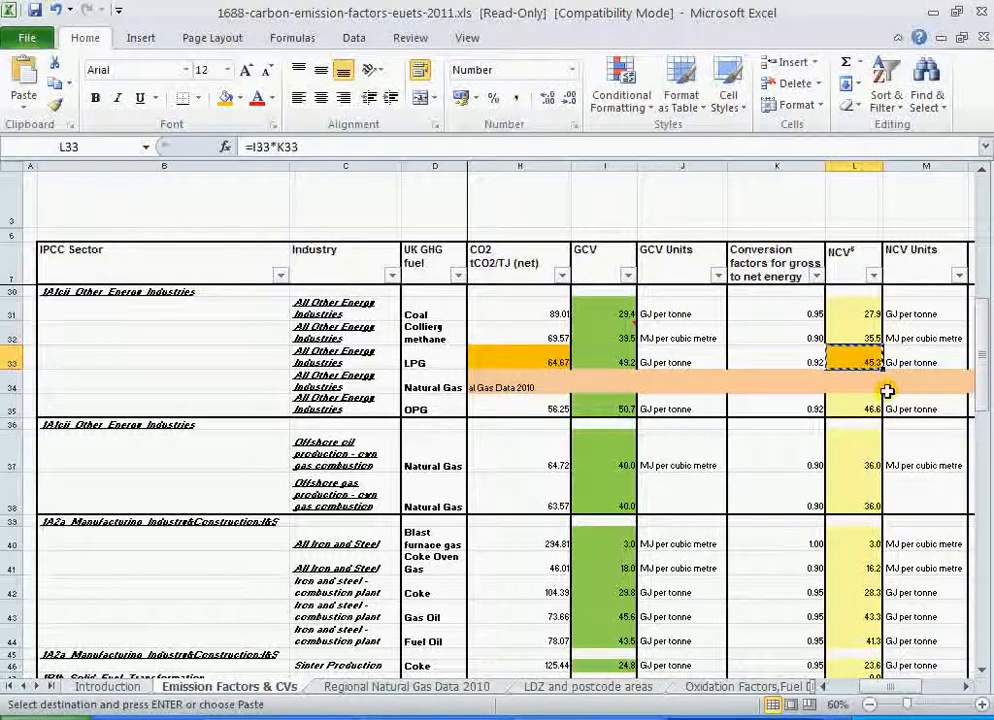
click(549, 359)
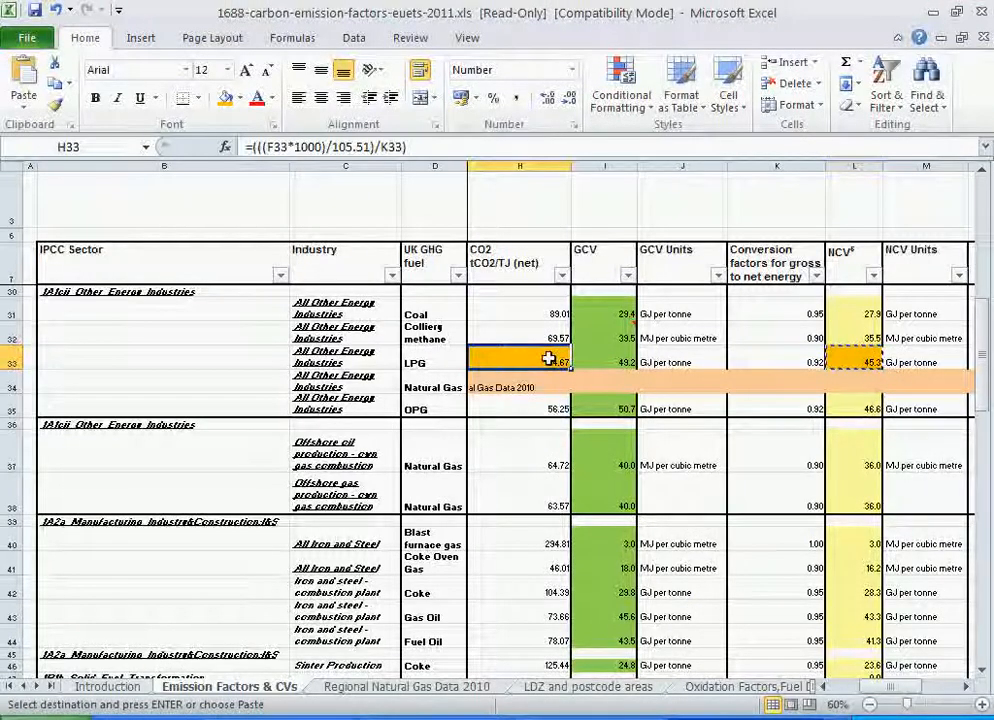
key(ctrl+c)
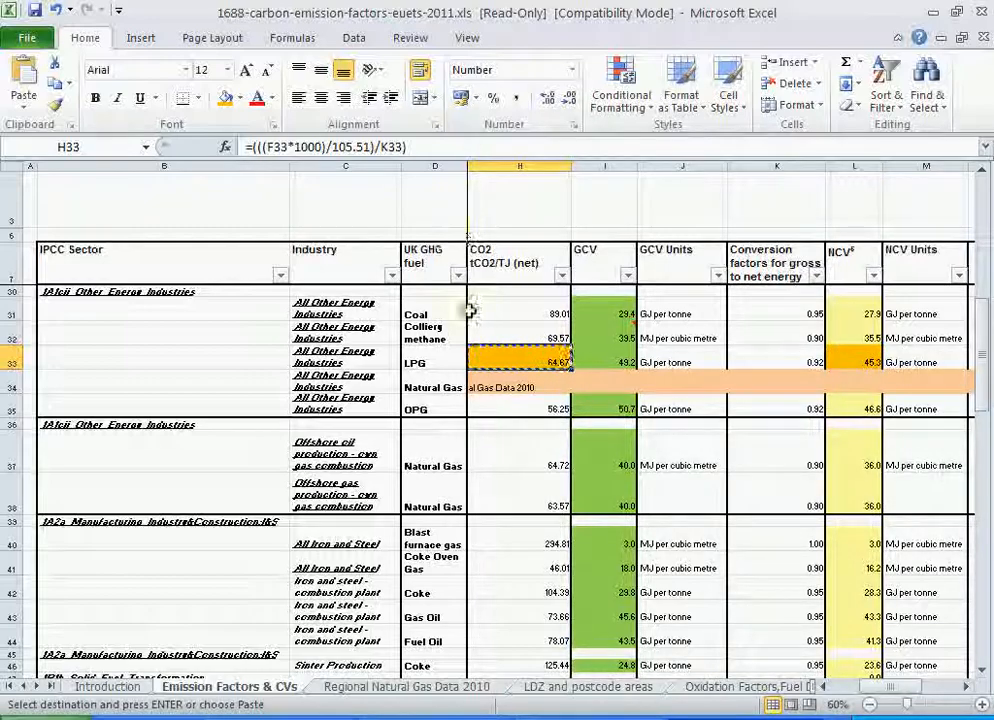
click(285, 712)
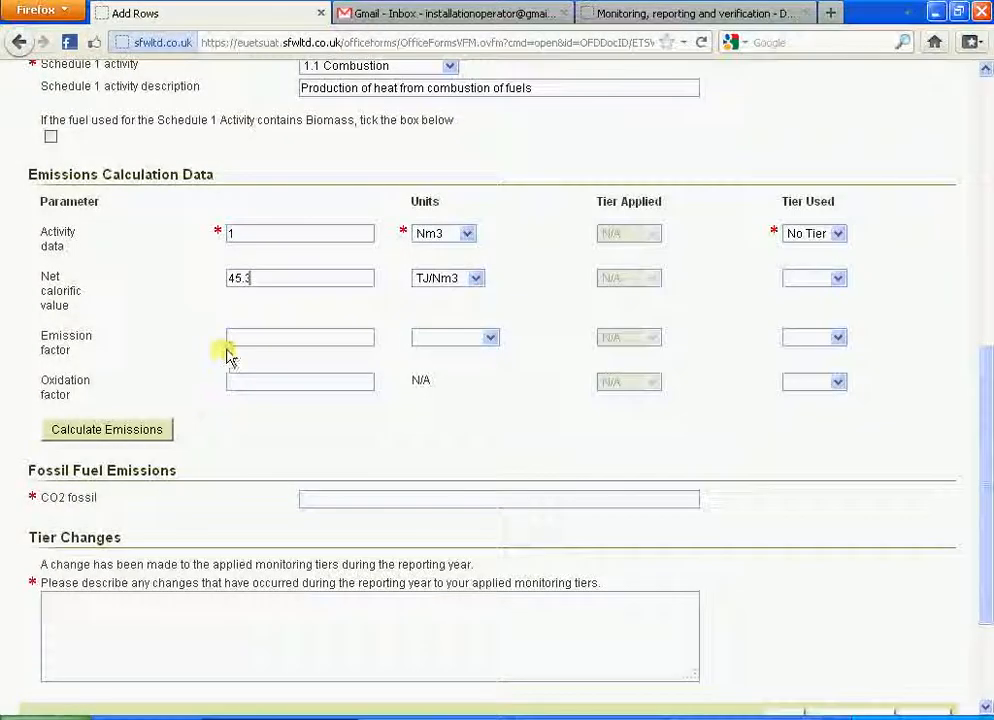
right_click(236, 340)
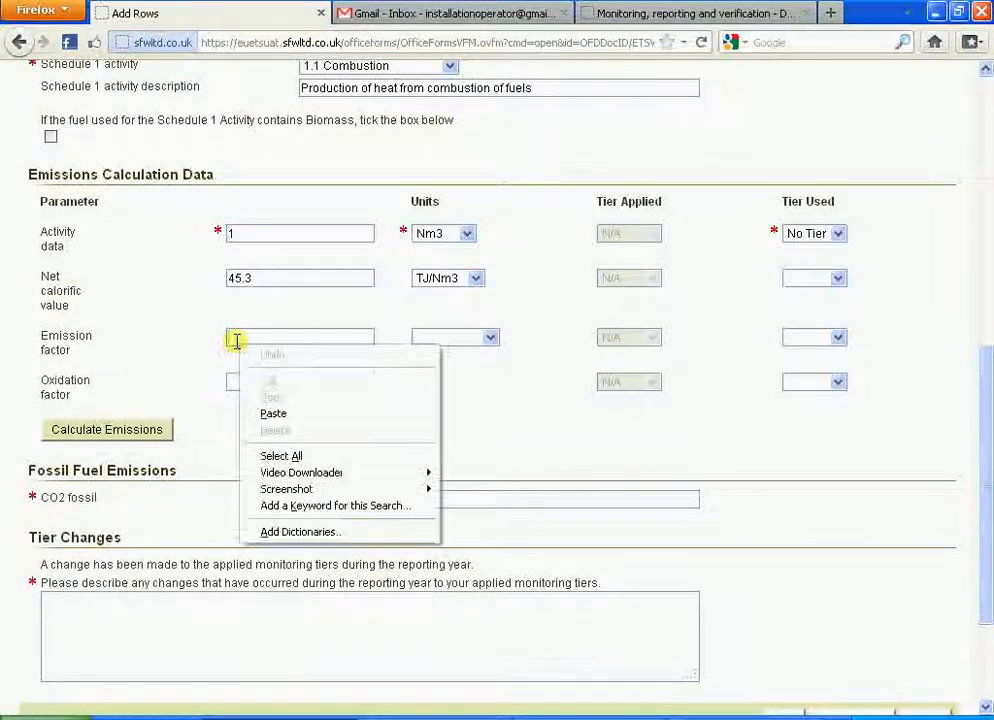
click(276, 413)
Step: Set the net calorific value's units to TJ/Tonne and the activity data's units to Tonnes
click(477, 279)
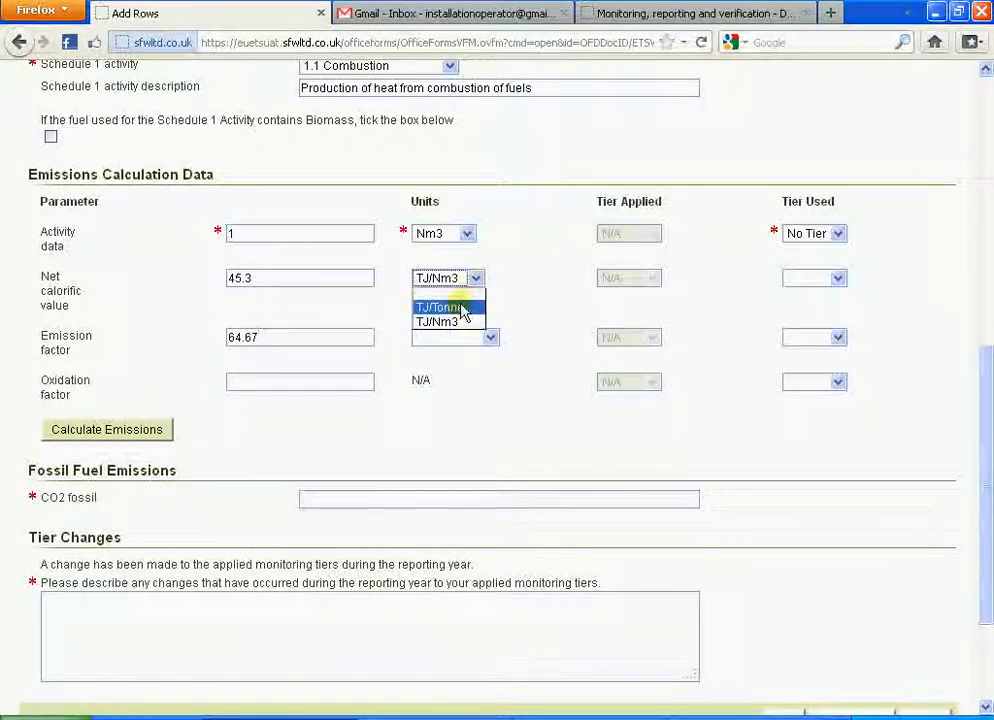
click(460, 310)
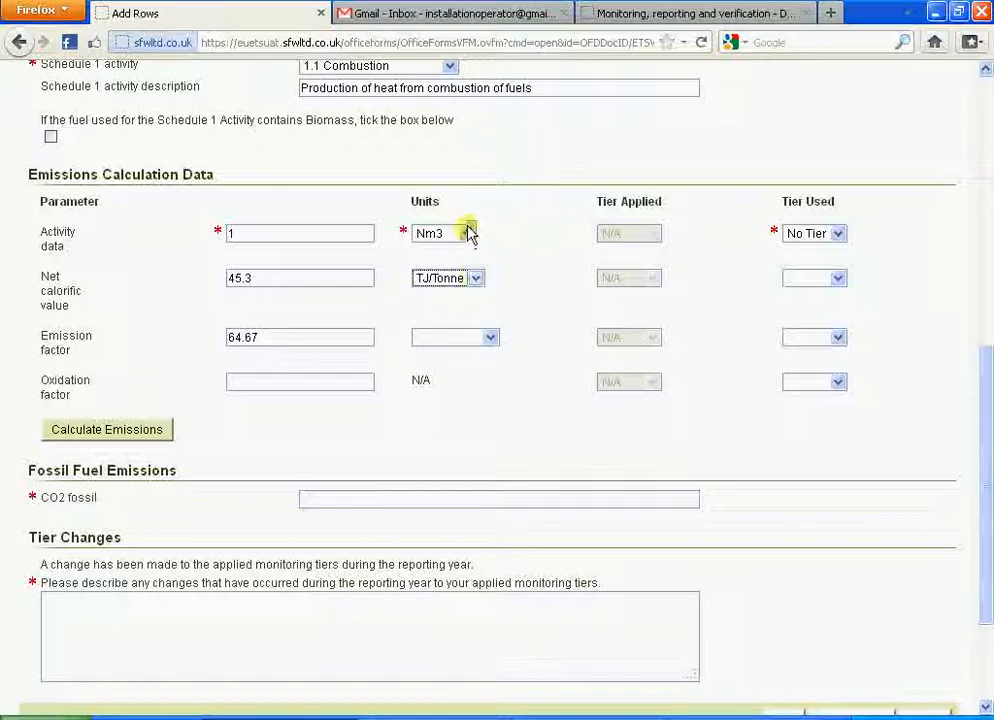
click(467, 233)
click(452, 263)
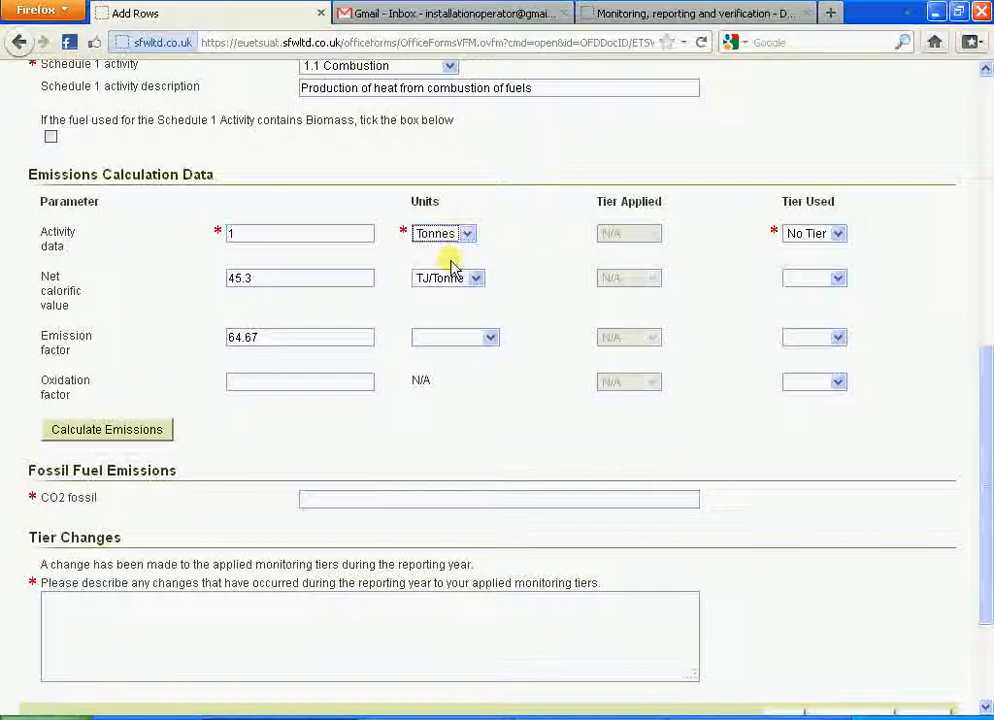
Step: Set the net calorific value to 0.0453 and the emission factor's units to tCO2/TJ
click(330, 283)
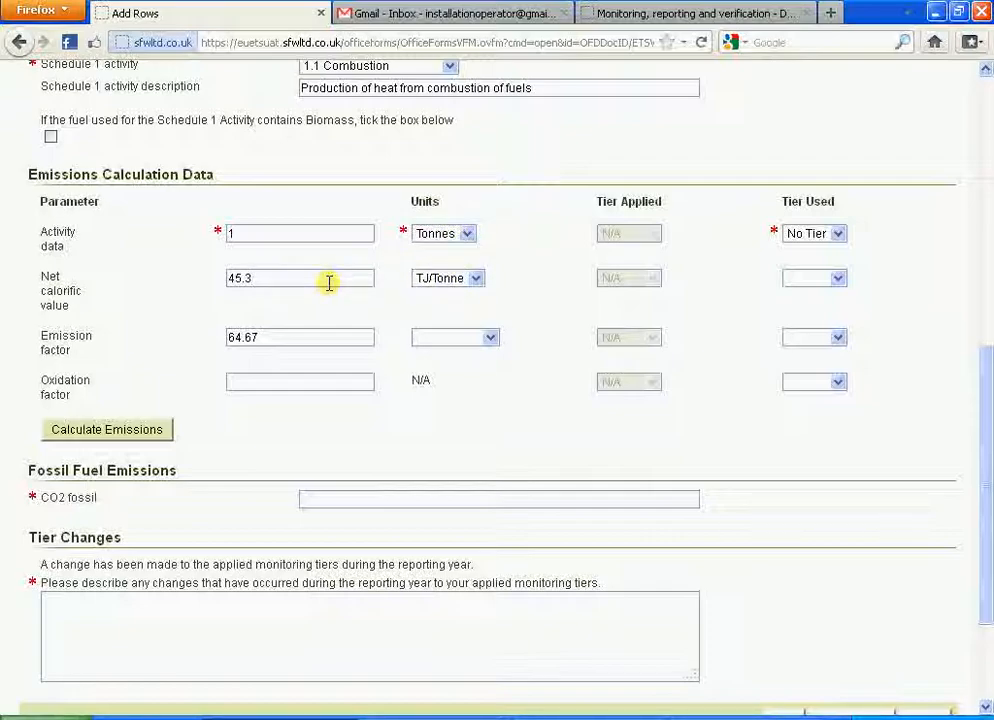
click(229, 280)
text(0.0)
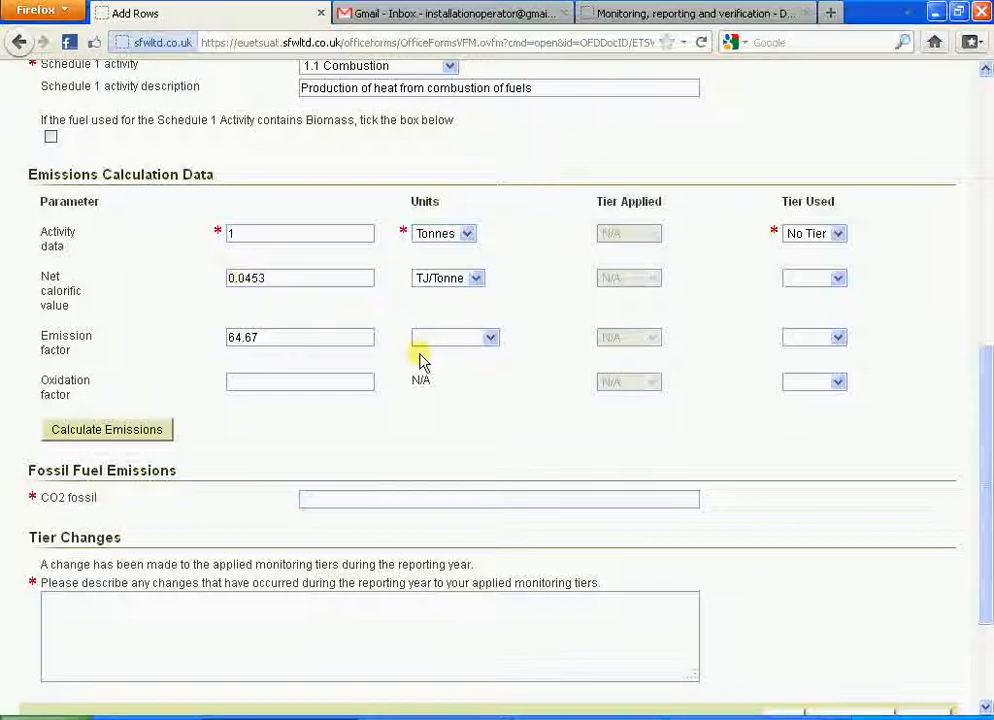
click(490, 339)
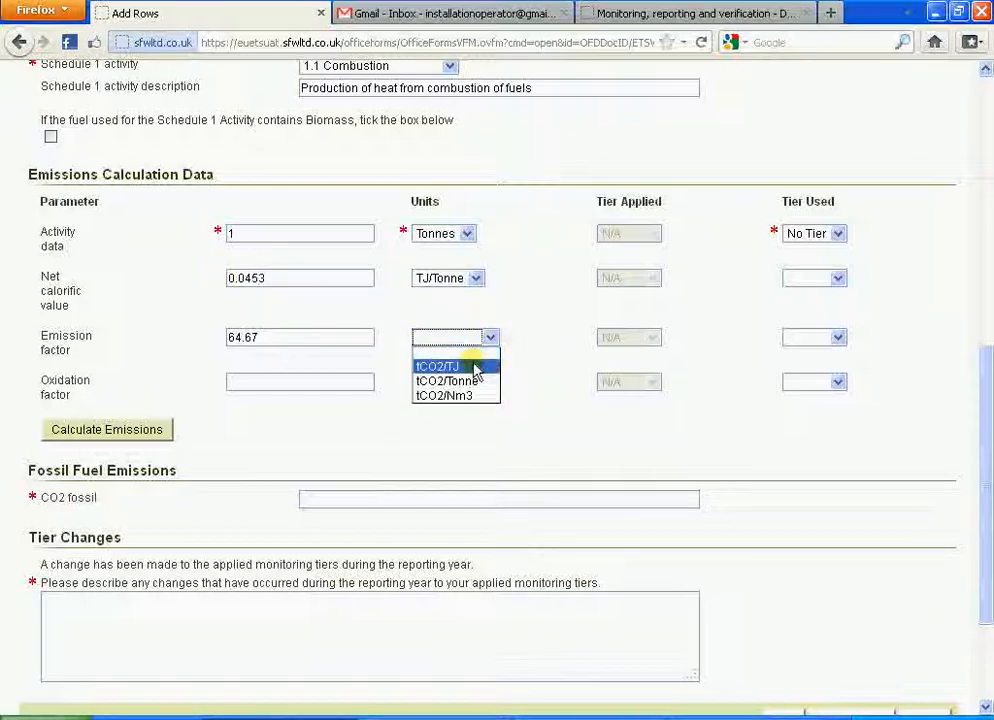
click(473, 366)
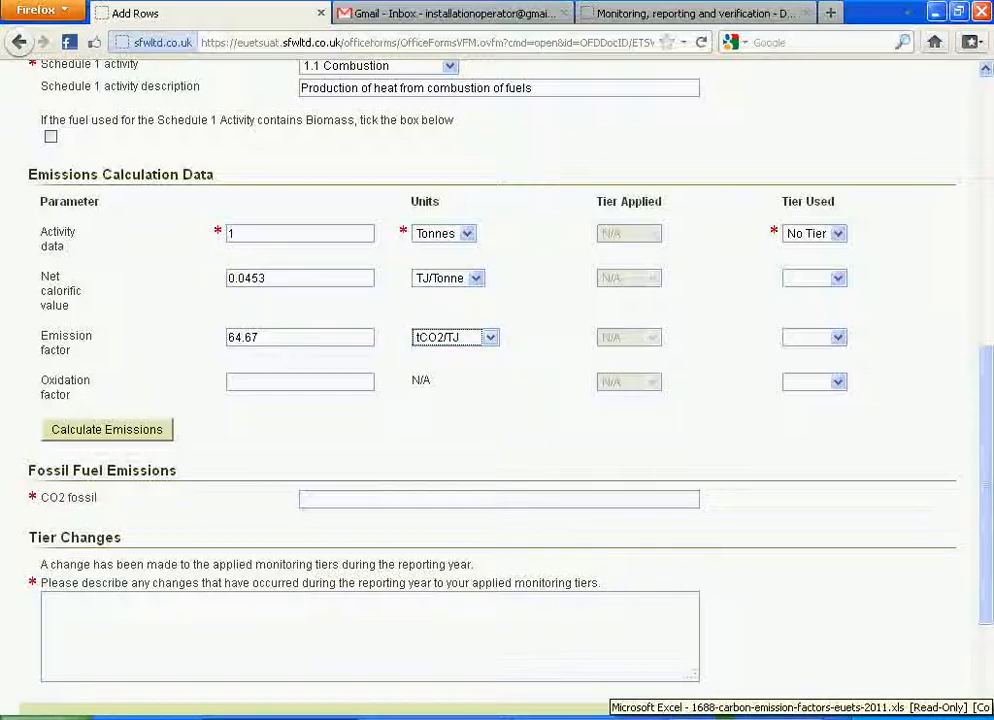
Step: Choose Tier 2a as the tier used for both the net calorific value and the emission factor
click(722, 712)
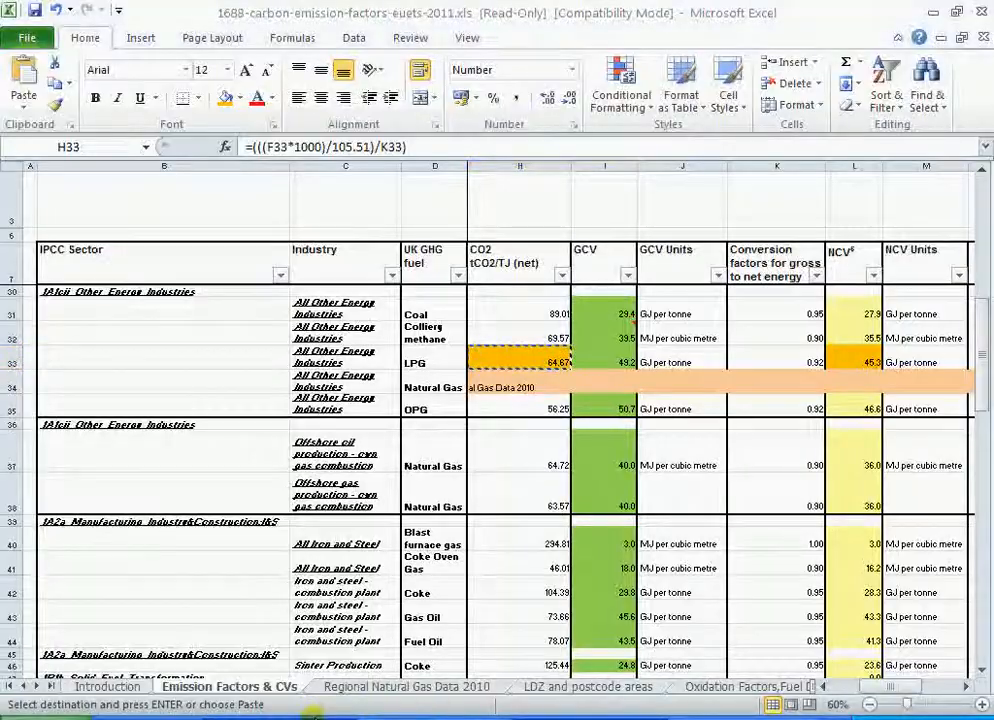
click(323, 712)
click(838, 278)
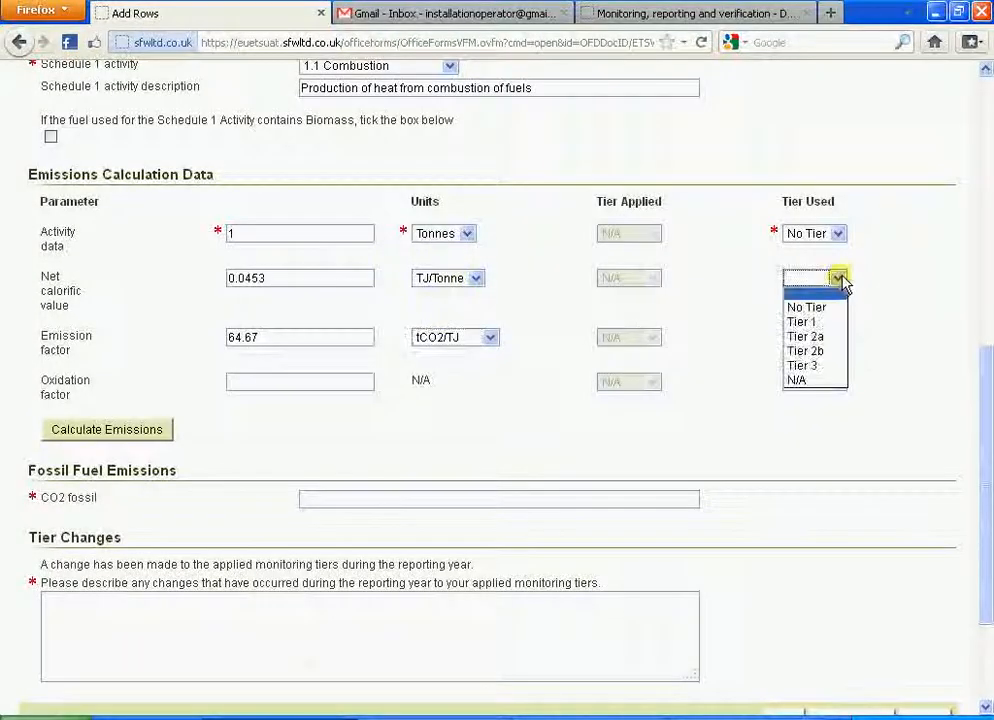
click(822, 337)
click(822, 337)
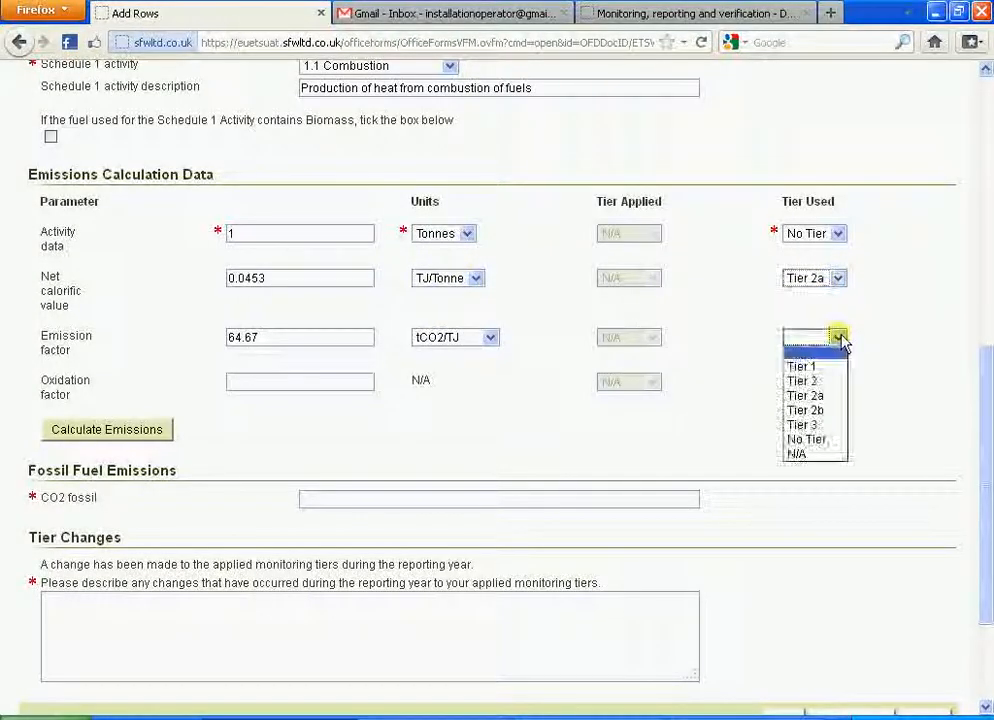
click(815, 394)
Step: Enter an oxidation factor of 1 with Tier 1 used, and calculate the fossil fuel emissions
click(317, 389)
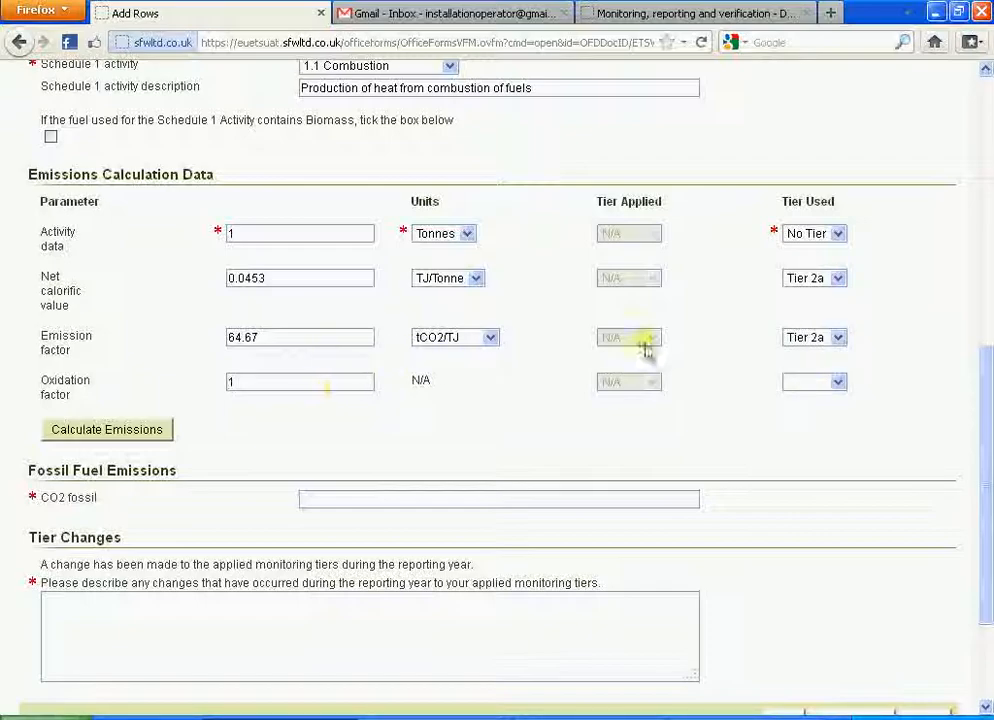
click(834, 385)
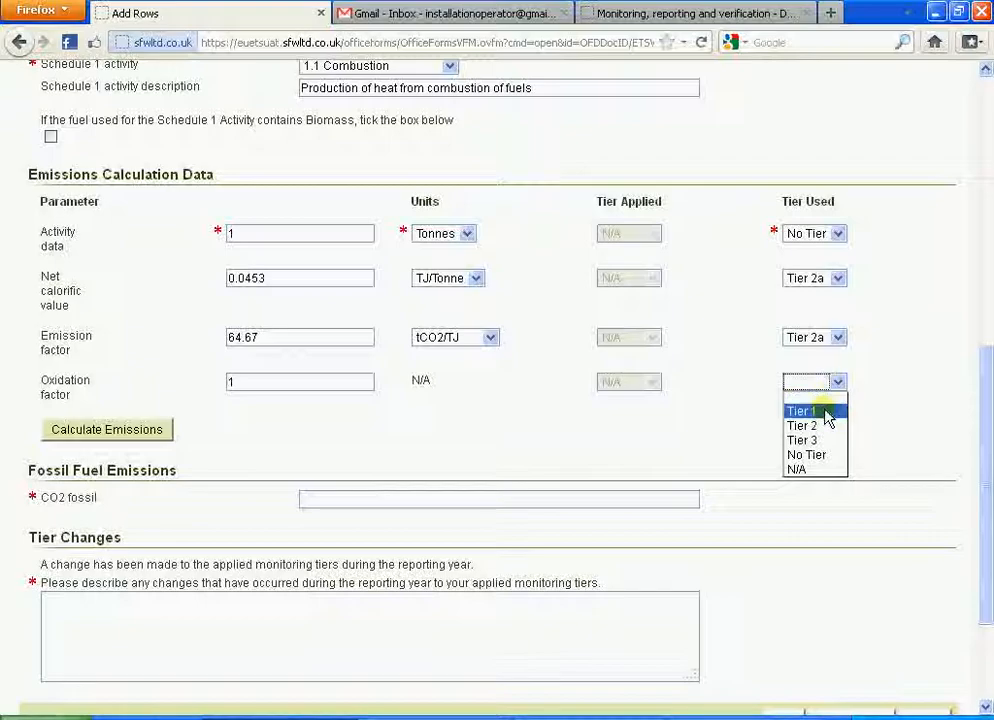
click(824, 411)
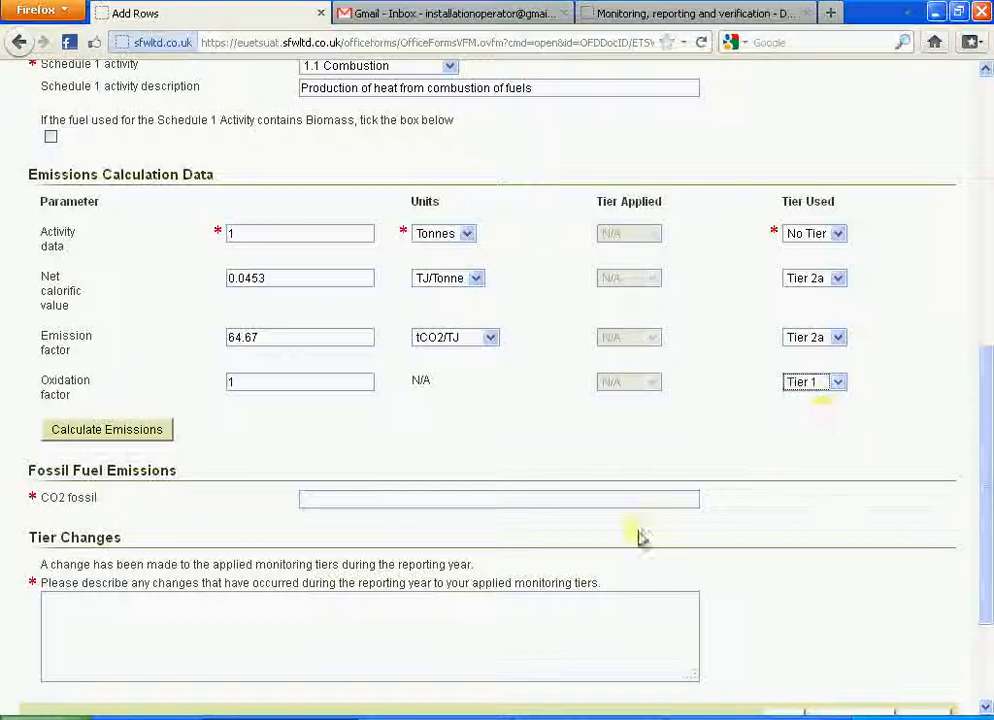
click(148, 438)
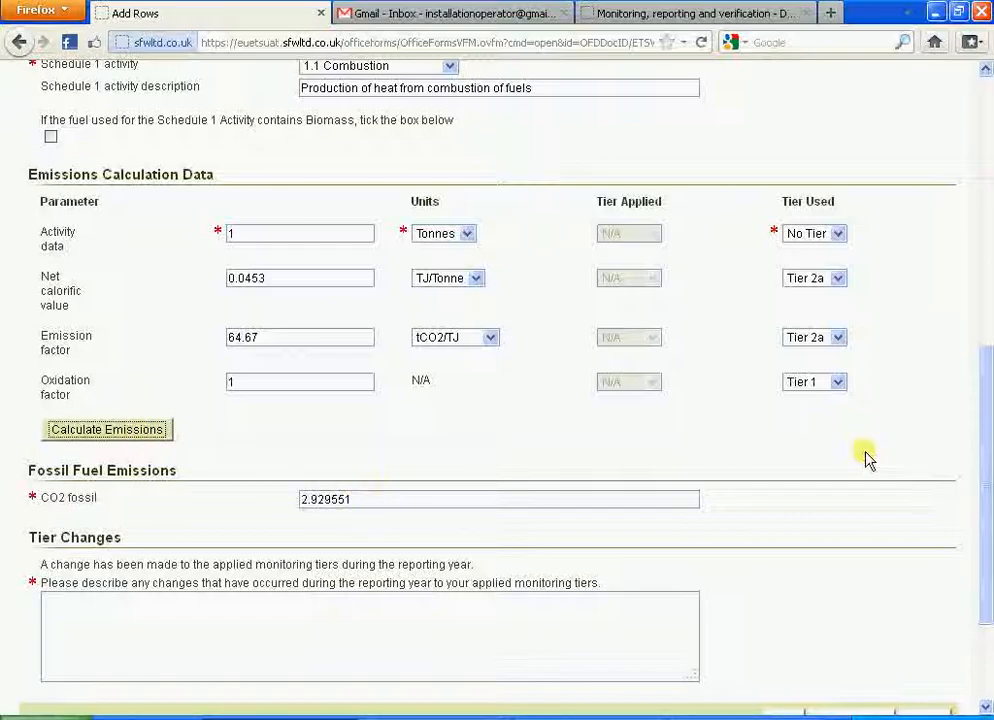
Step: Describe the tier change as "Propane not included in permit at time of report submission. Variation has been submitted but not yet approved."
scroll(750, 484, down, 3)
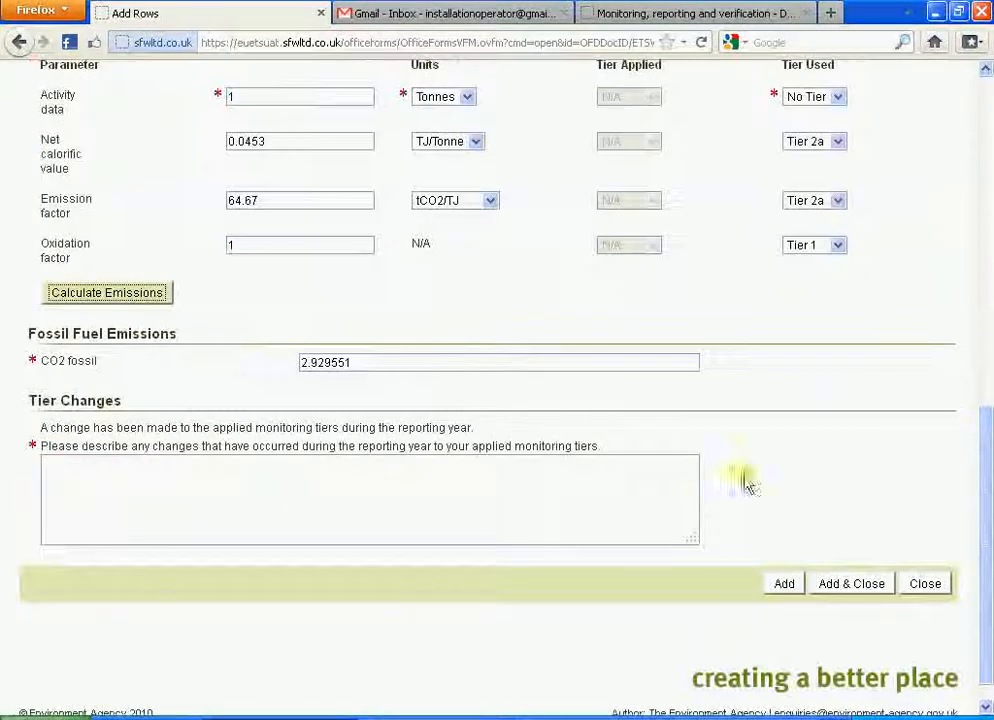
click(539, 494)
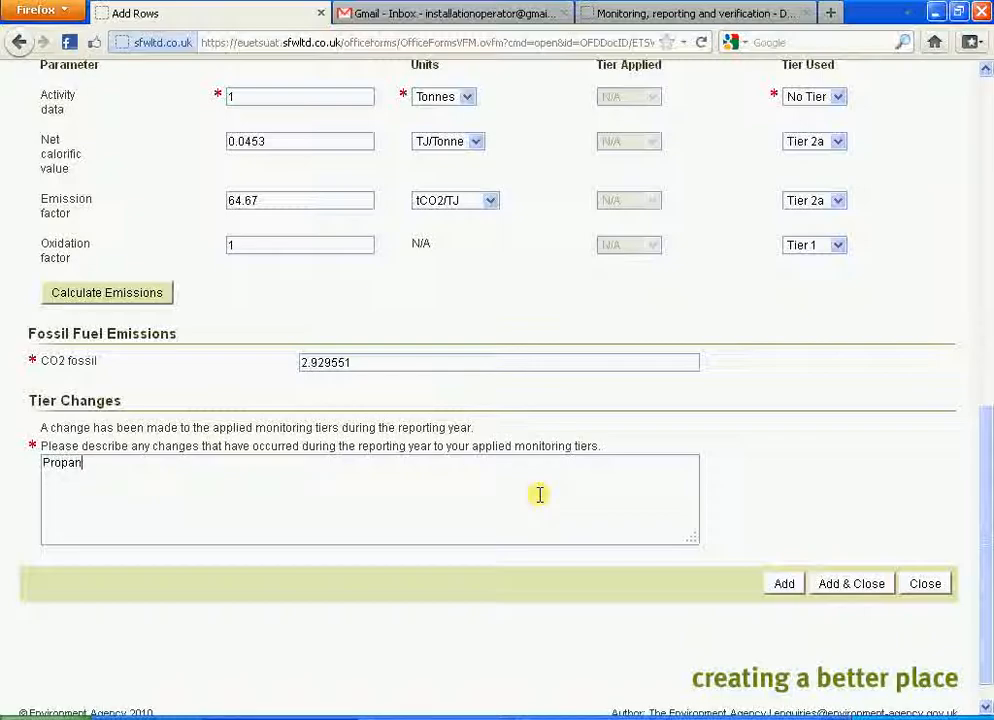
text(ot included in)
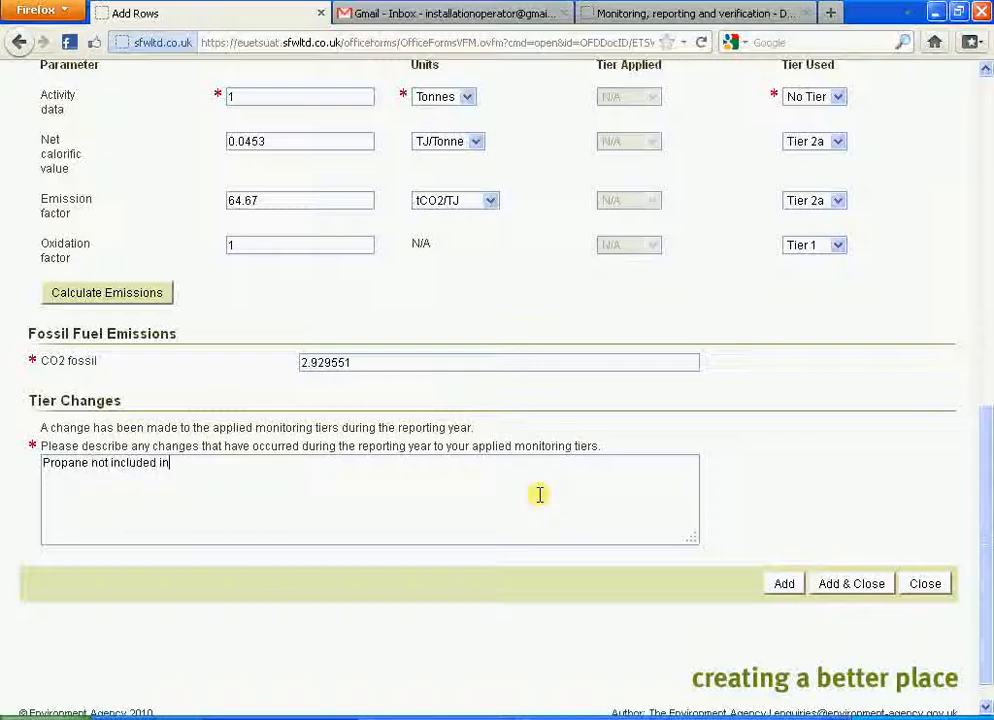
text( permit at time of report submission.  Variation has b)
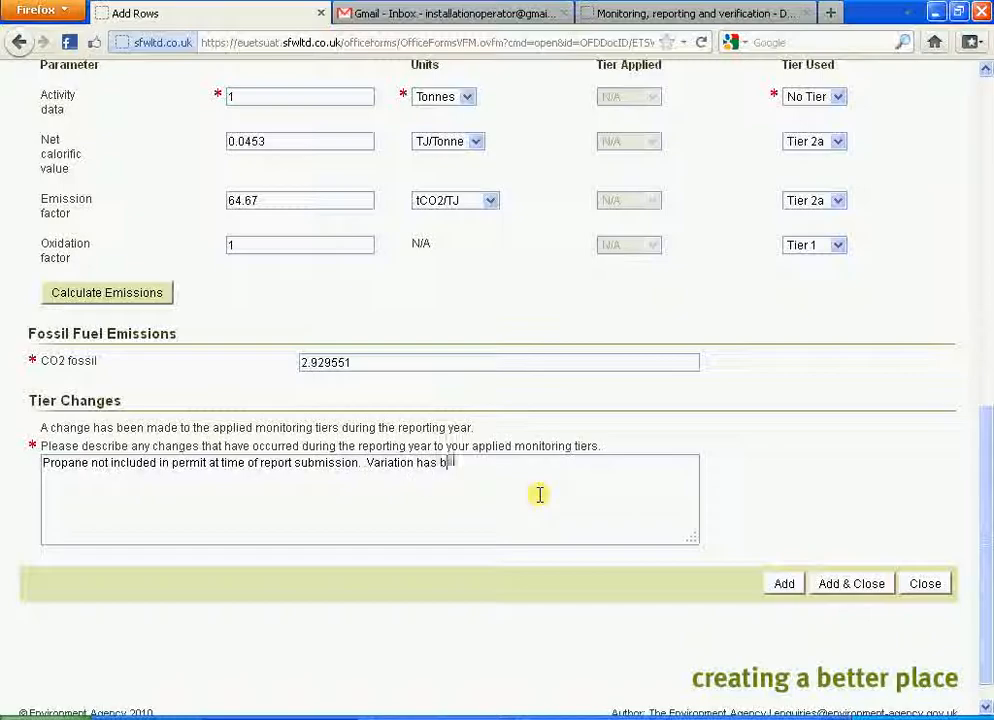
text(een submitted but not yet approved.)
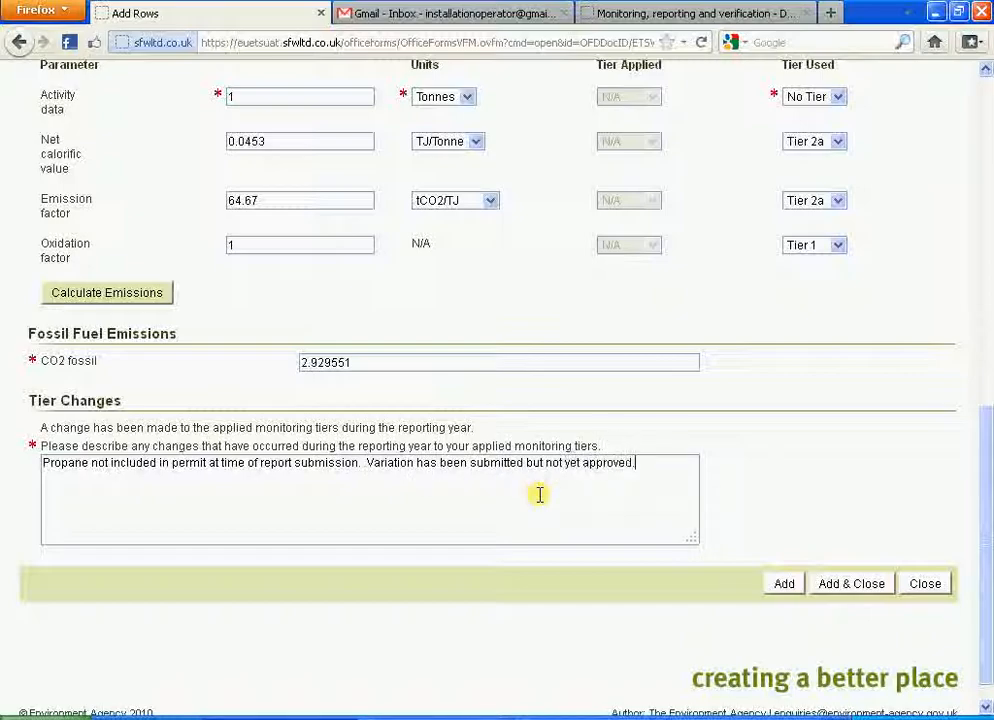
Step: Add the completed propane row and return to the report's table of source stream emissions
click(786, 585)
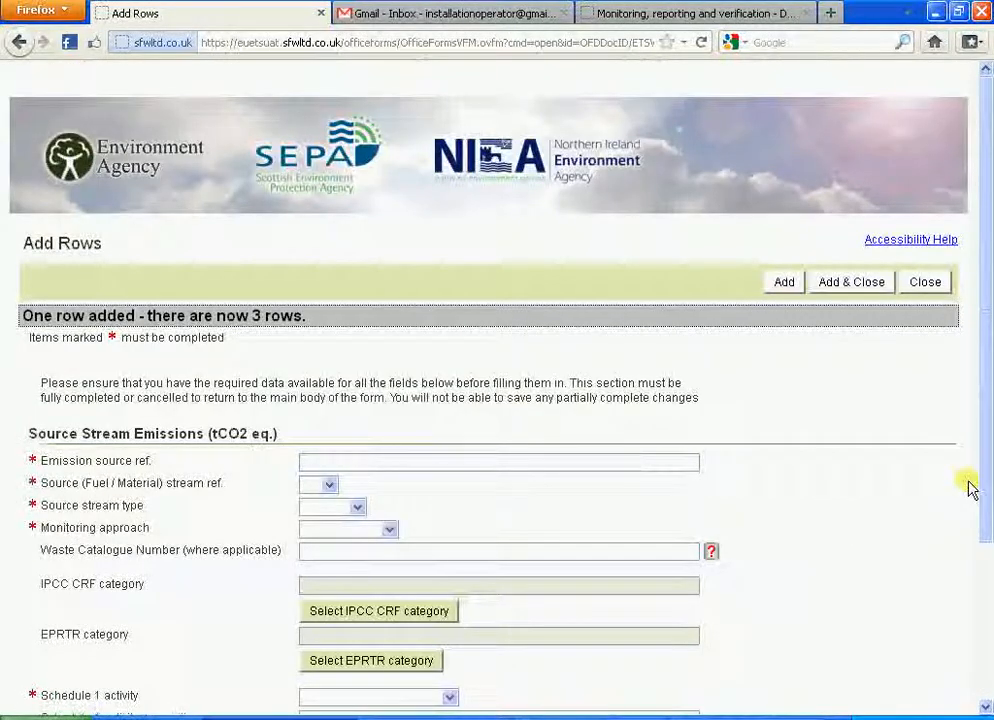
click(922, 285)
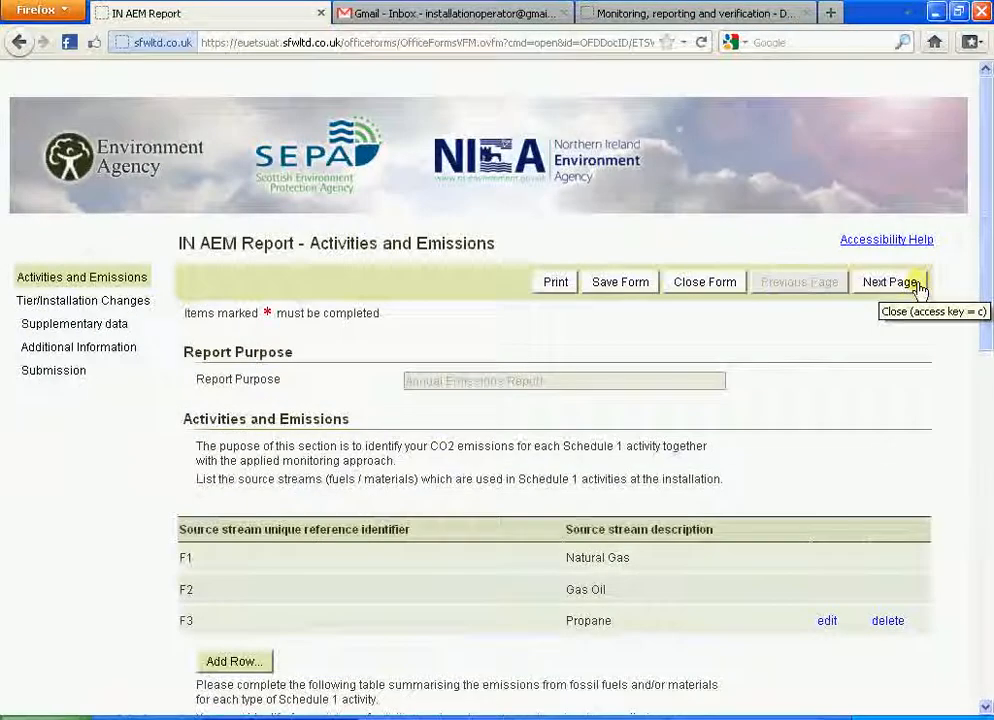
drag(983, 331, 982, 535)
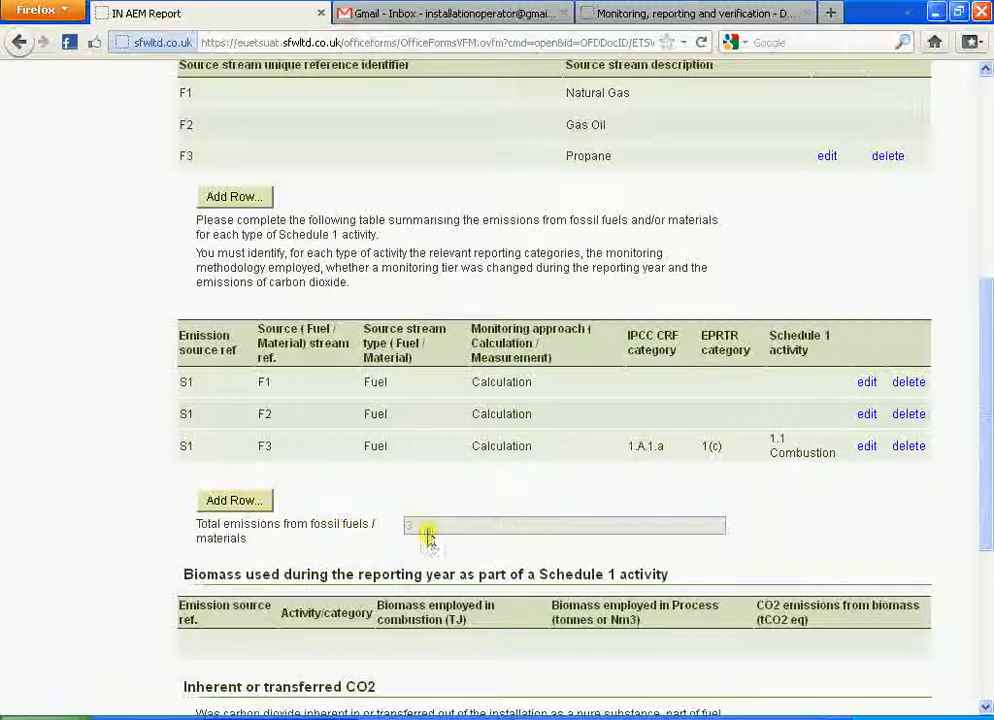
Step: Open the S1 F1 emissions row for editing and declare its source stream as natural gas
click(868, 384)
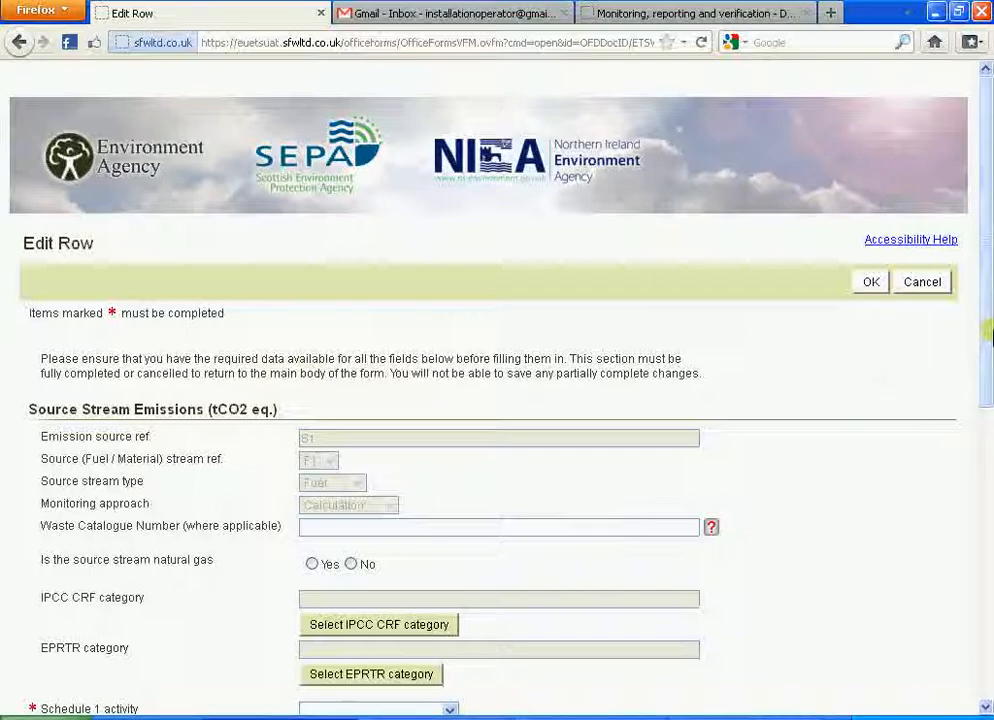
scroll(988, 437, down, 3)
drag(988, 437, 989, 493)
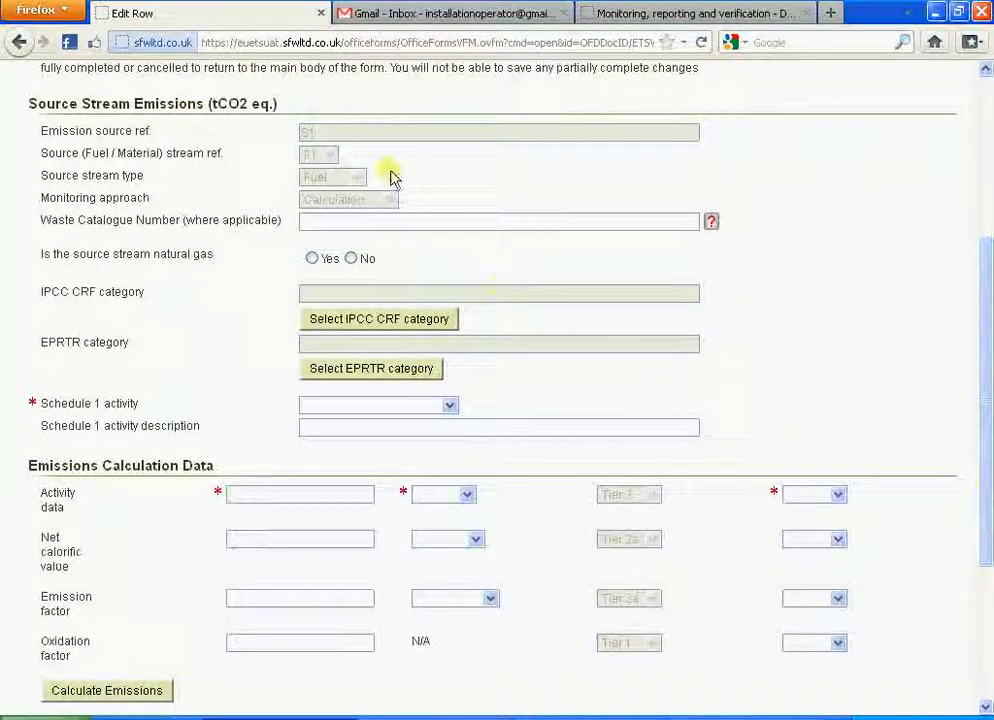
click(313, 259)
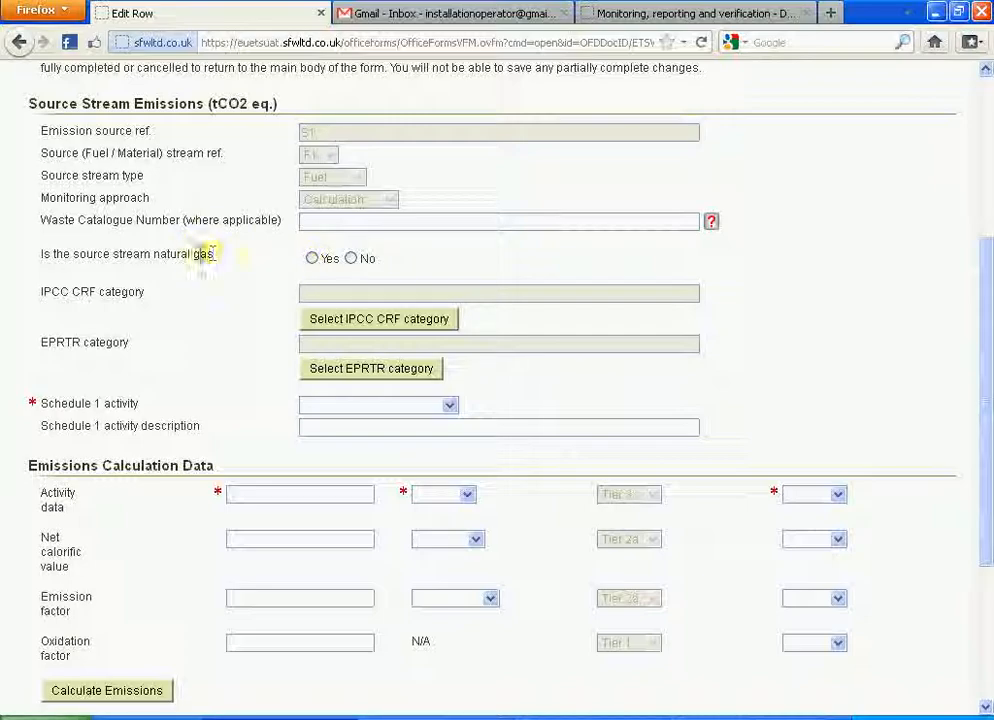
click(312, 258)
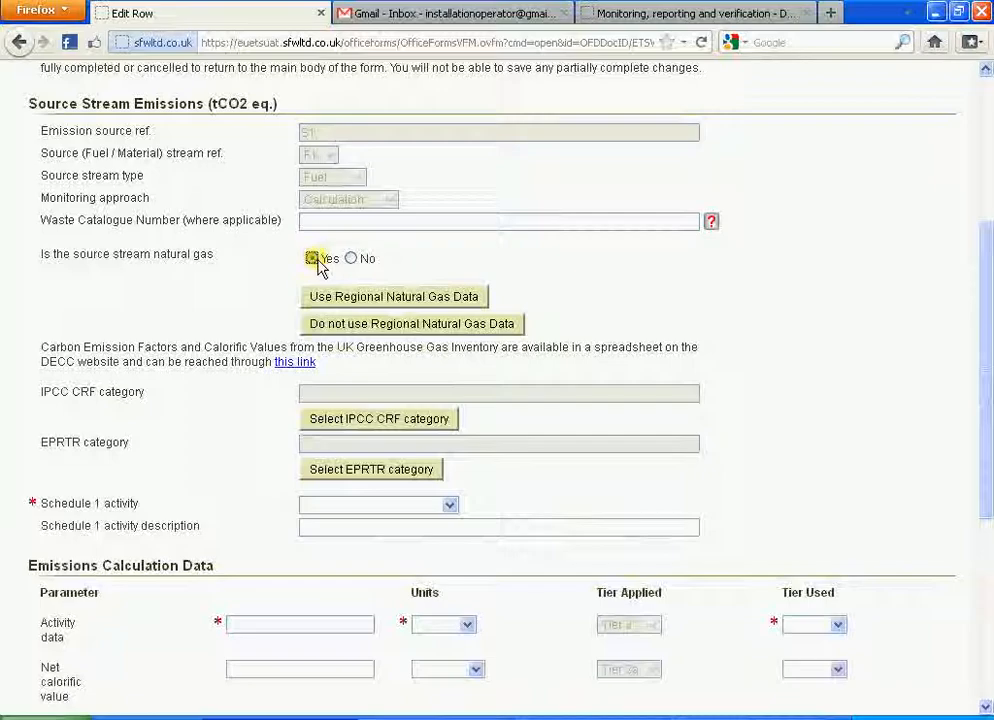
Step: Calculate emissions from Regional Natural Gas Data using the site's partial postcode, a metered gas volume of 1000000 and Metering Condition (15°C)
click(374, 299)
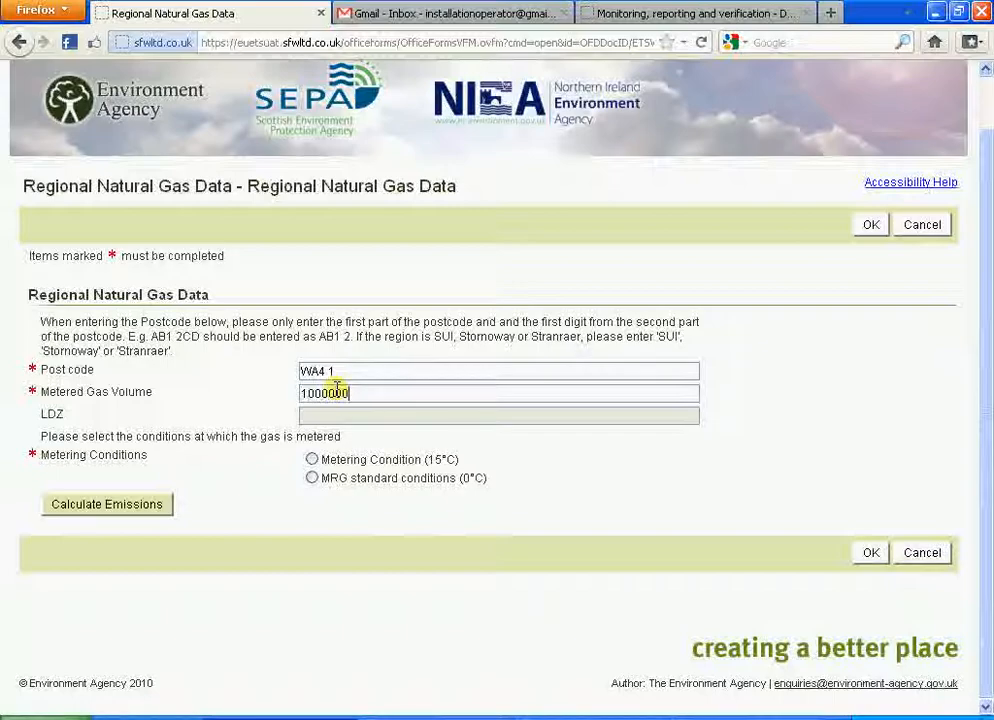
click(312, 459)
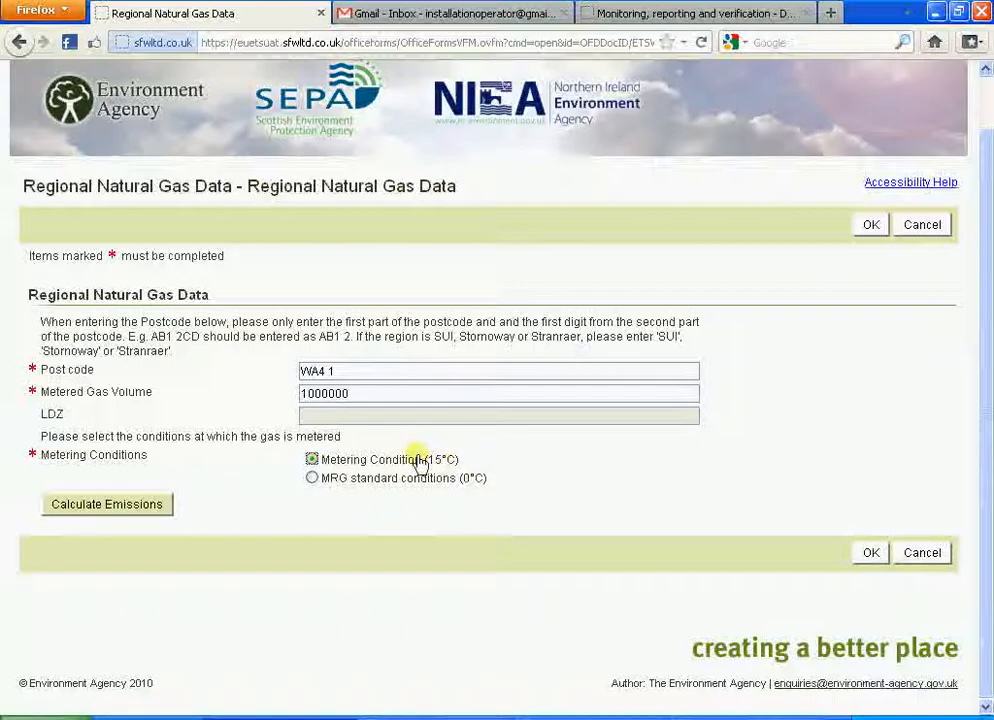
click(153, 508)
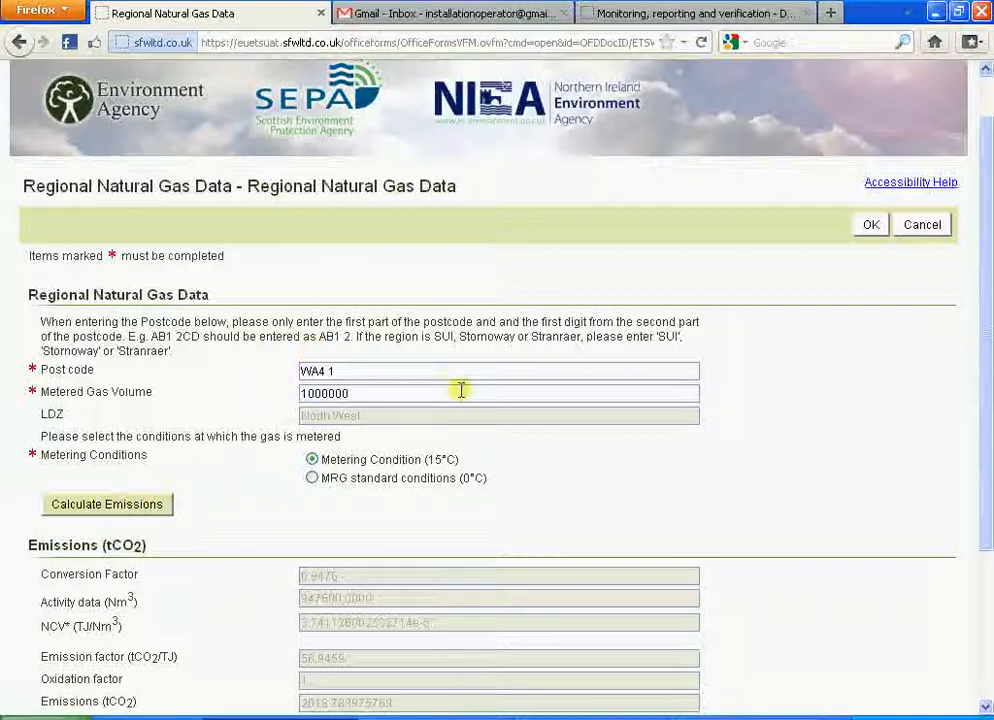
drag(988, 285, 985, 375)
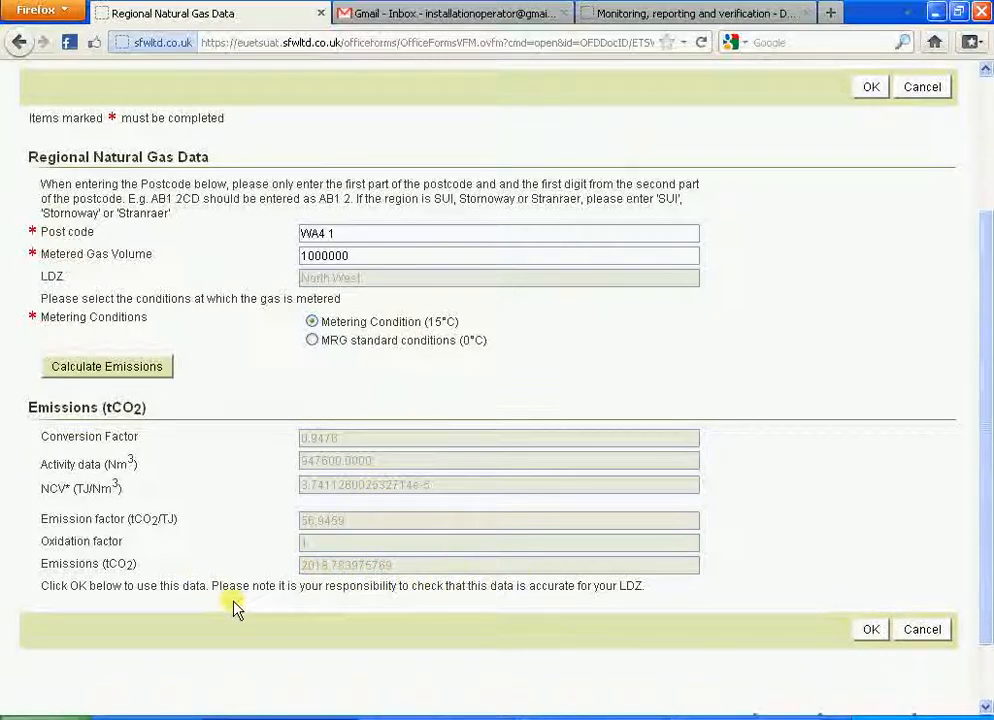
Step: Accept the calculated regional natural gas data into the row and set the activity data's Tier Used to Tier 3
drag(212, 586, 590, 612)
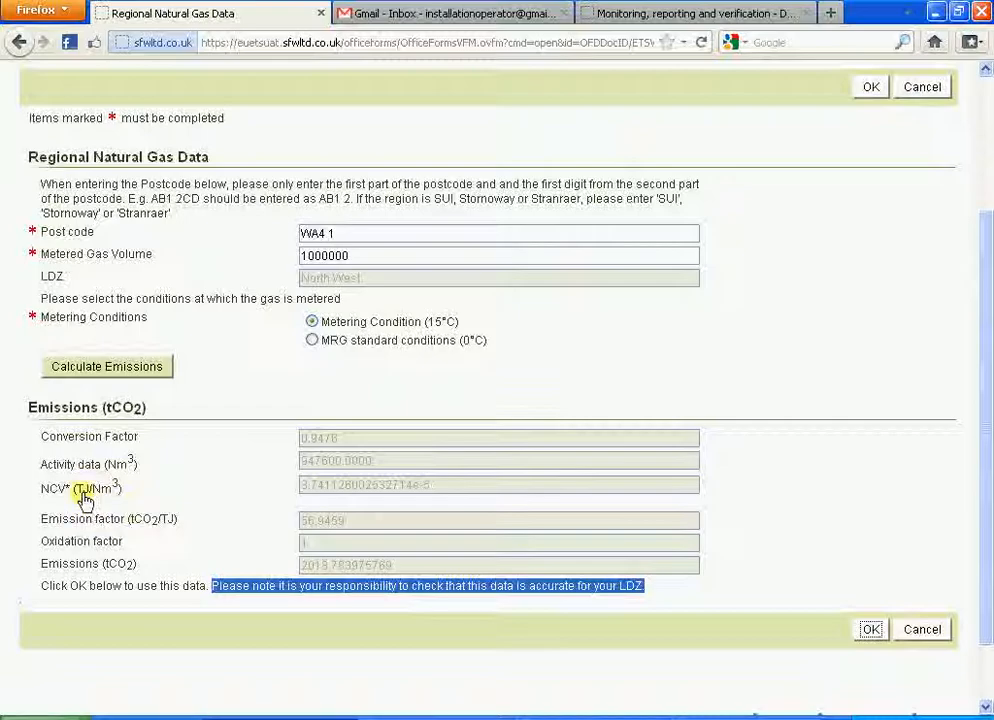
click(871, 630)
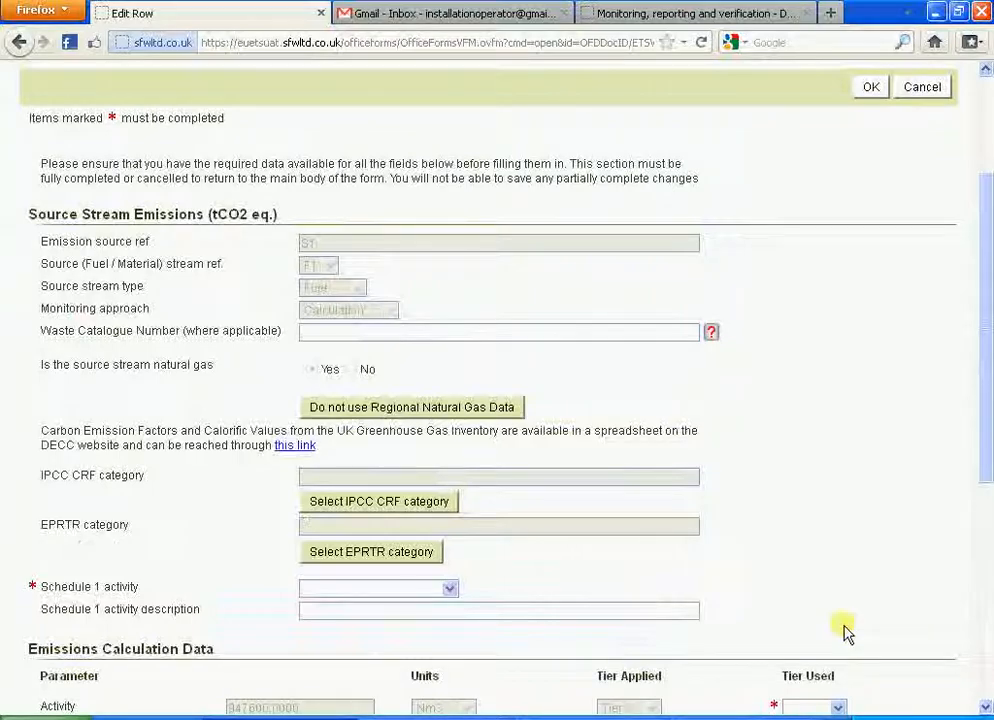
scroll(910, 537, down, 3)
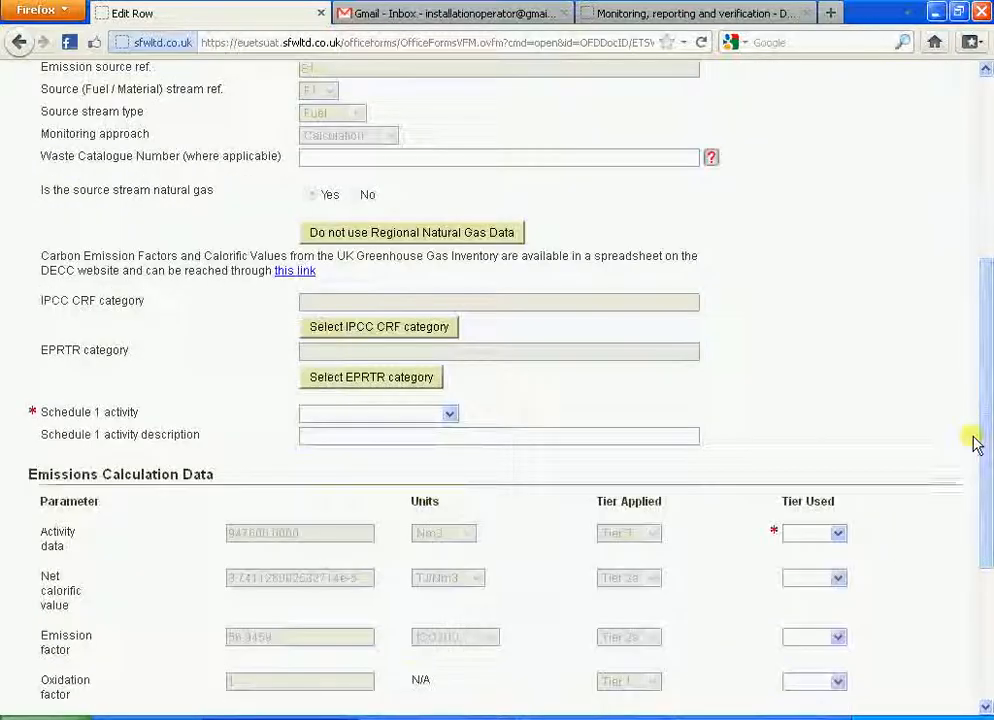
drag(985, 437, 987, 545)
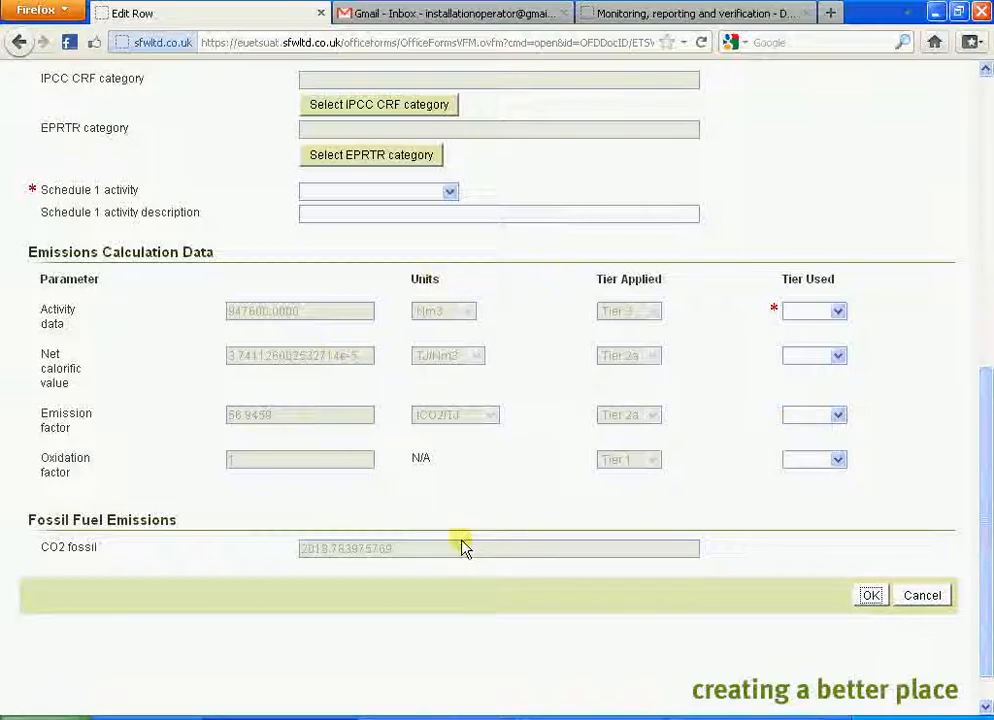
click(836, 313)
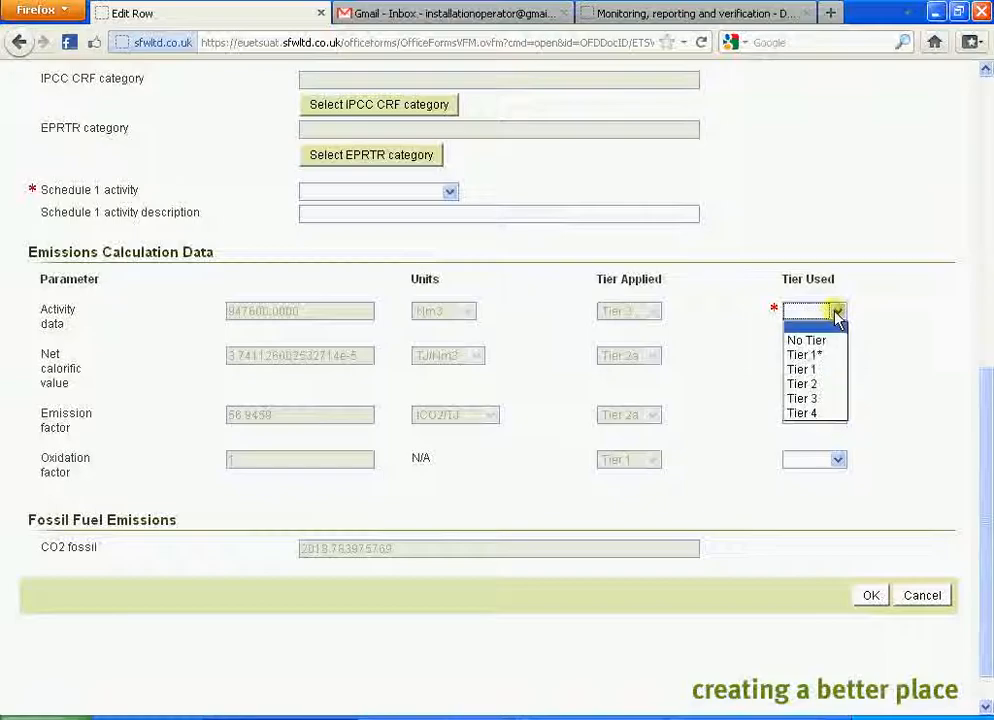
click(824, 392)
click(839, 315)
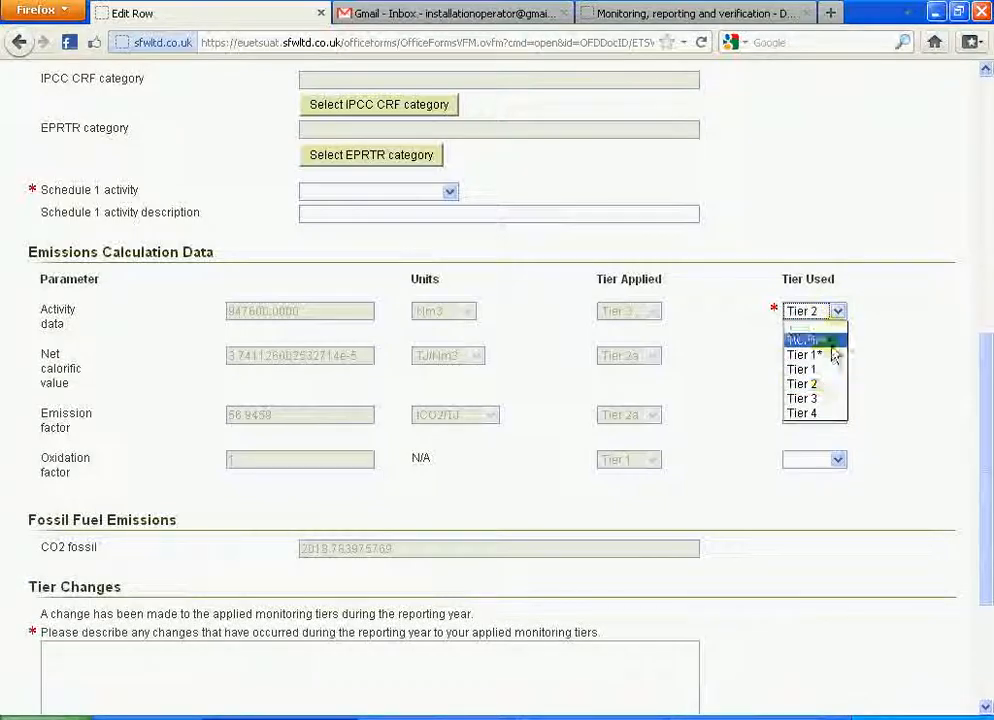
click(820, 399)
Step: Set Tier Used to Tier 2a for net calorific value and emission factor, and Tier 1 for oxidation factor
click(838, 358)
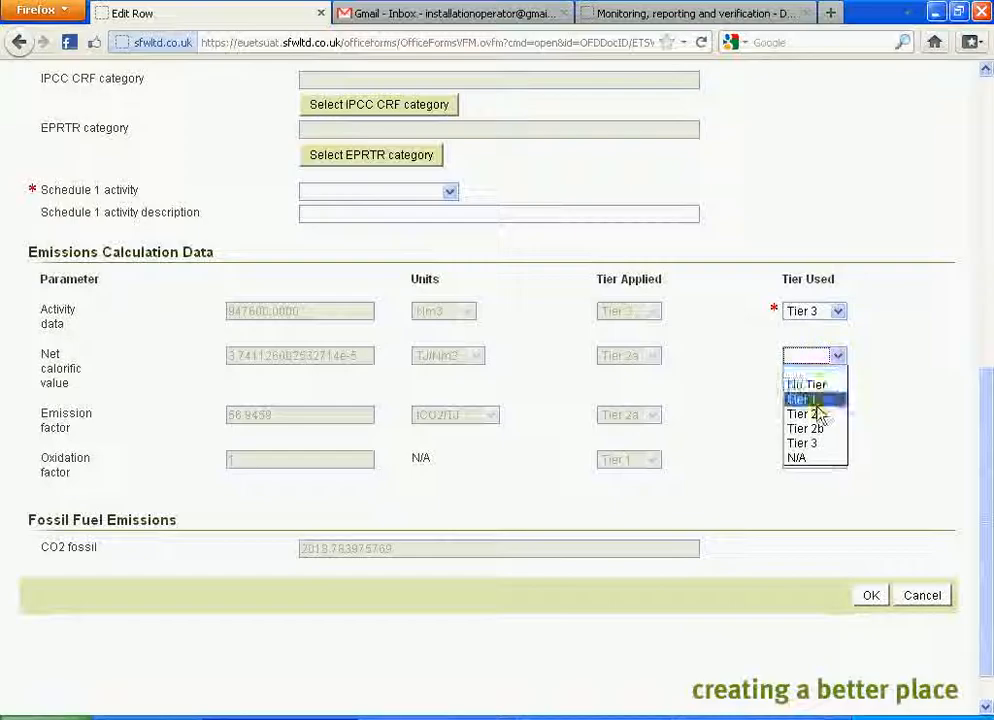
click(817, 420)
click(836, 416)
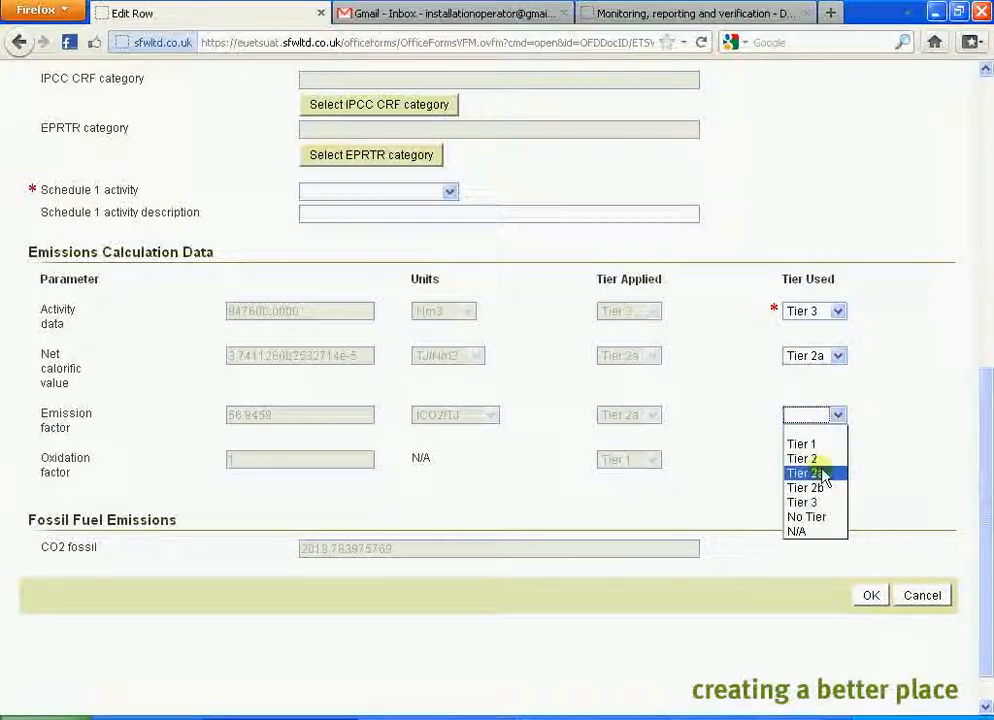
click(826, 473)
click(838, 459)
click(830, 488)
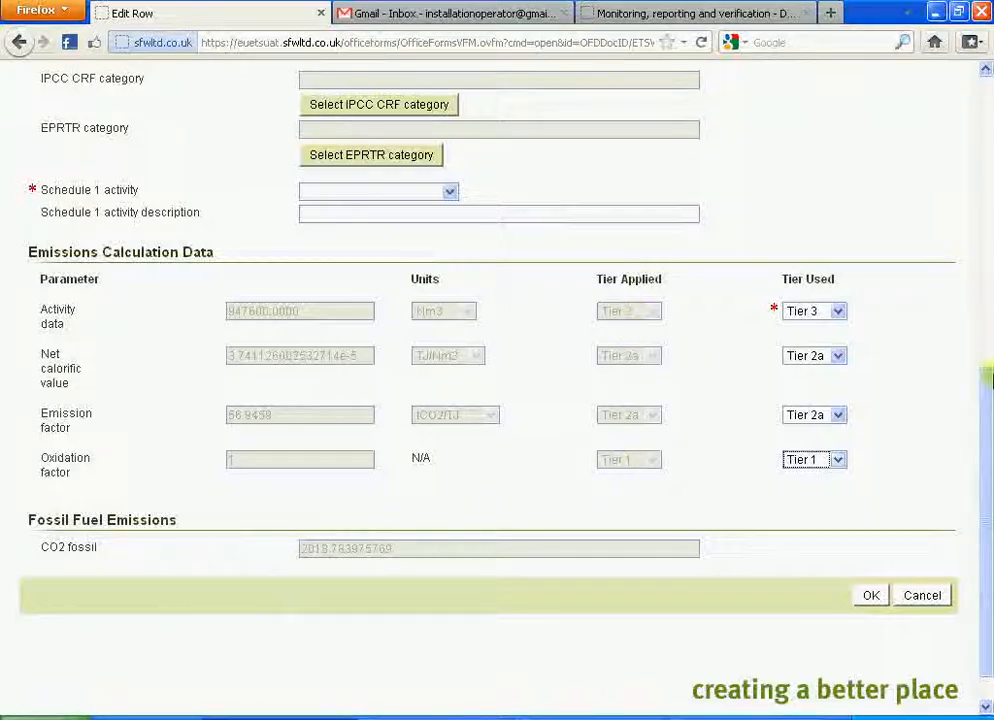
Step: Set the natural gas row's Schedule 1 activity to 1.1 Combustion
drag(985, 392, 986, 262)
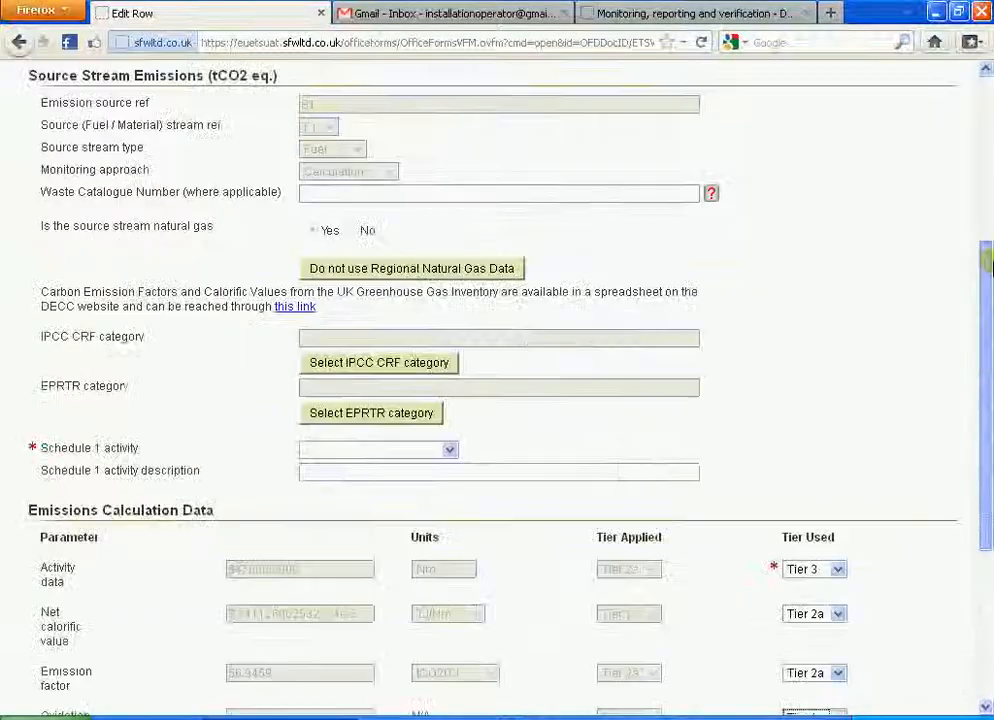
click(448, 452)
click(415, 478)
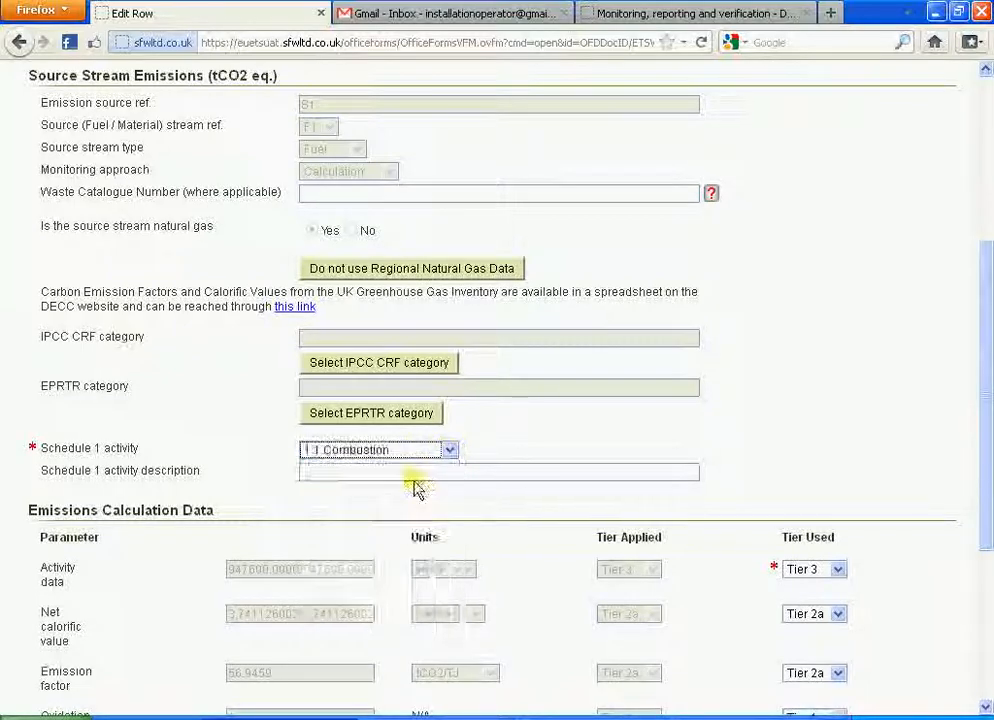
Step: Assign IPCC CRF category 1. Energy, A. Fuel combustion activities, 1. Energy industries, a. Public electricity and heat production
click(420, 368)
click(443, 379)
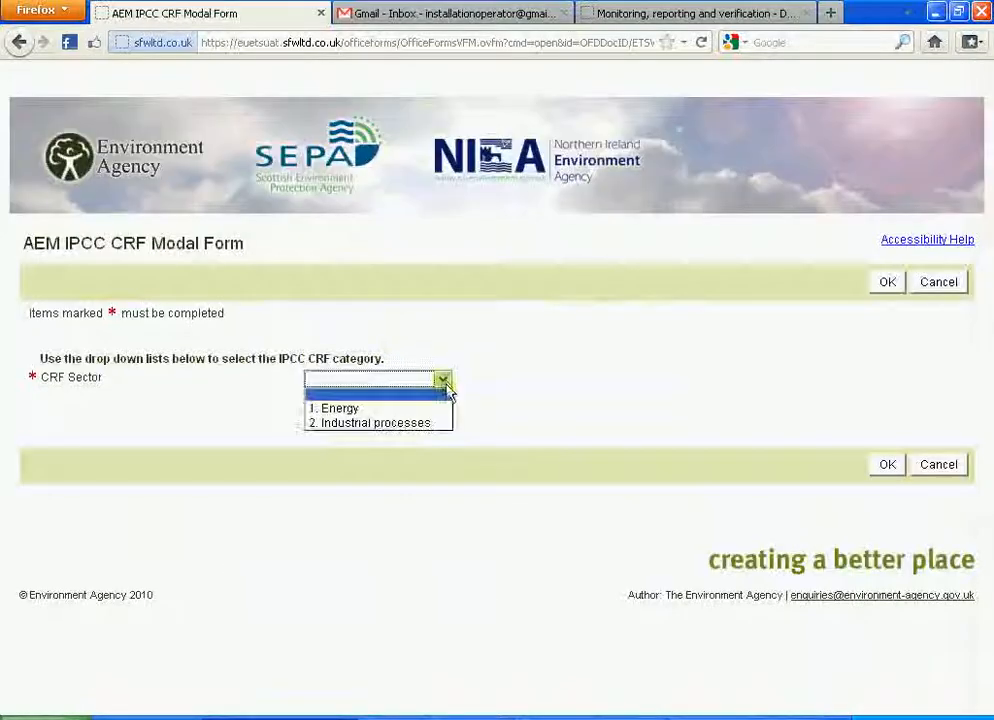
click(424, 408)
click(424, 412)
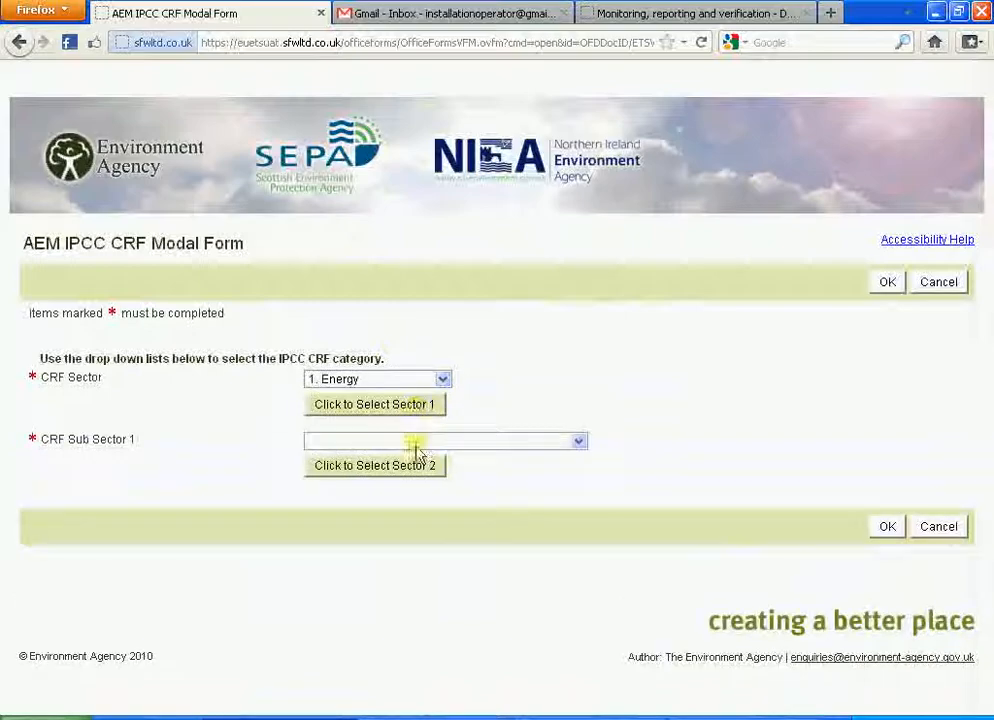
click(415, 442)
click(413, 472)
click(409, 470)
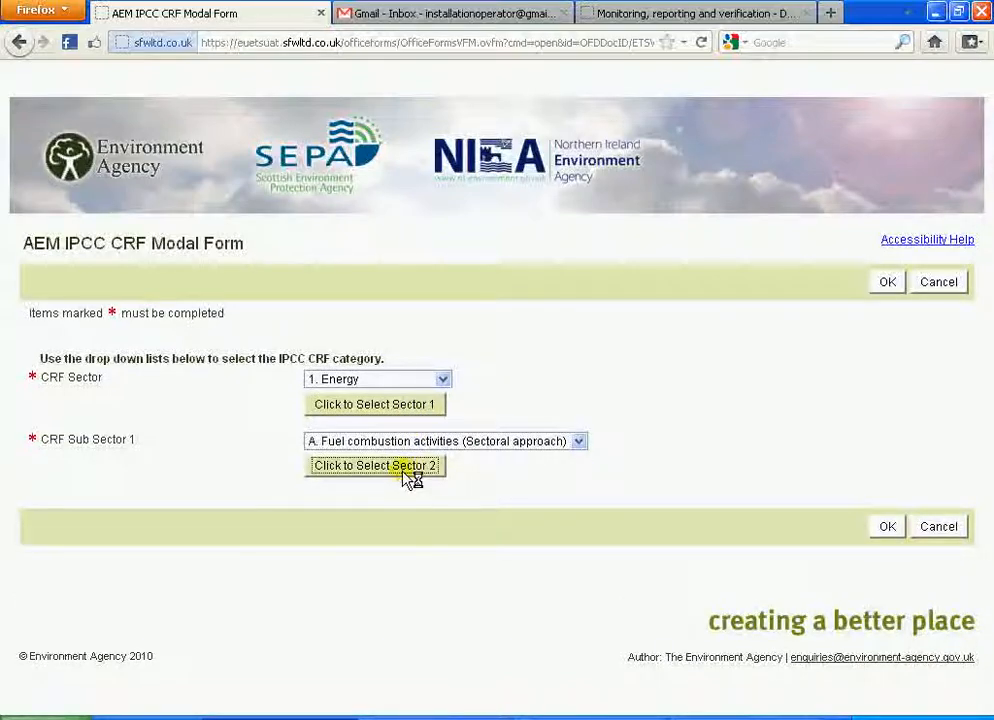
click(392, 502)
click(393, 534)
click(390, 530)
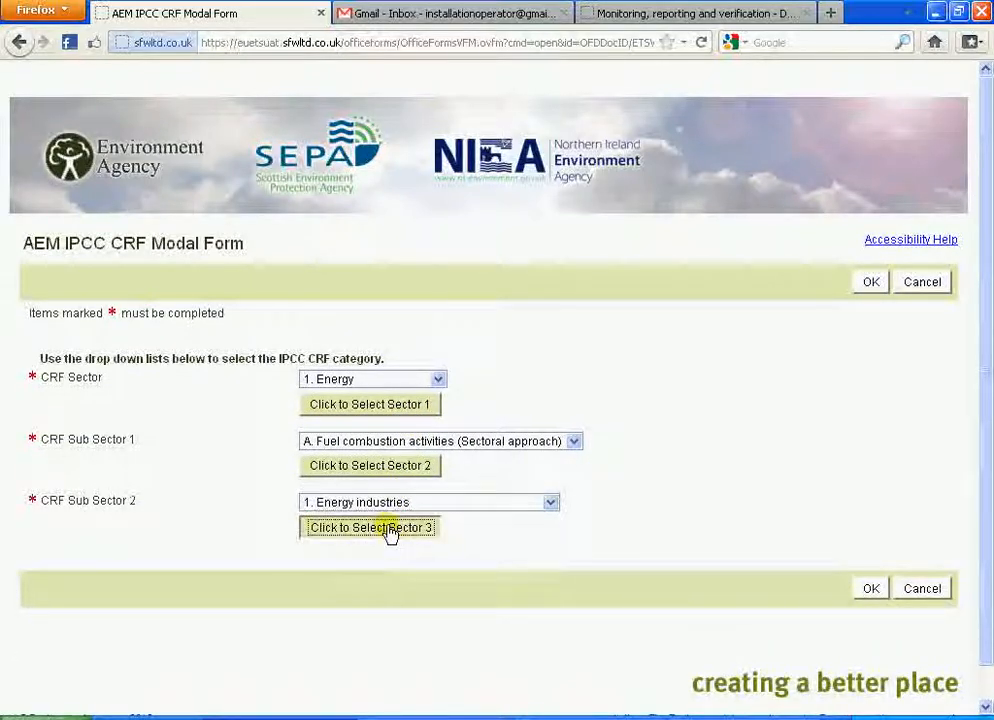
click(368, 566)
click(372, 593)
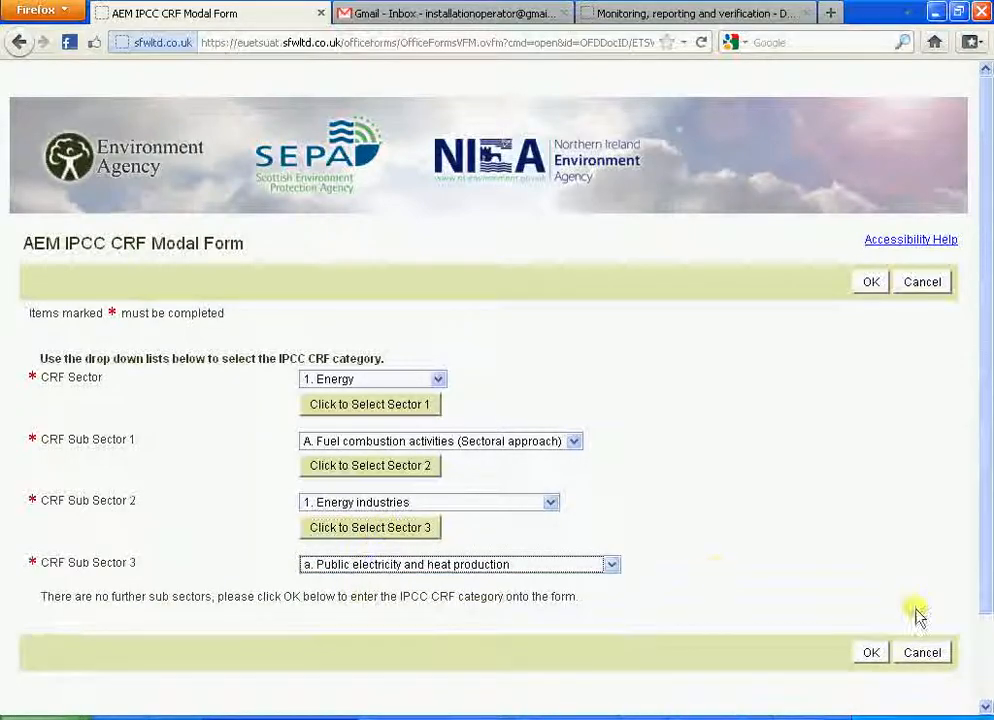
click(872, 651)
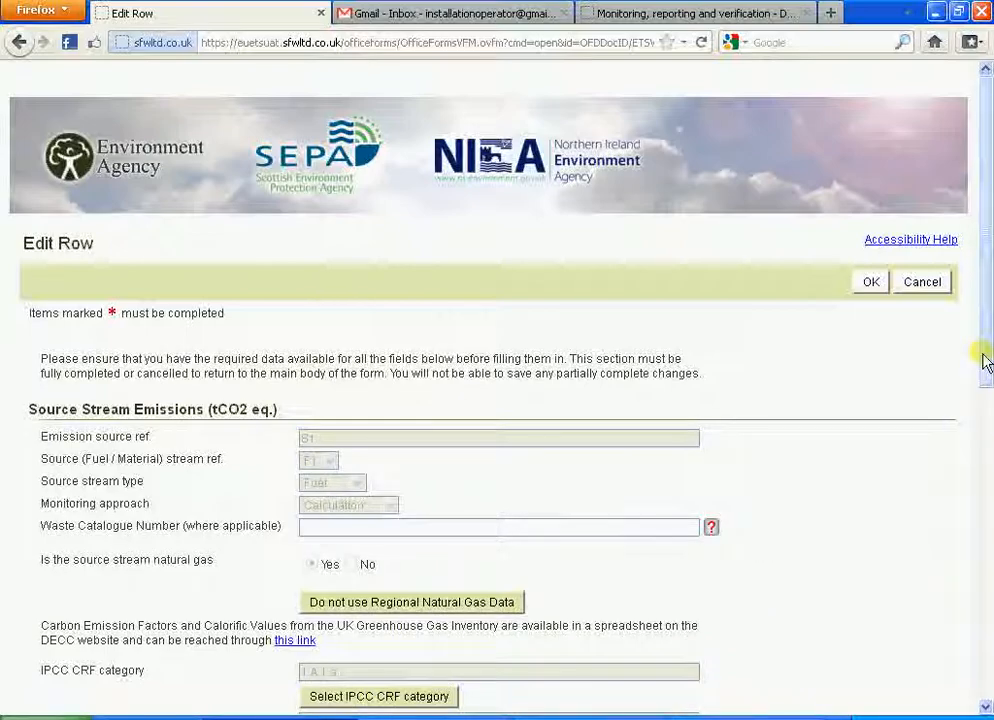
Step: Assign EPRTR category 1. Energy sector, (c) Thermal power stations and other combustion installations, and confirm the completed natural gas row
scroll(985, 360, down, 5)
click(382, 514)
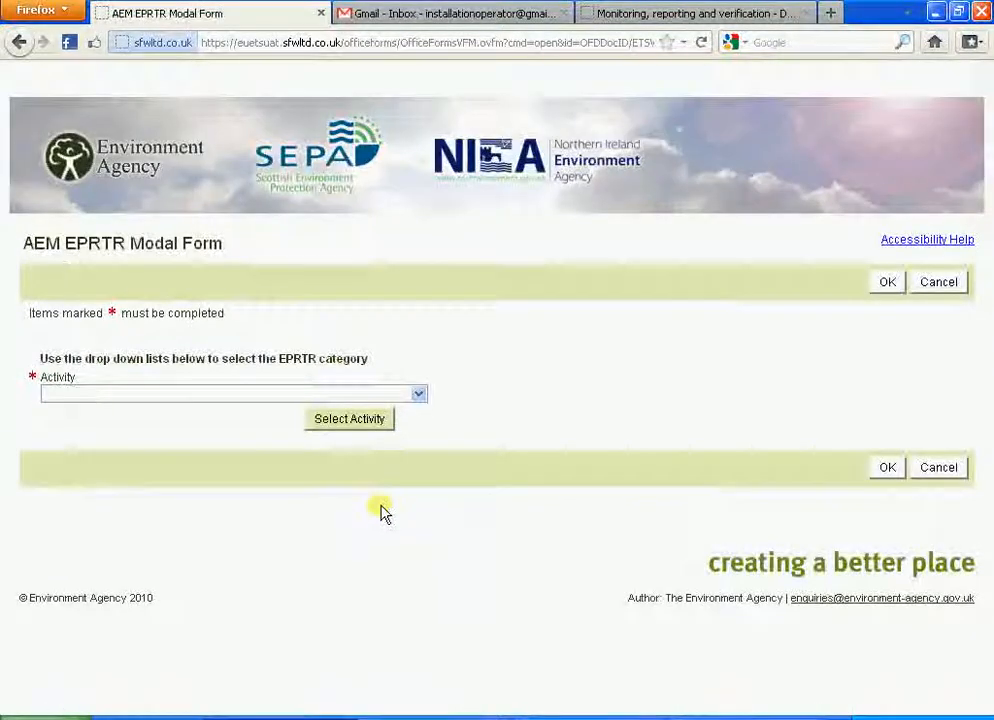
click(395, 395)
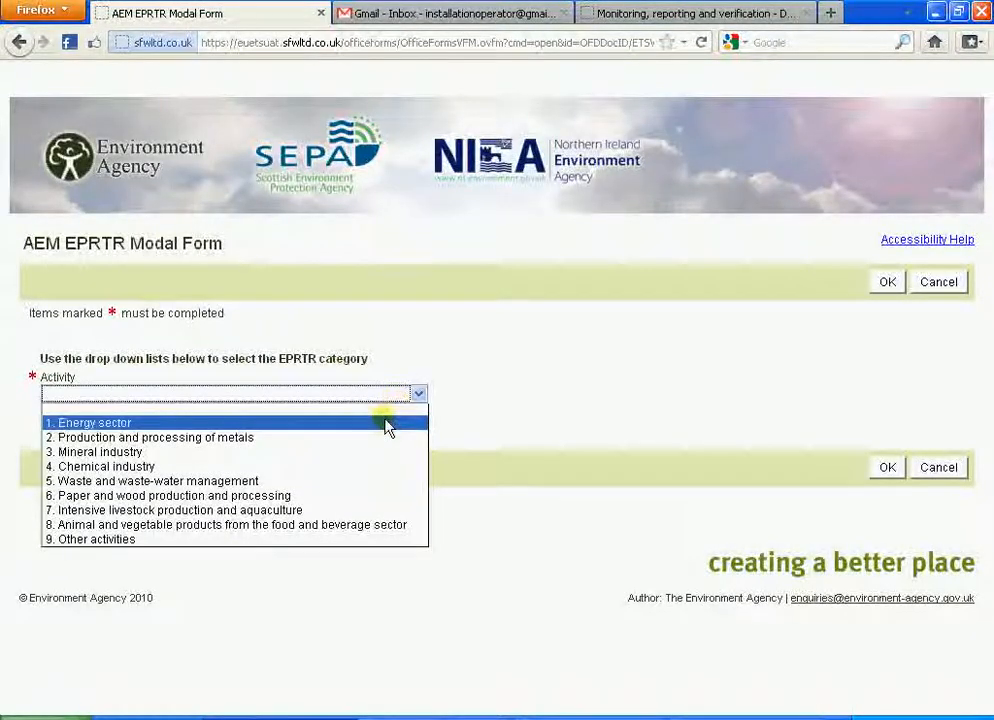
click(385, 421)
click(383, 421)
click(330, 472)
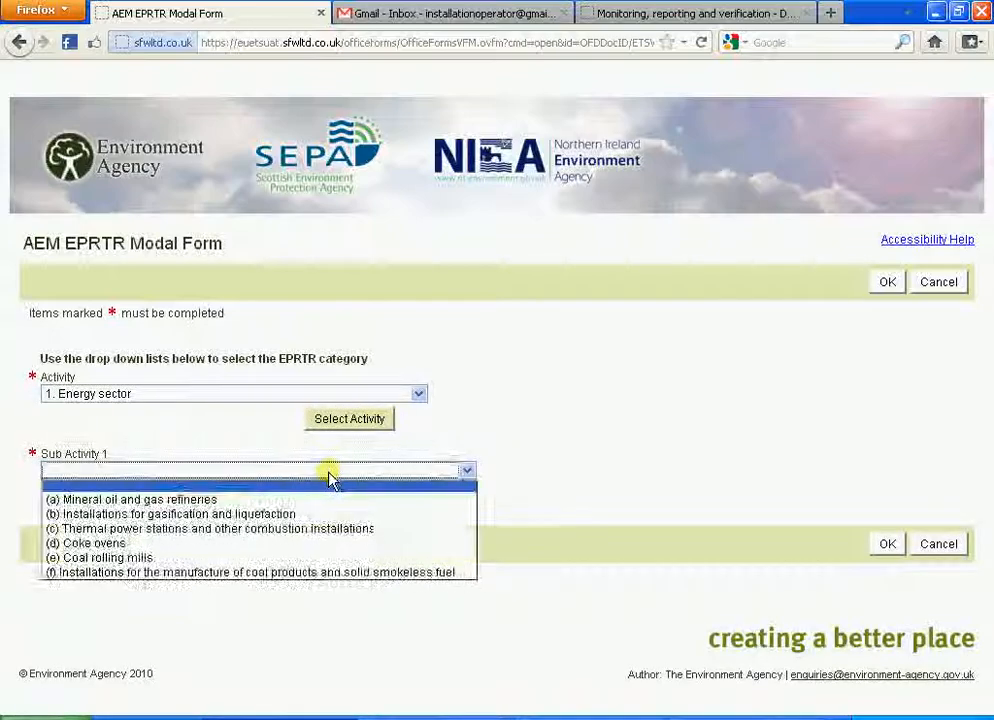
click(311, 532)
click(881, 543)
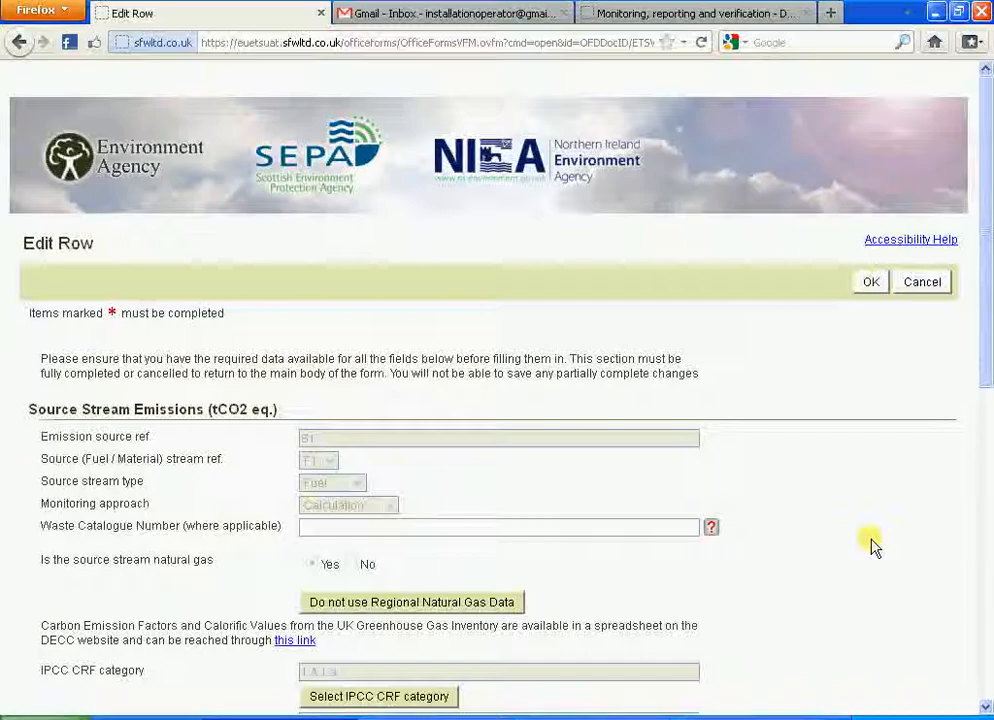
click(874, 286)
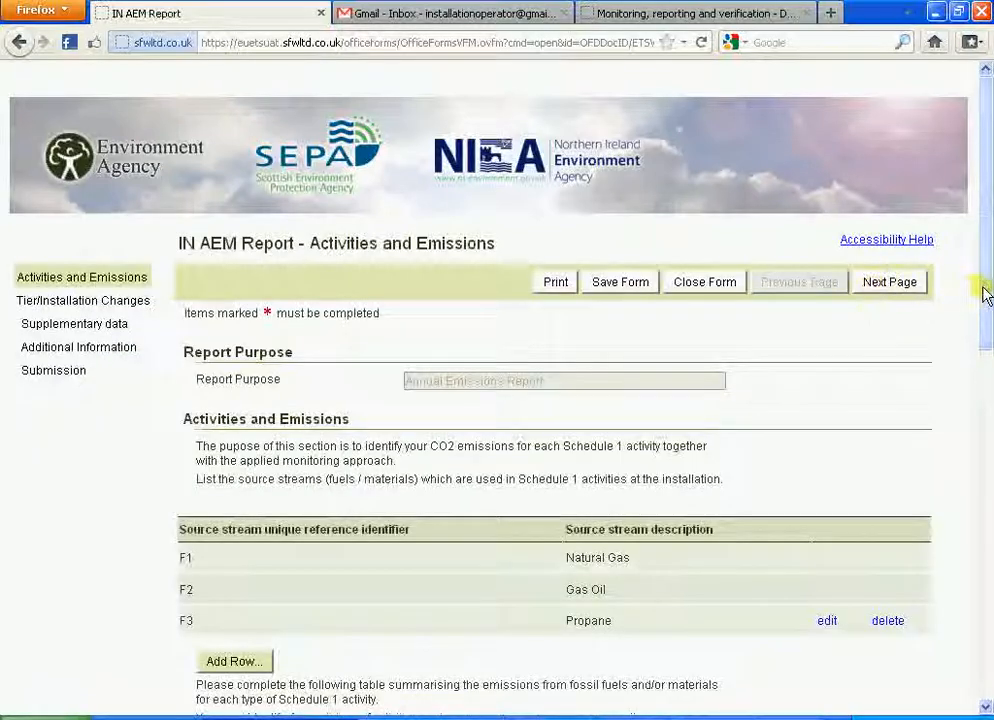
Step: Open the S1 F2 emissions row for editing and declare that its source stream is not natural gas
drag(985, 308, 987, 450)
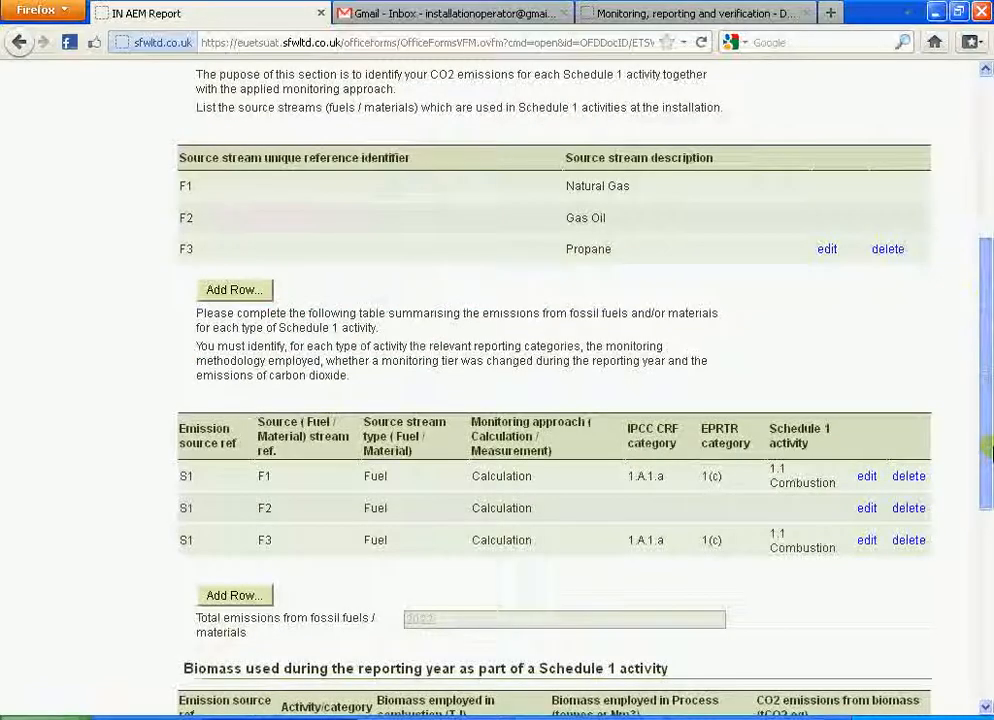
click(866, 508)
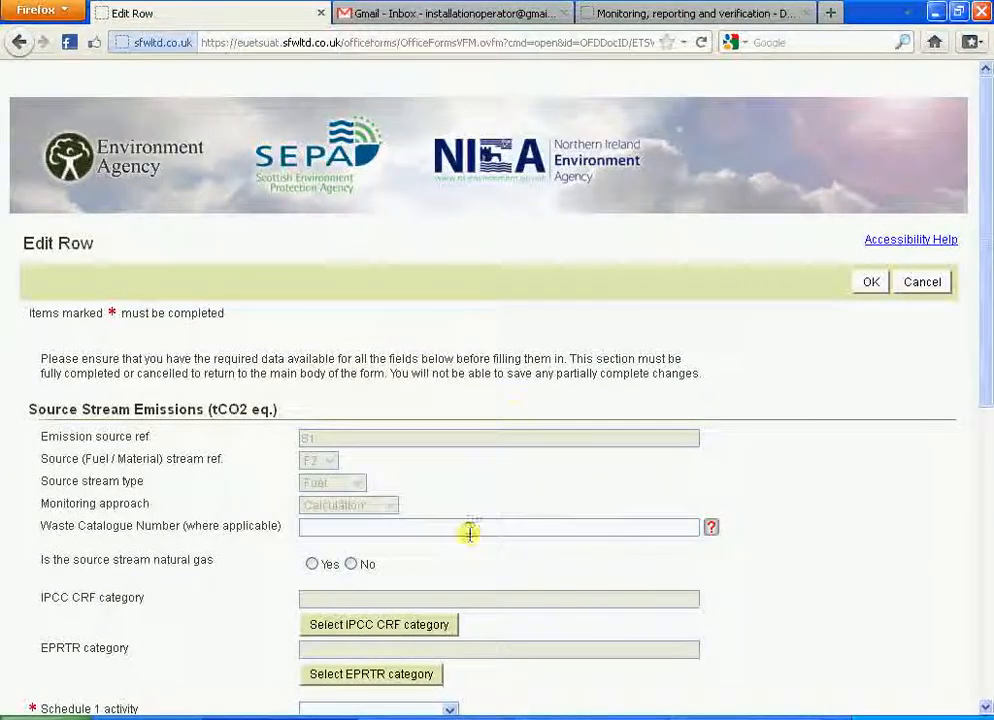
drag(983, 322, 987, 441)
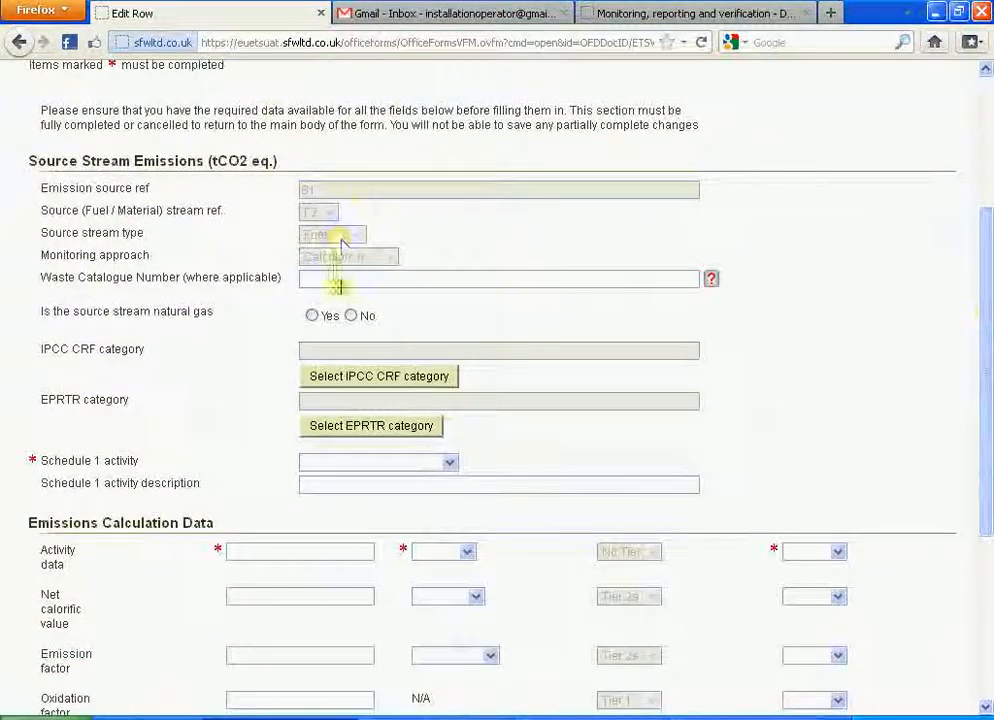
click(351, 316)
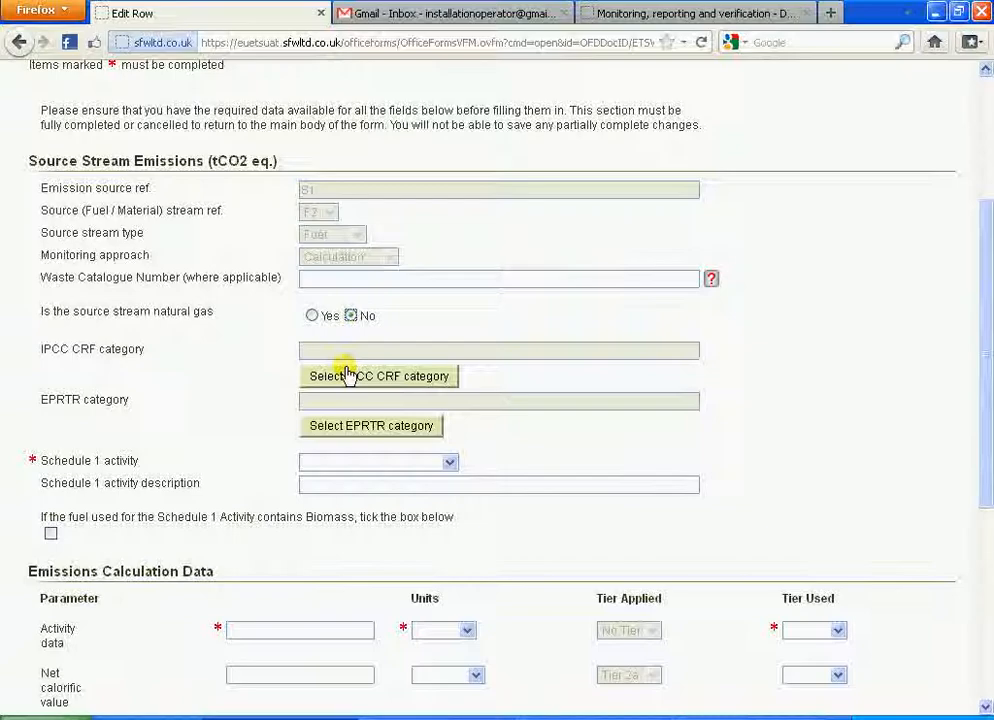
Step: Set the F2 row's Schedule 1 activity to 1.1 Combustion
click(449, 462)
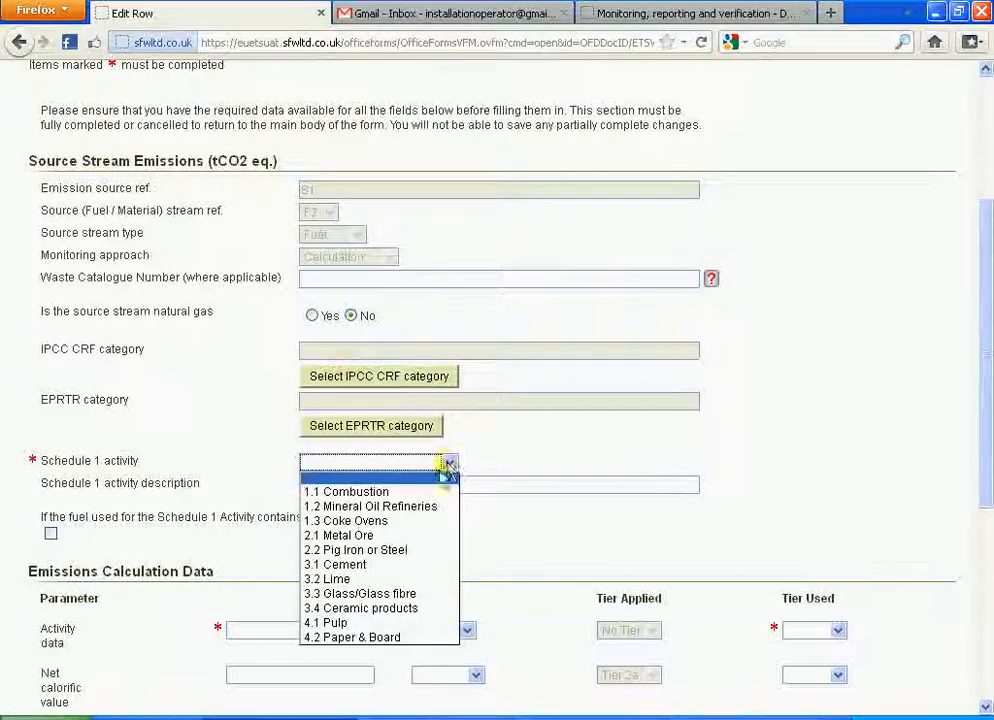
click(433, 490)
click(429, 485)
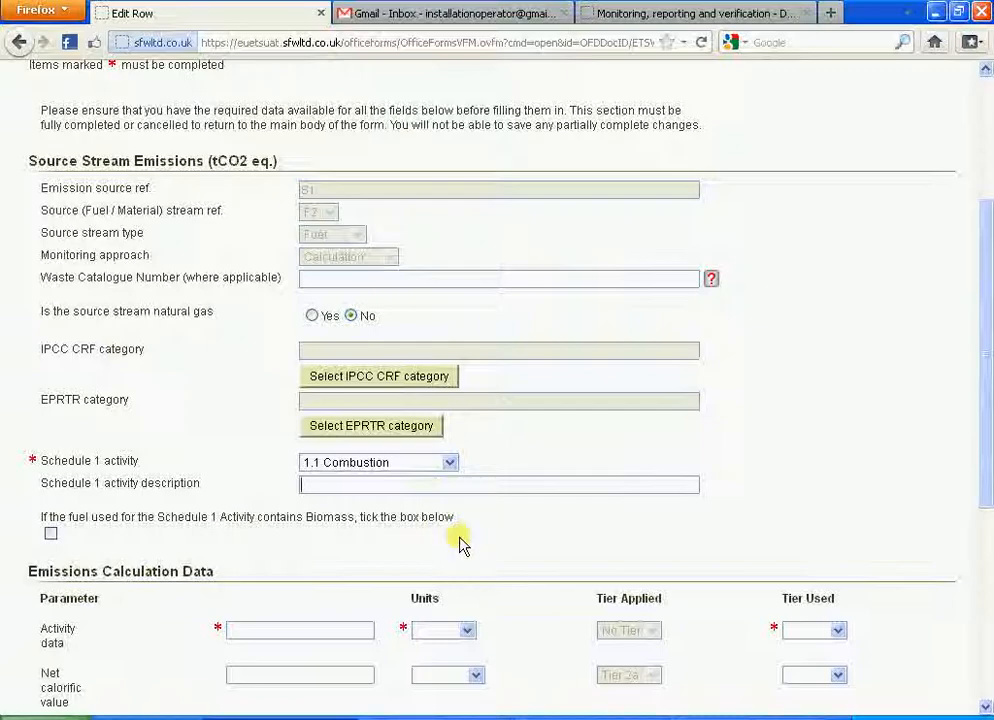
Step: Switch to the carbon emission factors workbook in Excel and copy the net calorific value of Gas Oil under 1A1b Petroleum Refining
drag(988, 387, 988, 496)
click(645, 718)
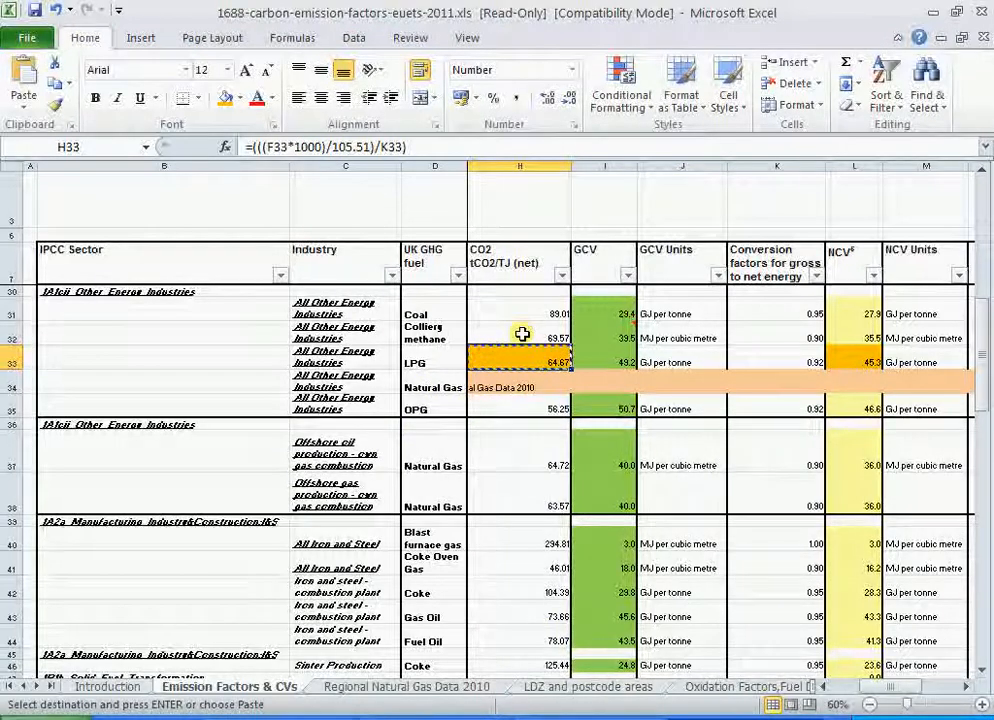
key(Up)
key(Up)
key(Up)
key(Up)
key(Up)
key(Up)
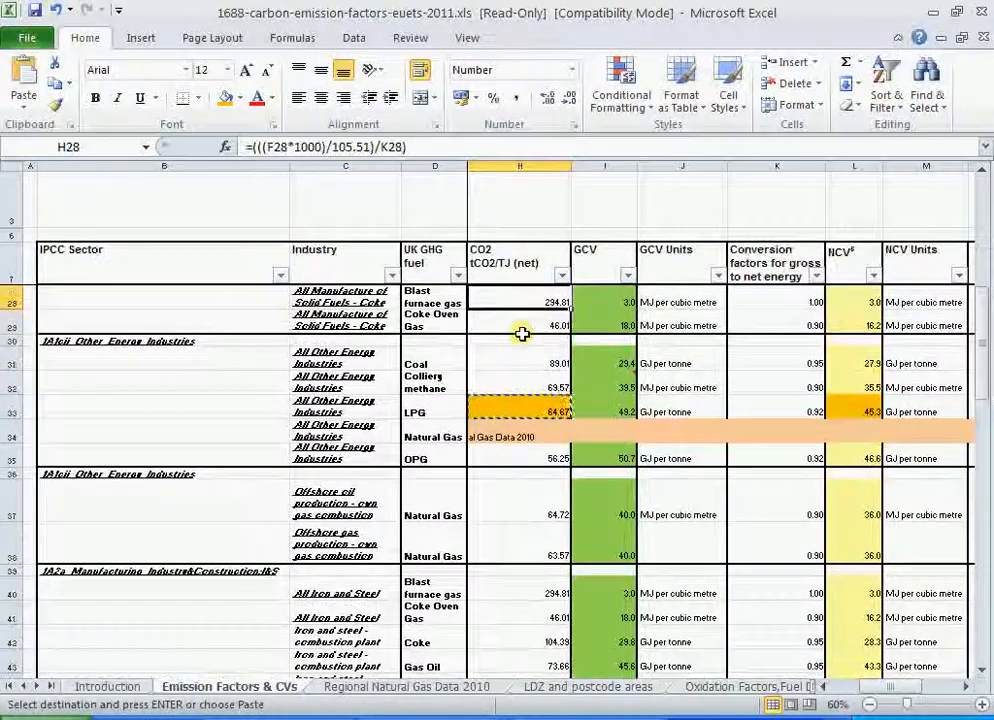
key(Up)
key(Up)
key(Up)
key(Up)
key(Up)
key(Up)
key(Up)
key(Up)
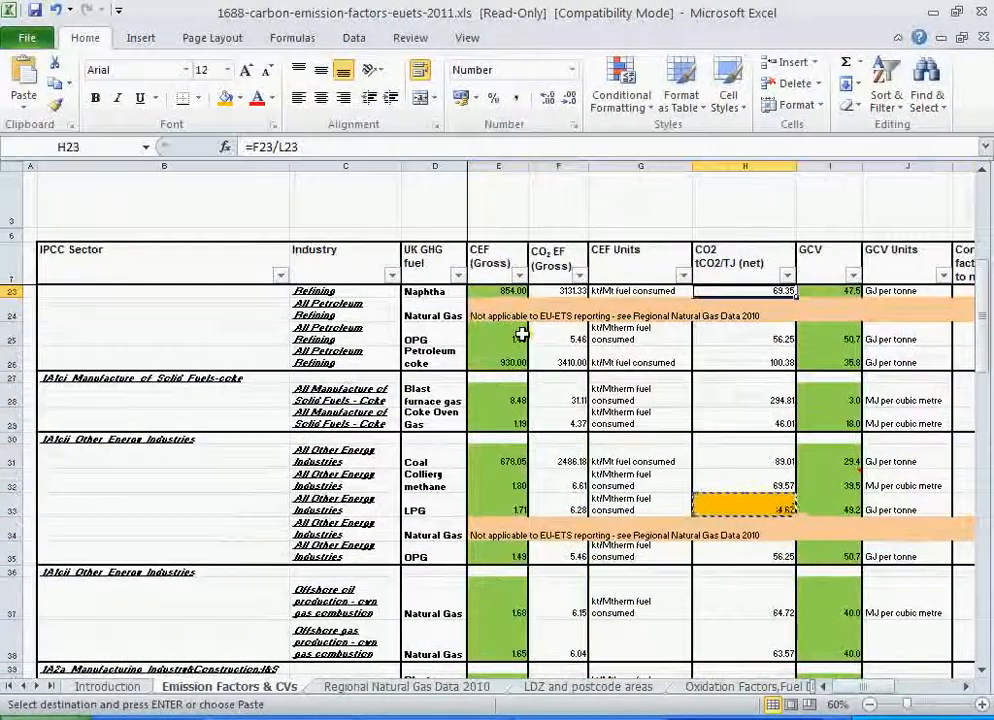
key(Down)
key(Down)
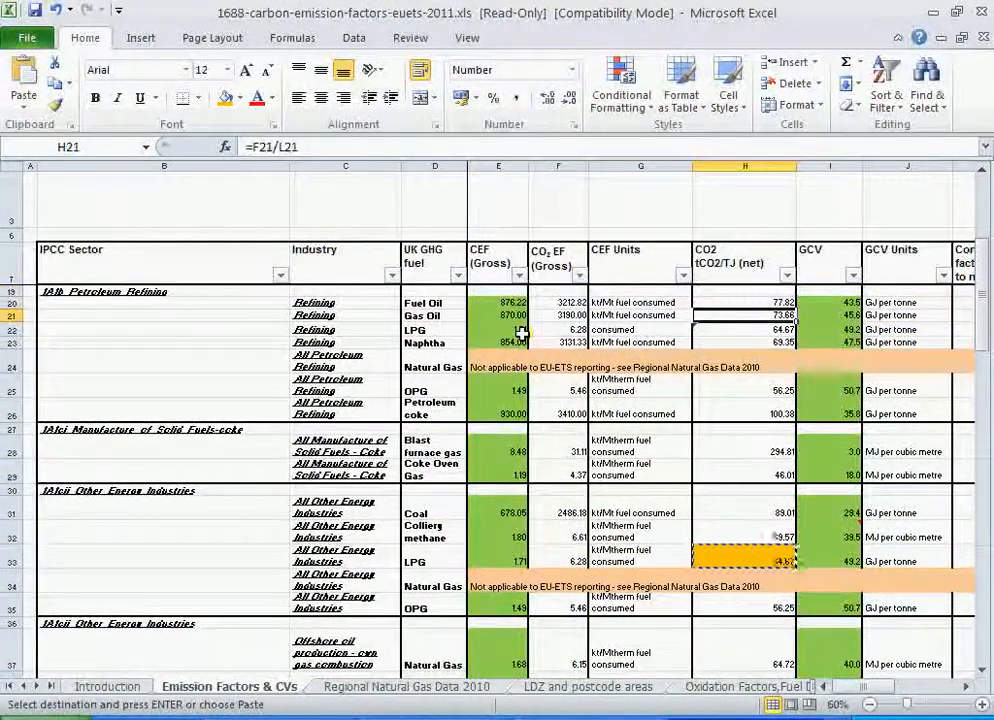
key(Down)
key(Right)
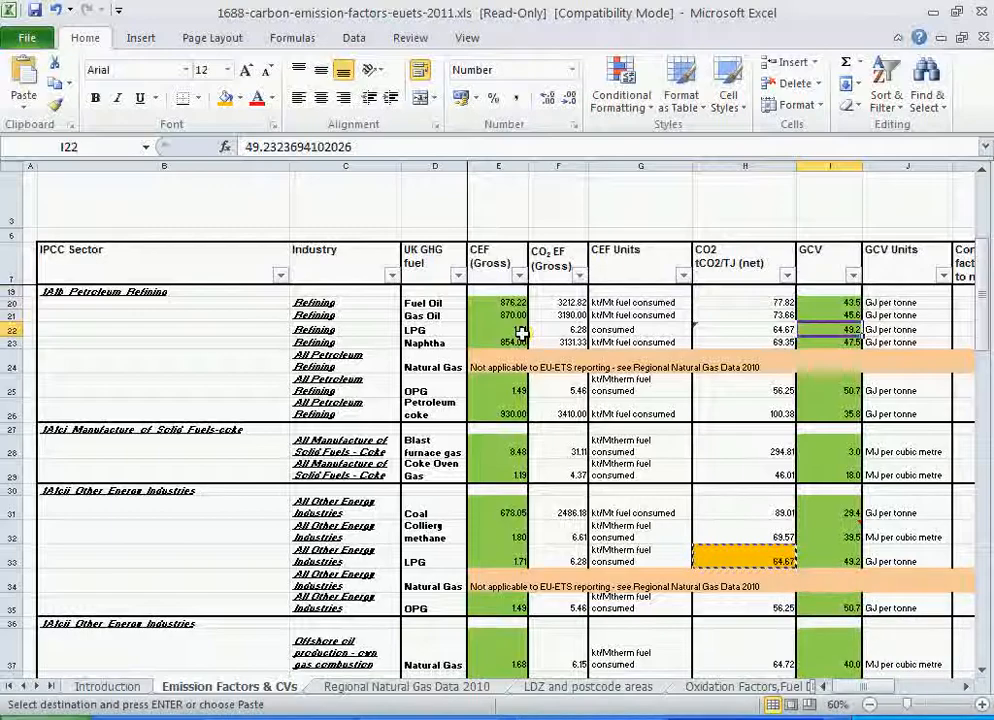
key(Right)
key(Right)
key(Right)
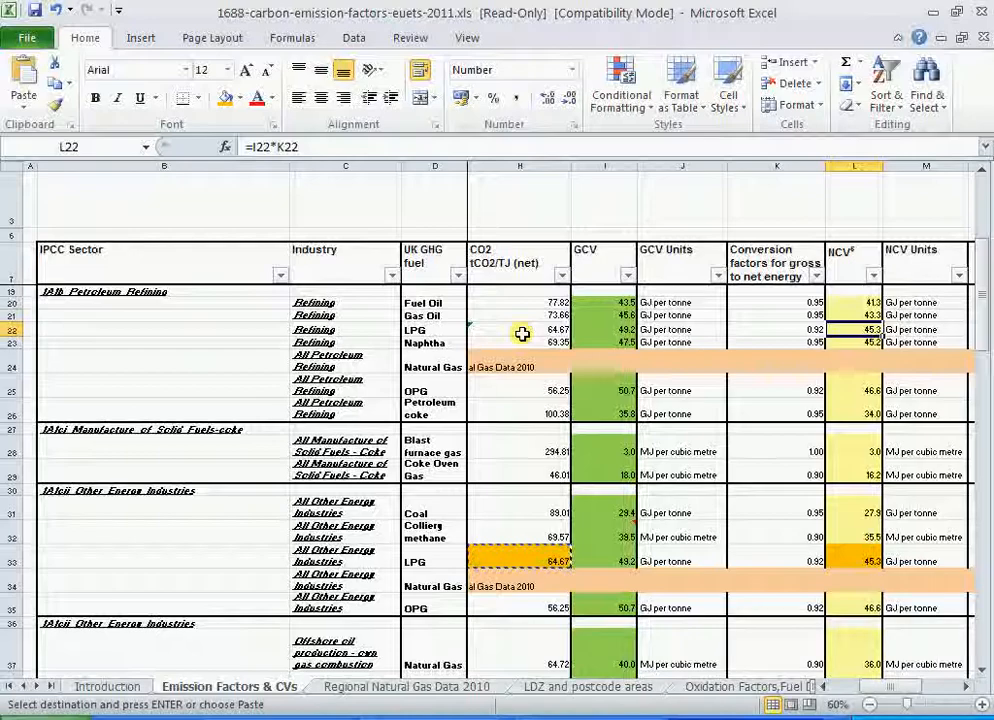
key(ctrl+c)
key(Up)
key(ctrl+c)
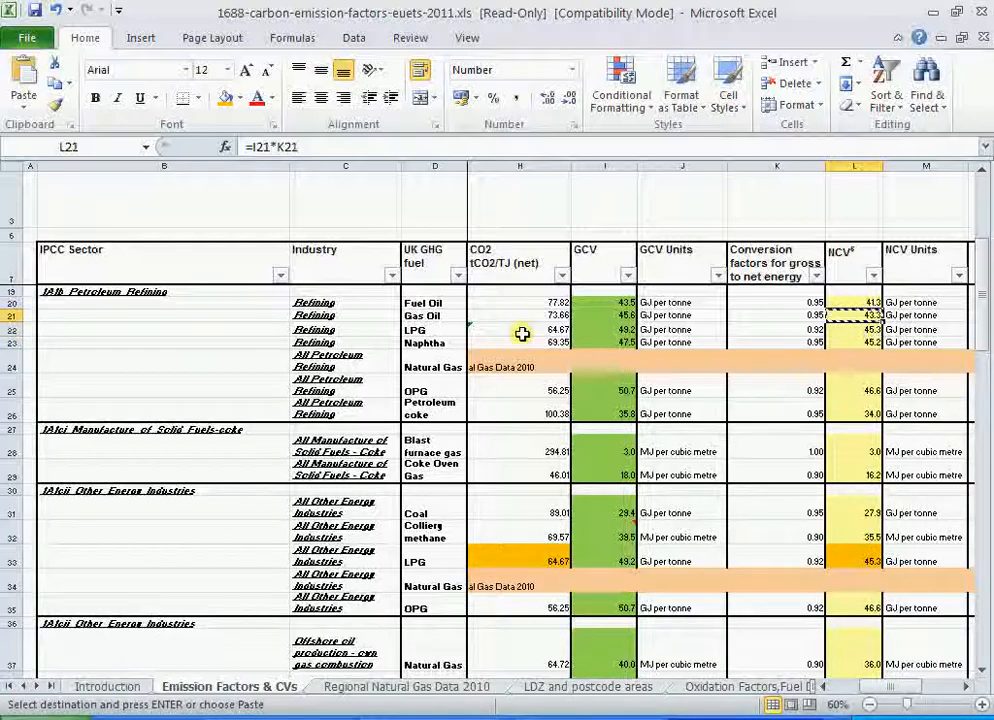
Step: Switch back to the Edit Row form in Firefox and set the net calorific value to 0.0433 TJ/Tonne
key(alt+Tab)
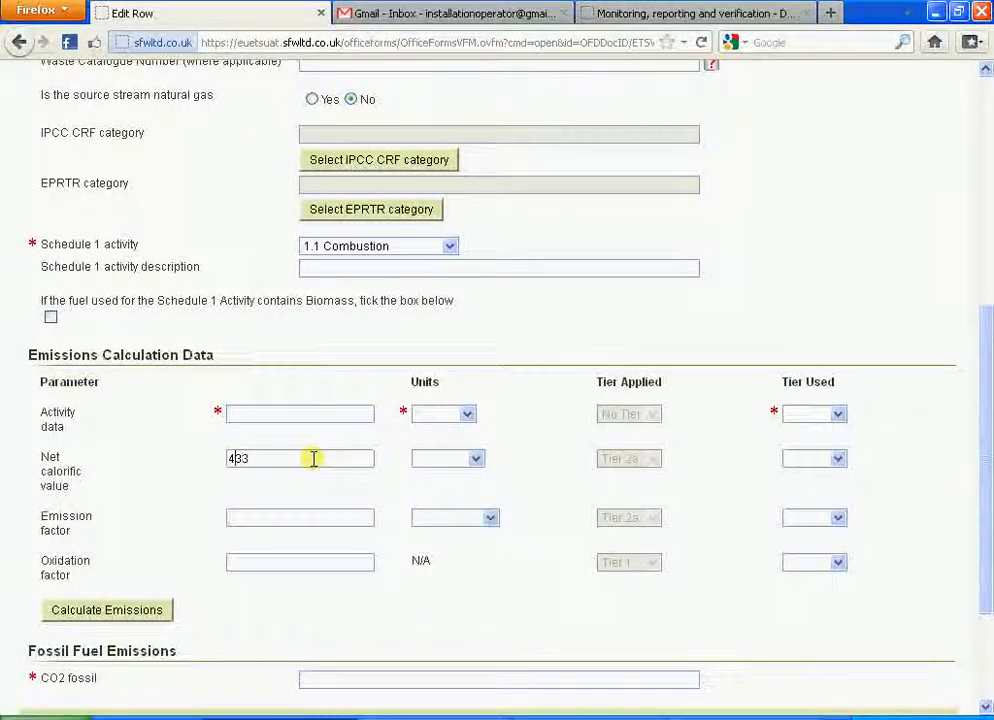
text(0.)
click(476, 458)
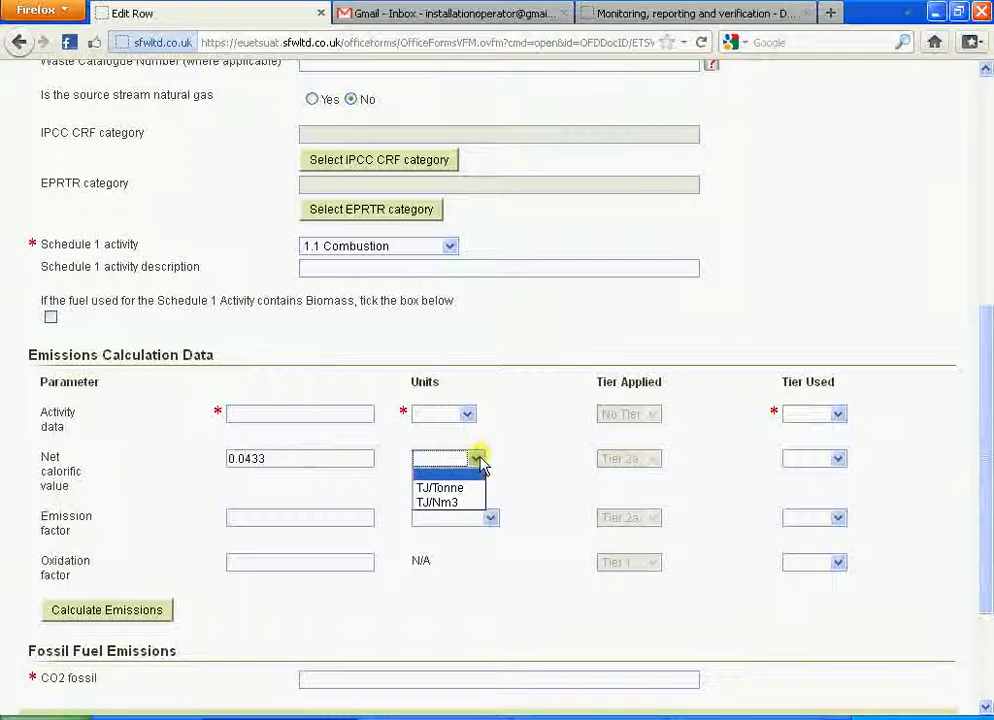
click(472, 489)
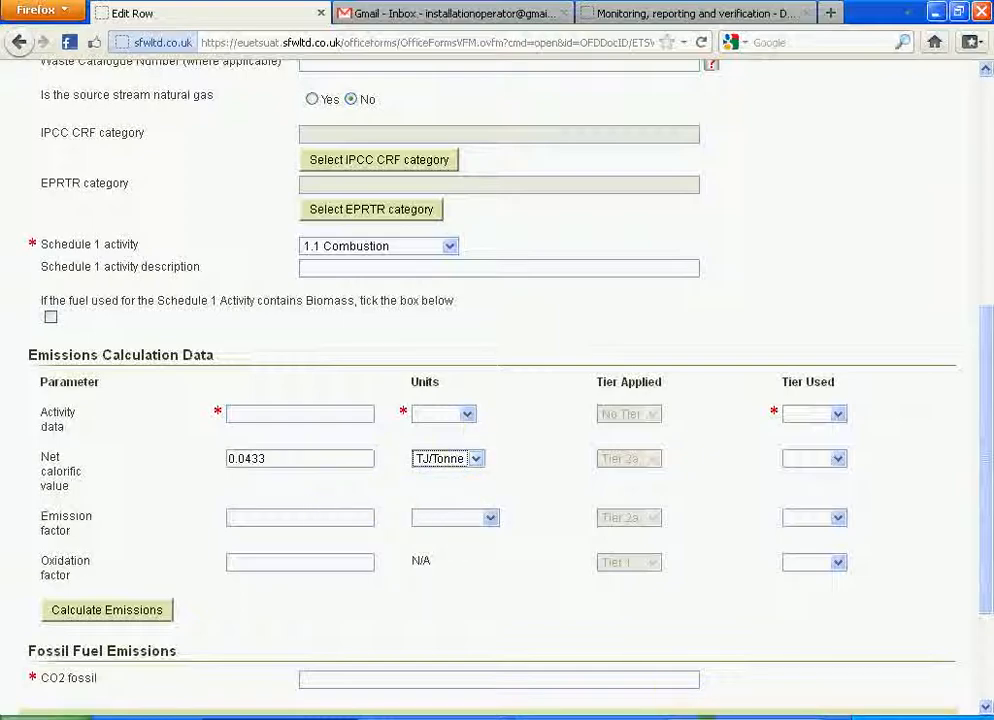
Step: Copy the Petroleum Refining Gas Oil net CO2 factor from the Excel workbook and enter it as emission factor 73.66 tCO2/TJ in the Firefox form
click(710, 718)
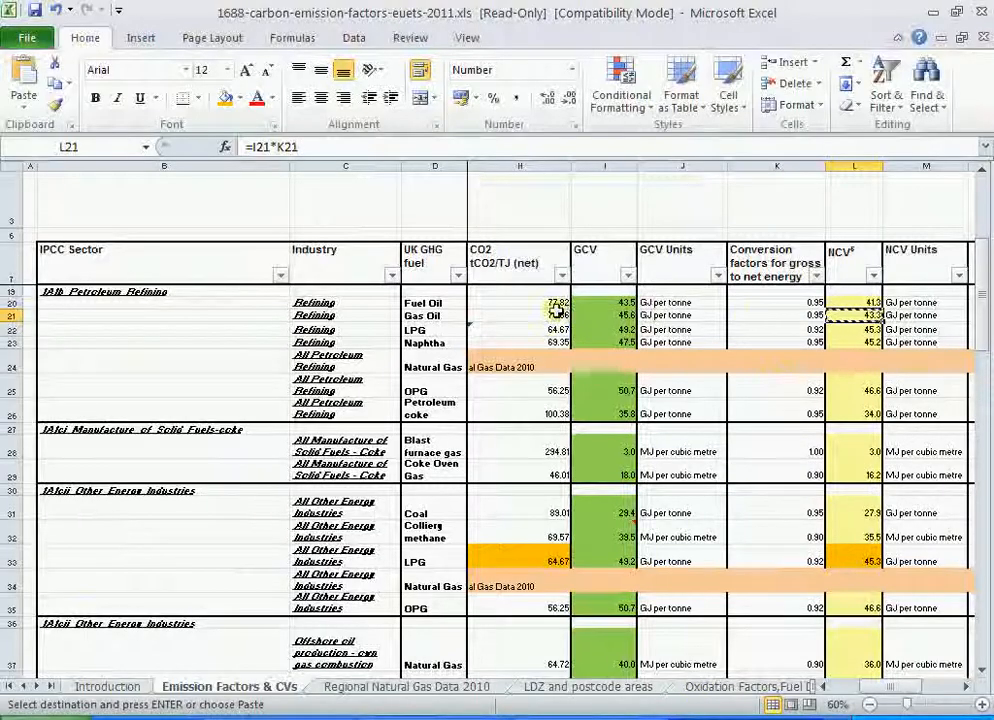
click(553, 314)
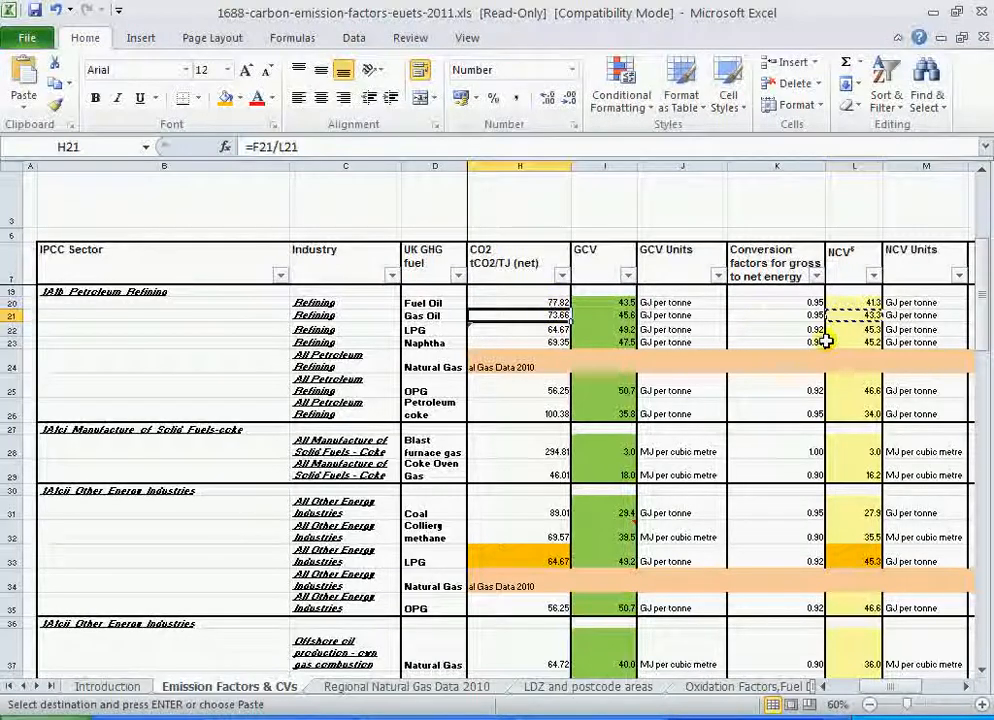
key(ctrl+c)
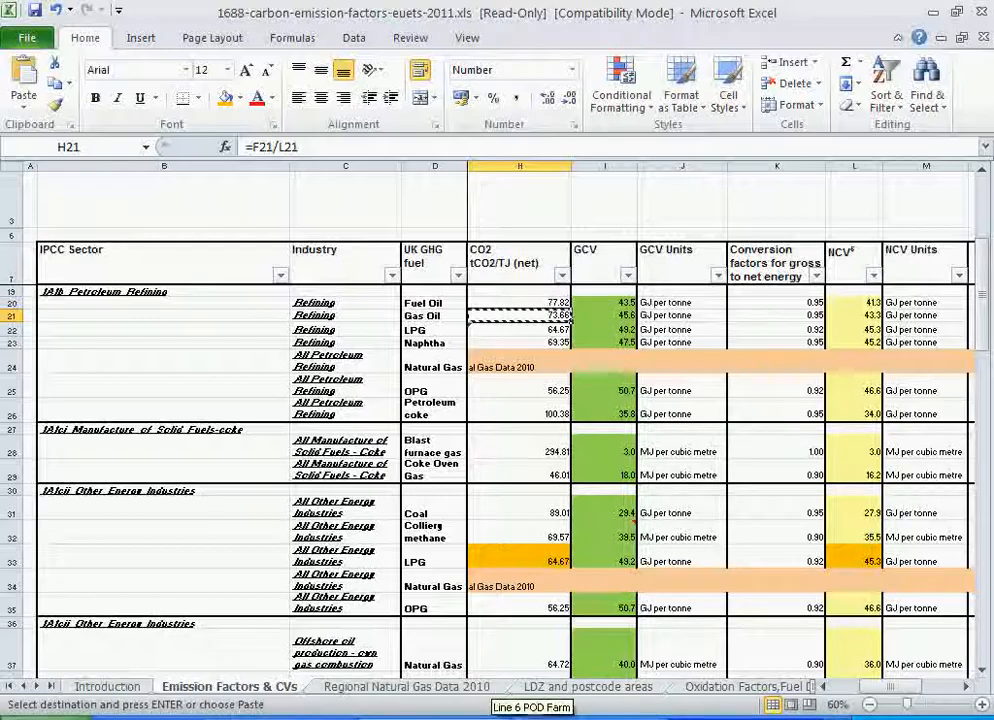
click(388, 716)
click(280, 517)
key(ctrl+v)
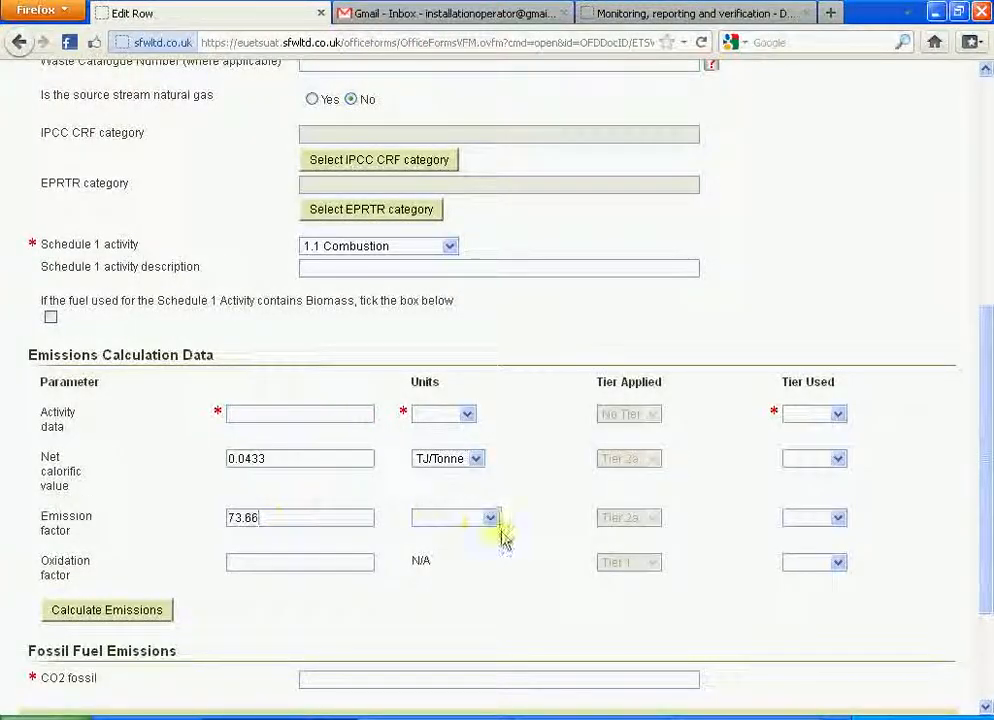
click(490, 517)
click(455, 547)
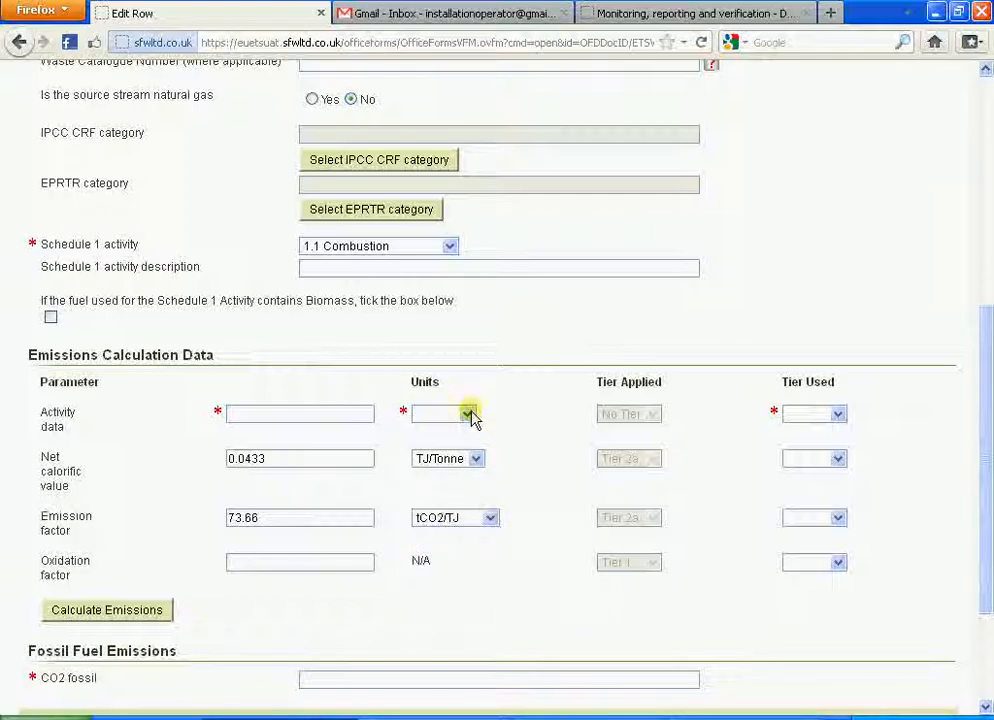
Step: Set the activity data to 10 Tonnes with No Tier as the tier used
click(467, 413)
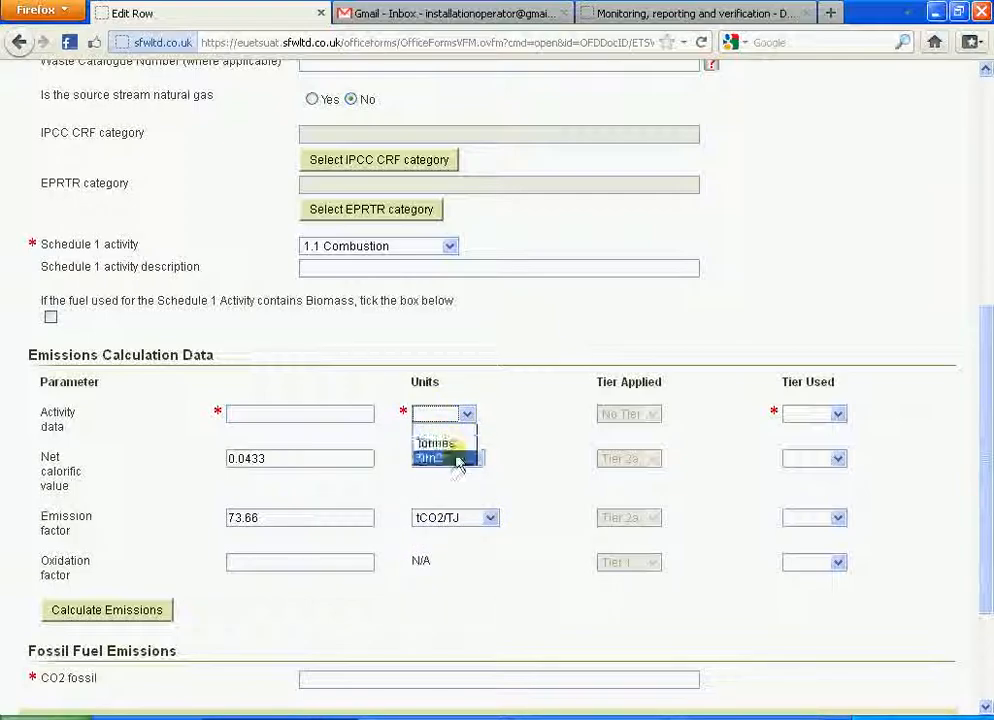
click(452, 443)
click(290, 417)
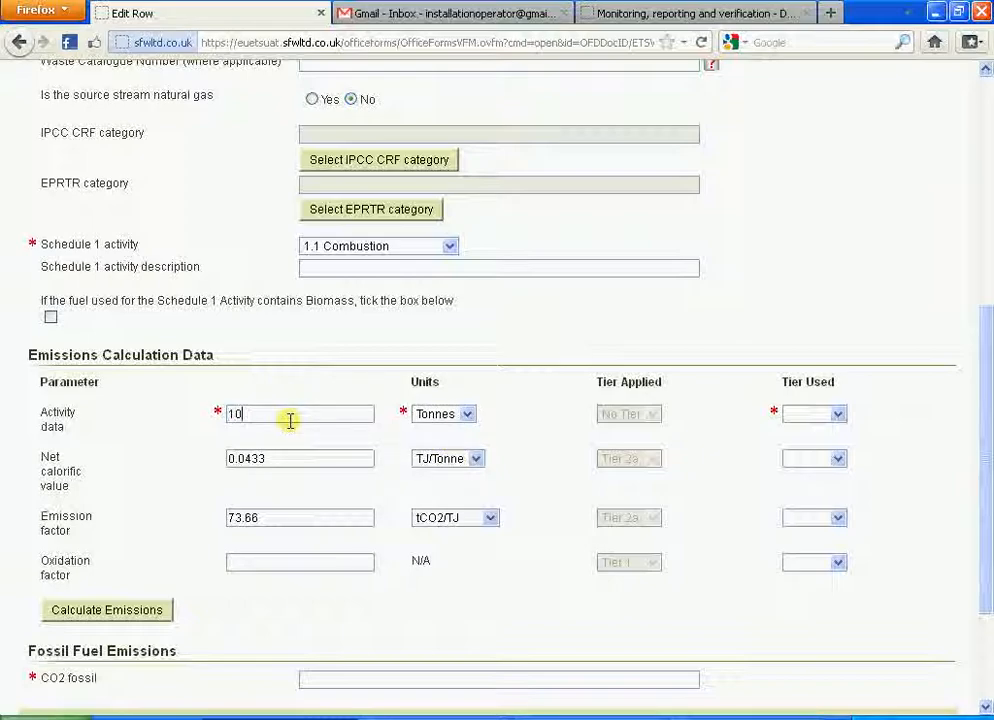
click(840, 414)
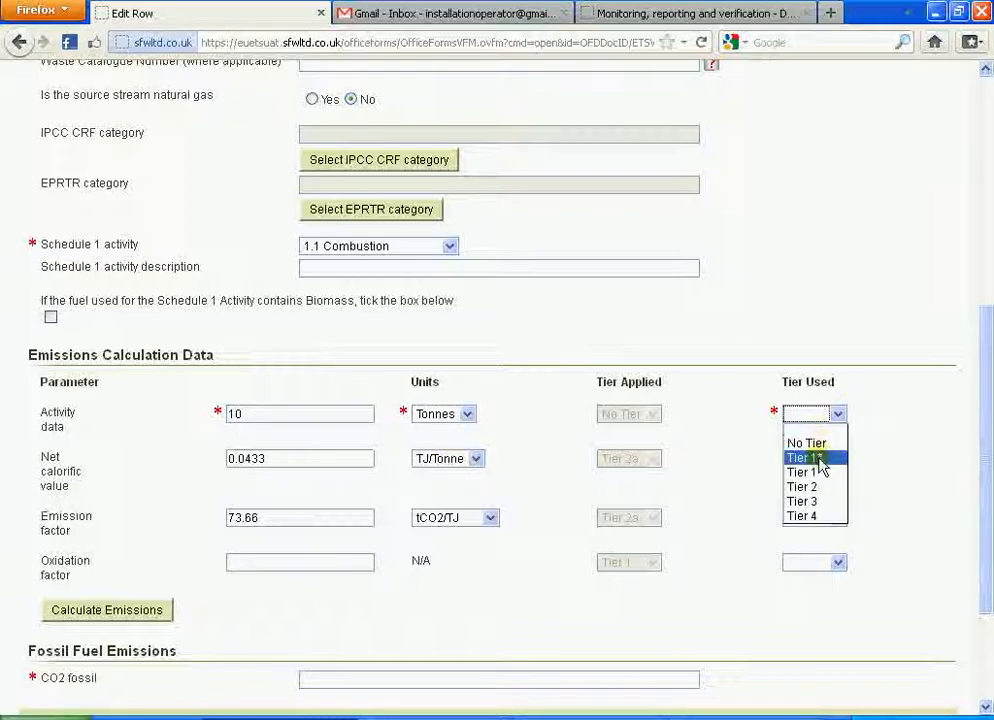
click(816, 443)
Step: Set the tier used to Tier 2a for net calorific value and emission factor, and Tier 1 for oxidation factor
click(838, 459)
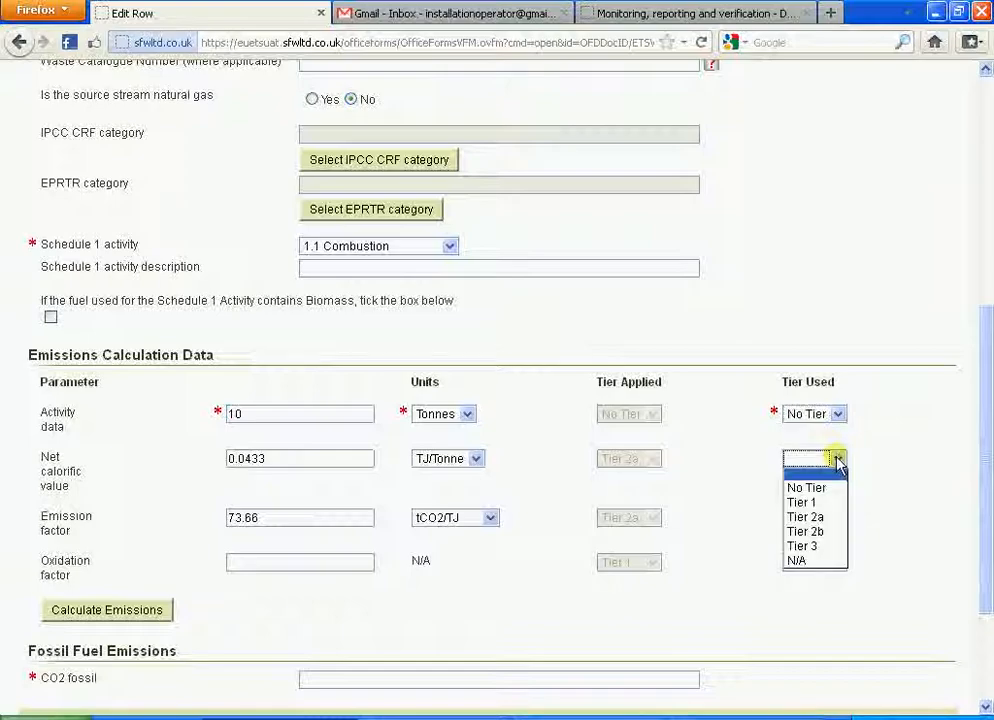
click(818, 517)
click(836, 518)
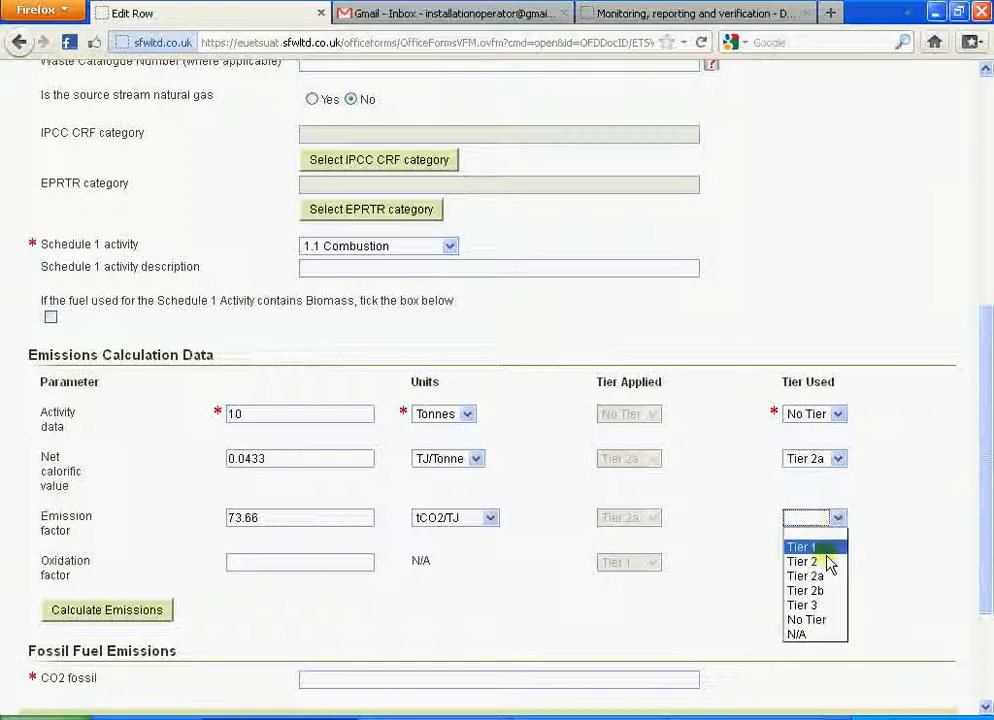
click(818, 576)
click(837, 562)
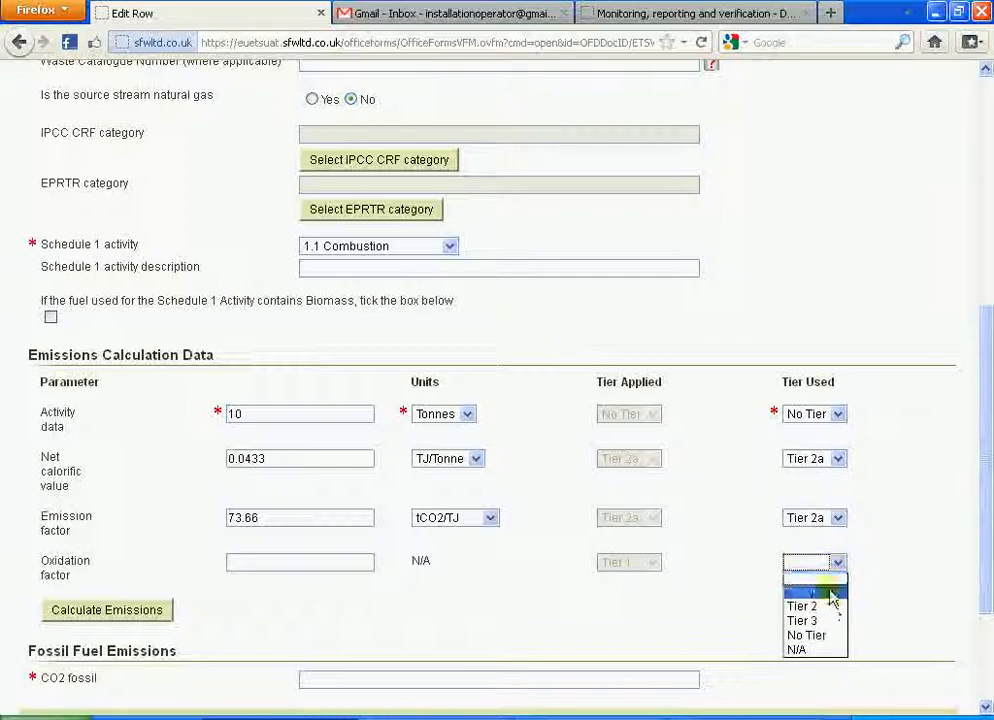
click(830, 594)
Step: Enter an oxidation factor of 1 and calculate the row's fossil CO2 emissions
click(314, 563)
text(1)
click(113, 612)
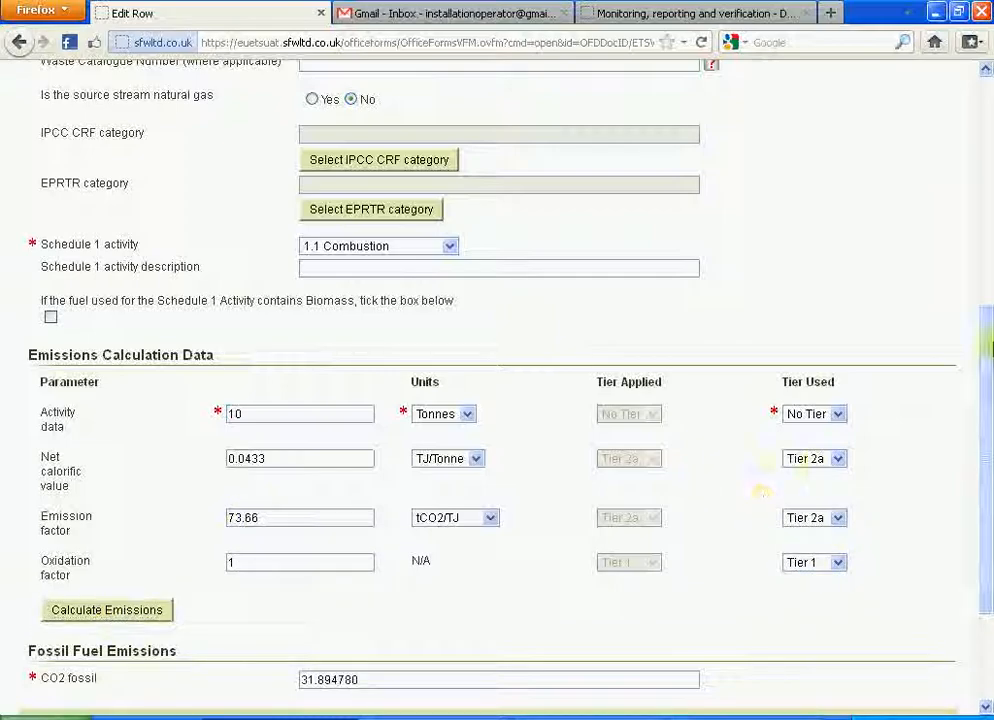
Step: Start selecting the row's IPCC CRF category with sector 1. Energy and sub sector A. Fuel combustion activities (Sectoral approach)
click(989, 298)
drag(989, 331, 921, 477)
click(405, 308)
click(442, 378)
click(410, 408)
click(421, 412)
click(408, 442)
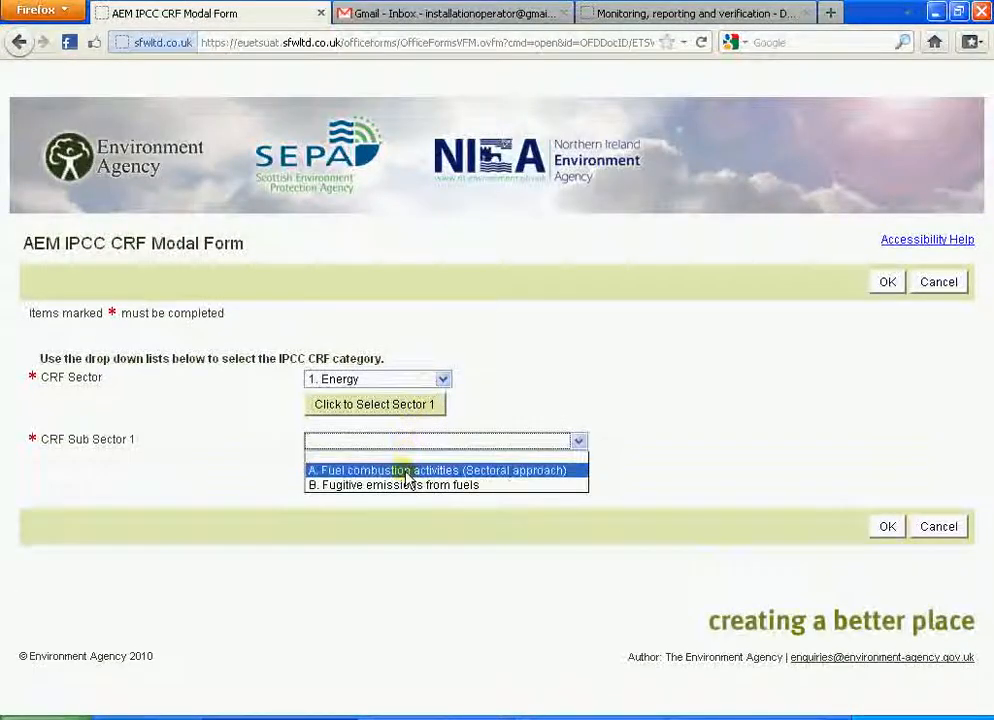
click(408, 470)
Step: Complete the IPCC CRF category with 1. Energy industries and a. Public electricity and heat production, and confirm it
click(400, 468)
click(395, 503)
click(393, 533)
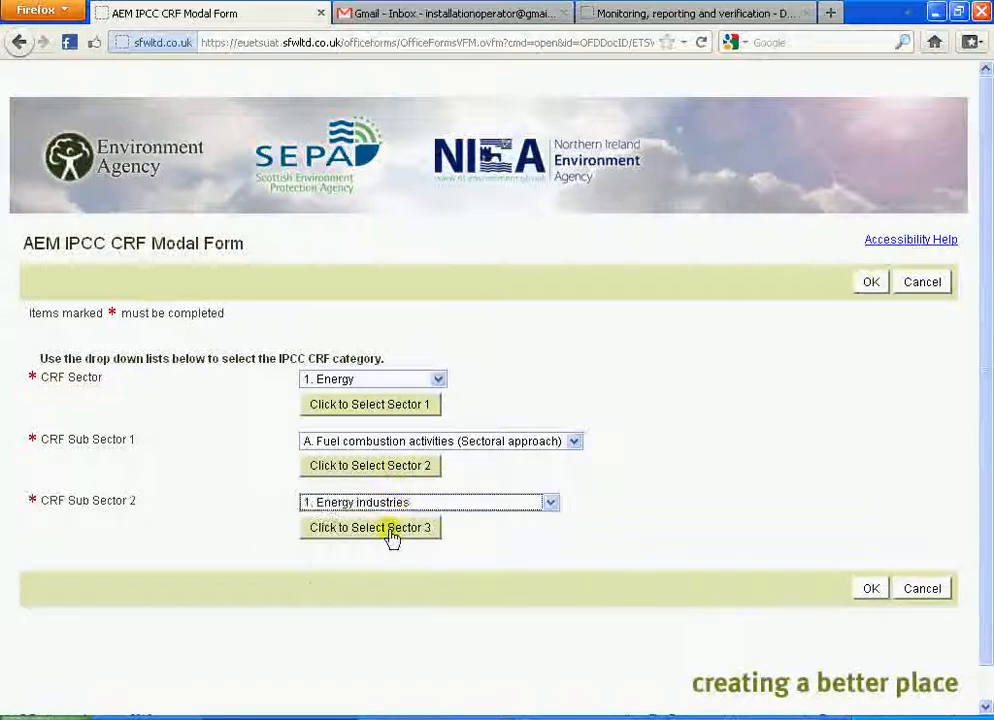
click(393, 533)
click(388, 566)
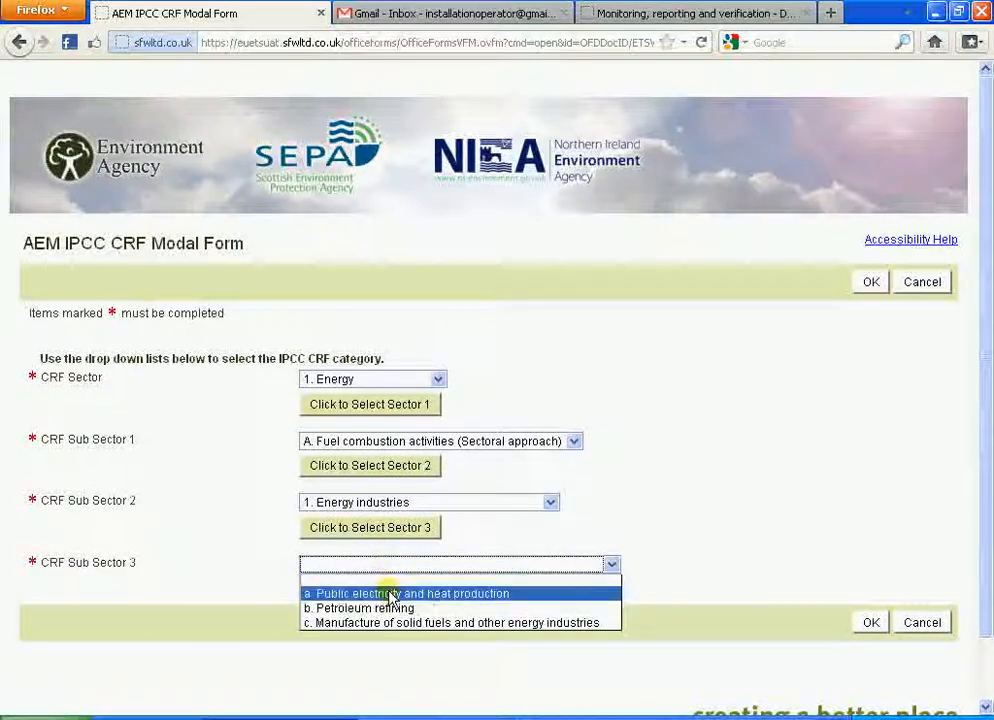
click(390, 594)
click(866, 650)
Step: Assign EPRTR category 1. Energy sector, (c) Thermal power stations and other combustion installations, and confirm the completed gas oil row
click(987, 447)
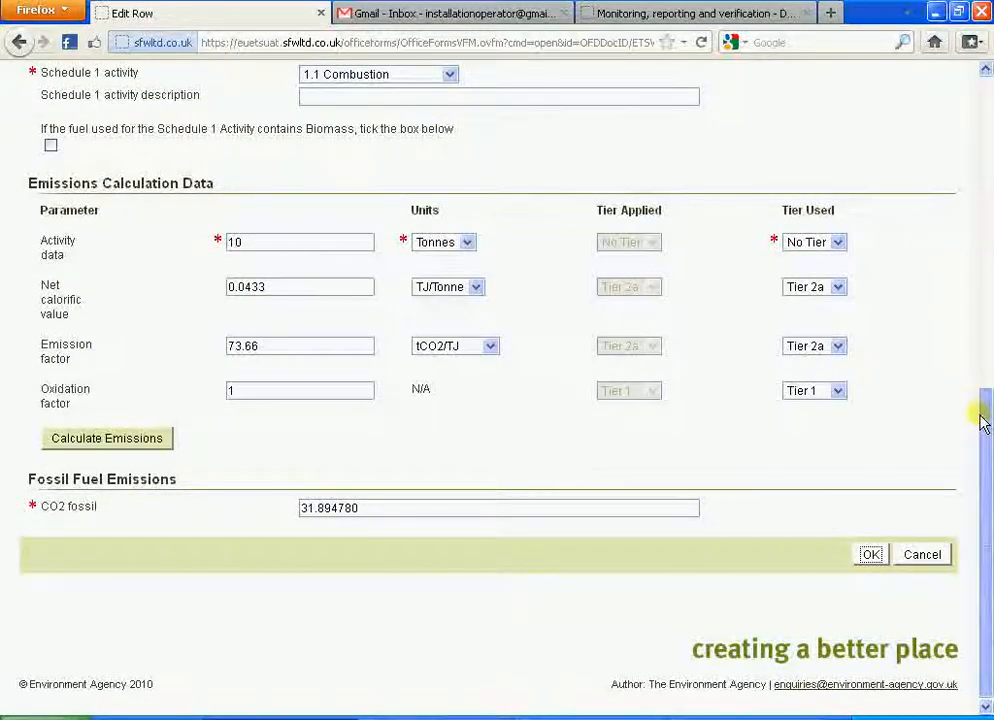
scroll(501, 195, up, 3)
click(400, 237)
click(328, 391)
click(316, 422)
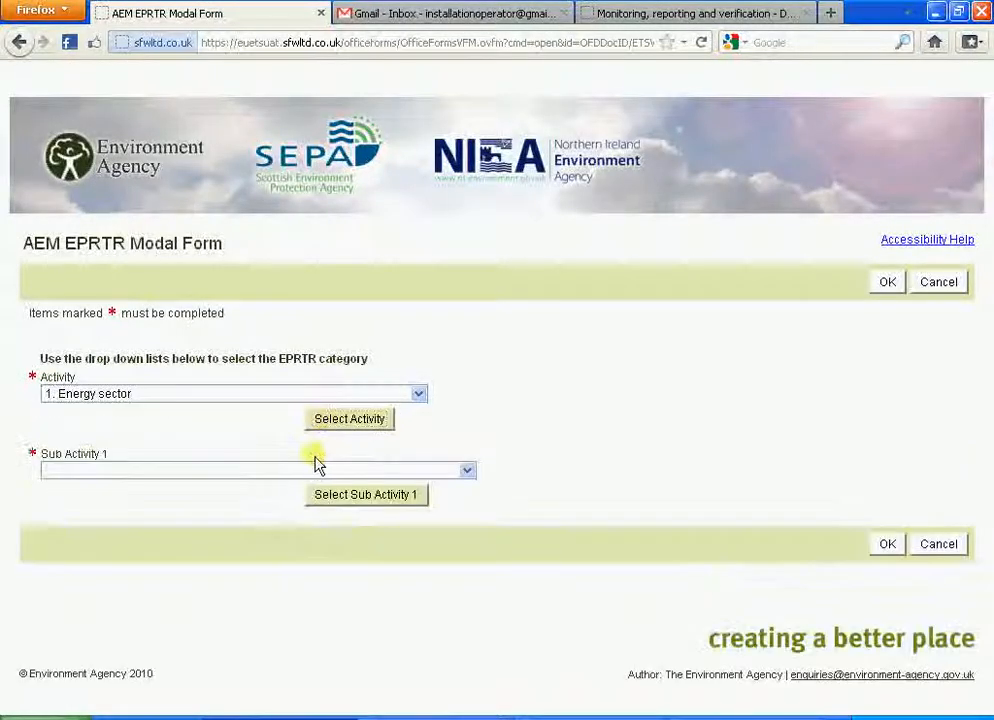
click(317, 468)
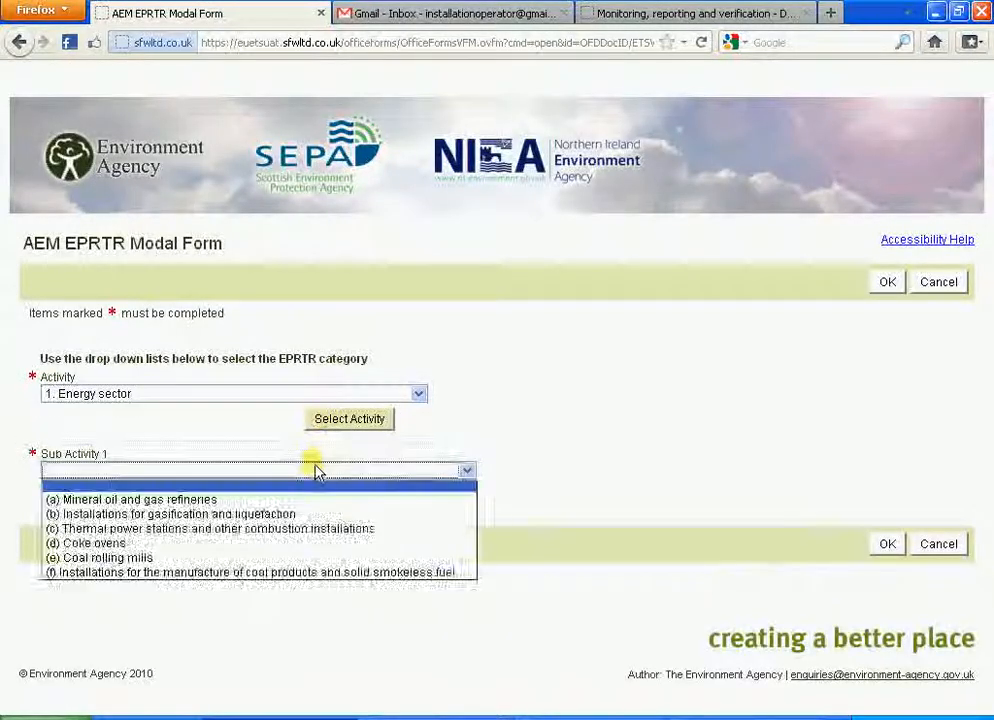
click(300, 532)
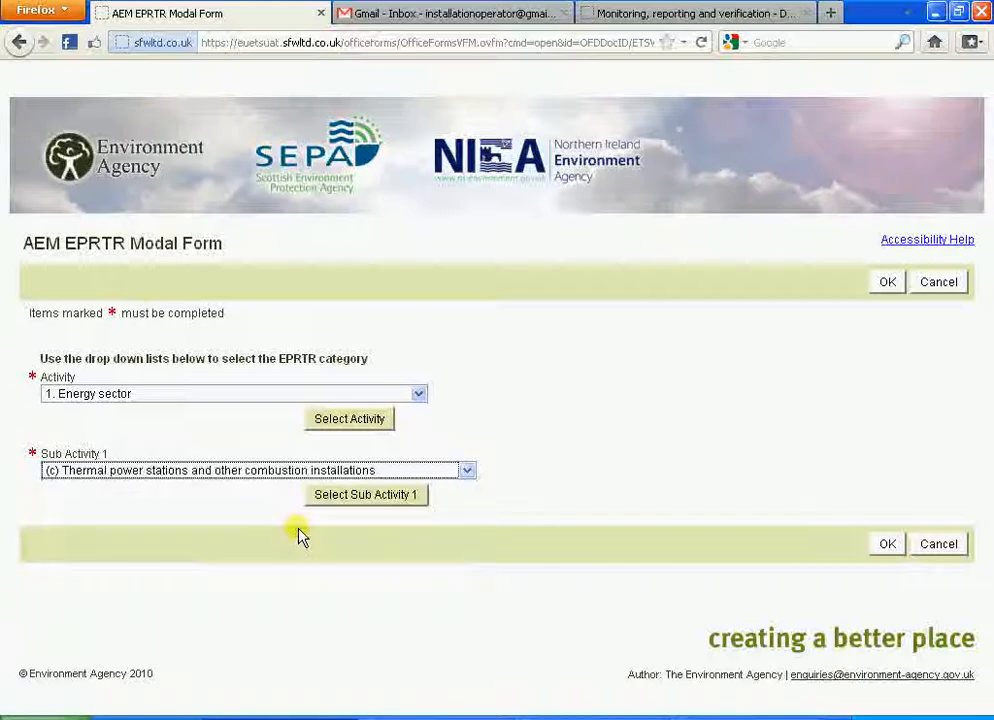
click(887, 546)
drag(987, 333, 987, 651)
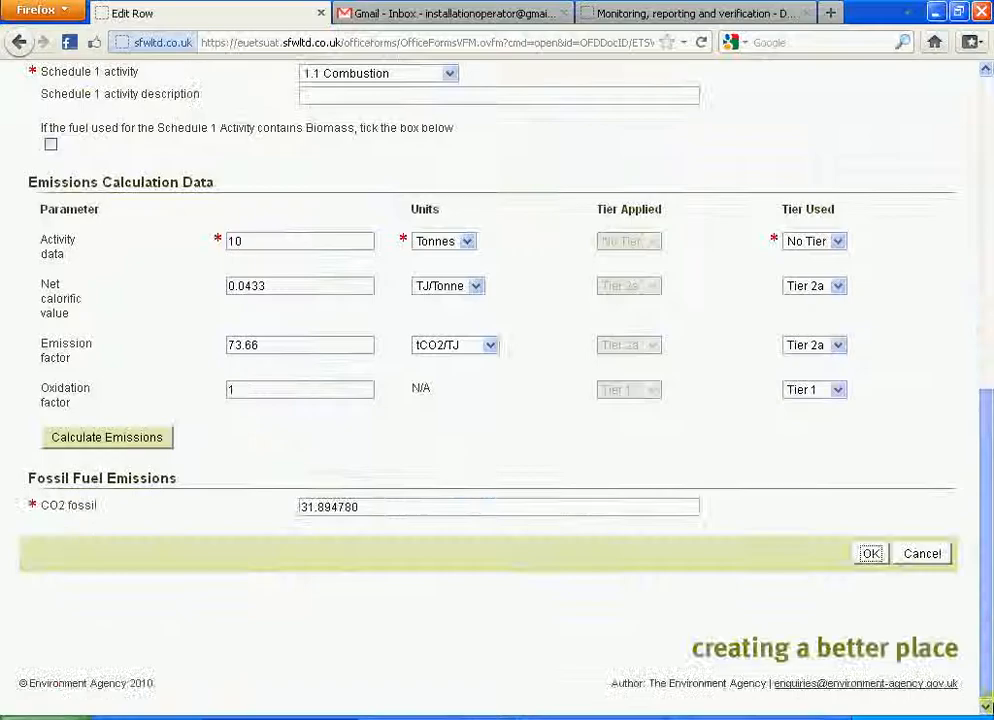
click(872, 556)
Step: Declare that no carbon dioxide was inherent in or transferred out of the installation, and proceed to Tier/Installation Changes
mouse_move(987, 460)
mouse_down()
mouse_move(988, 533)
mouse_move(988, 461)
mouse_up()
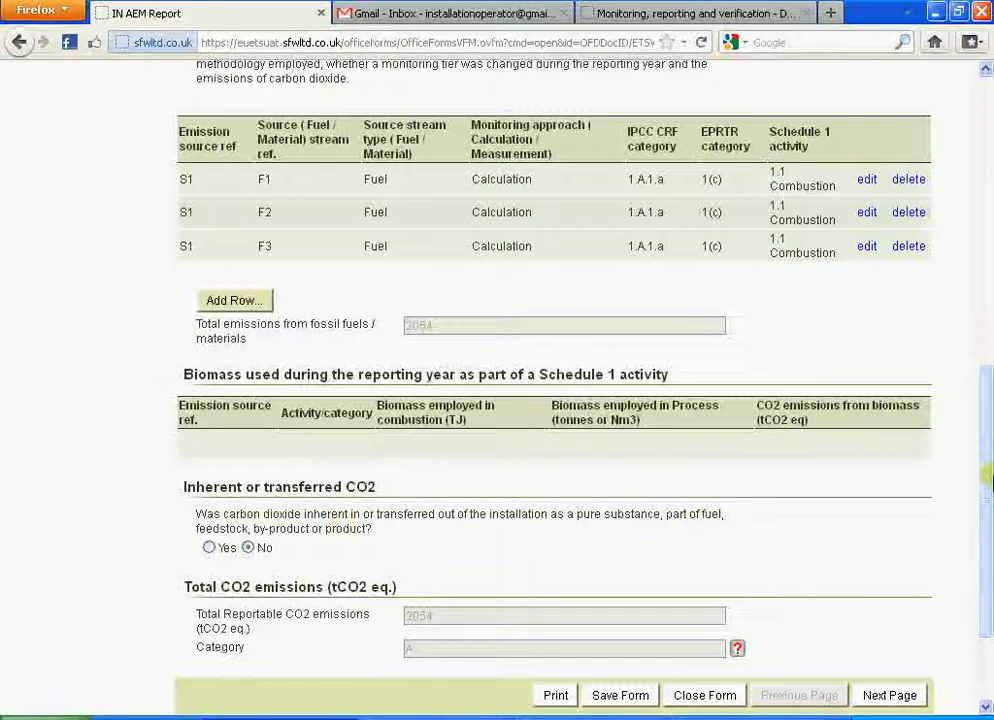
drag(983, 468, 985, 540)
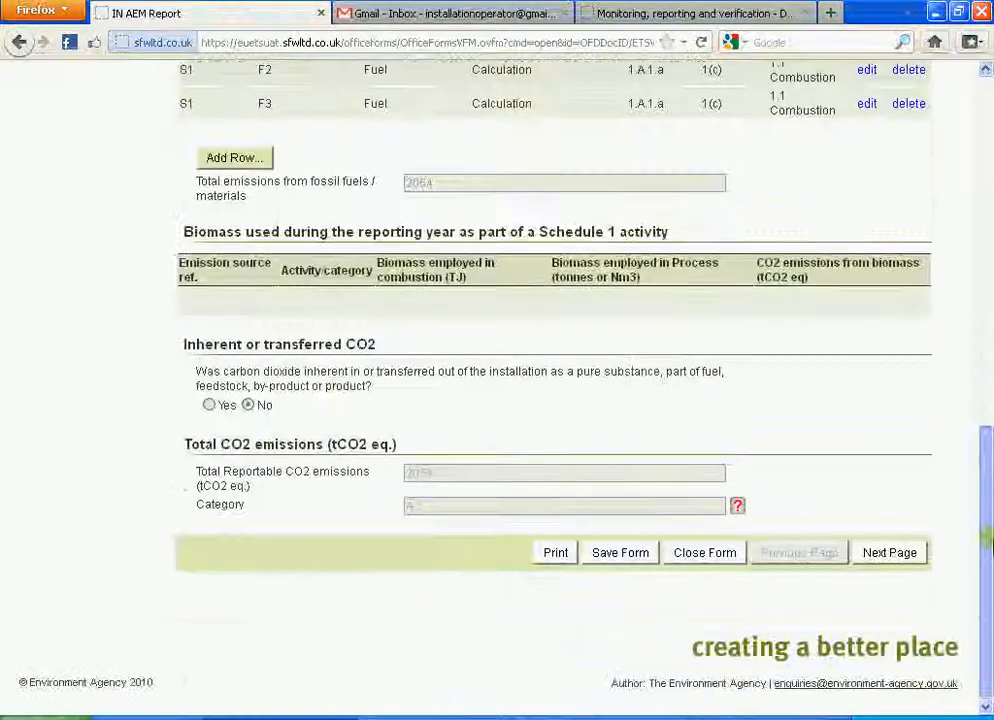
click(223, 410)
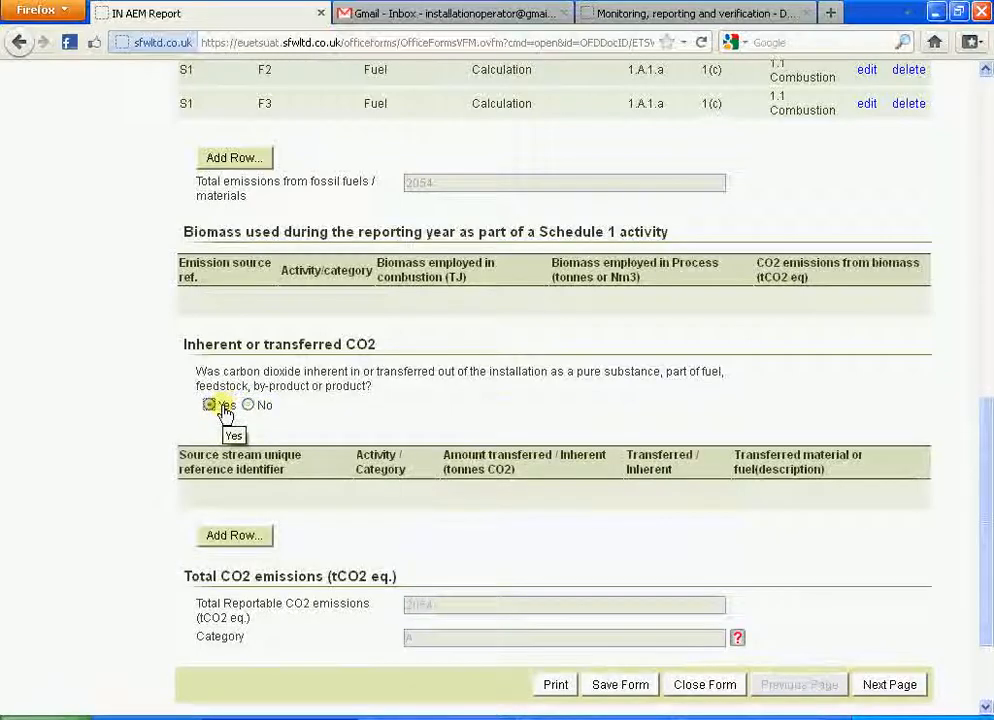
click(247, 405)
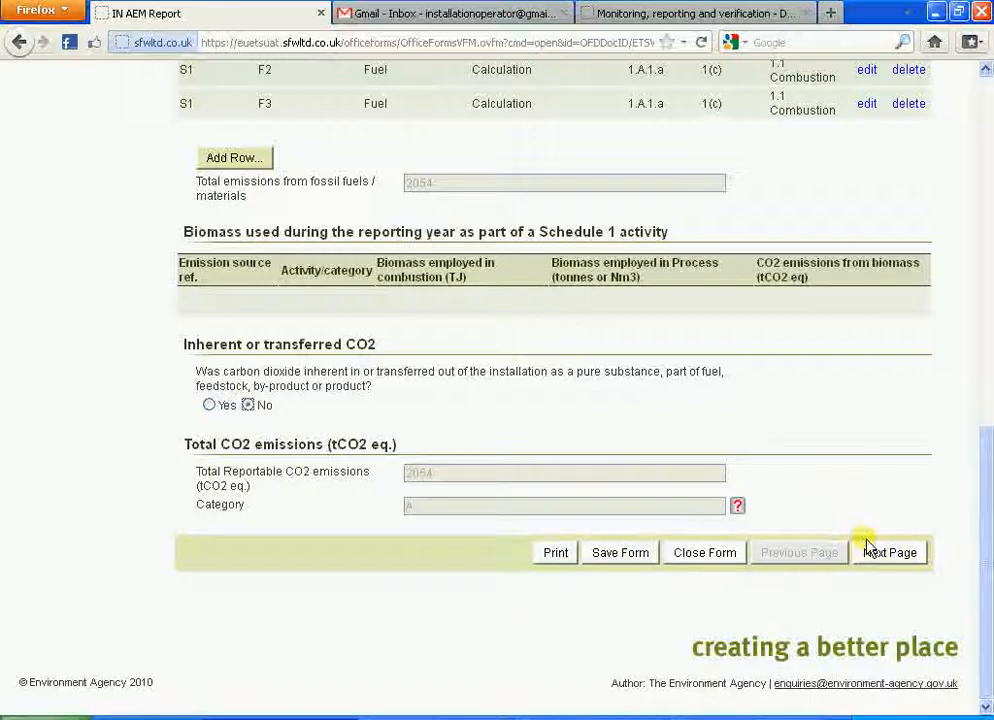
click(885, 560)
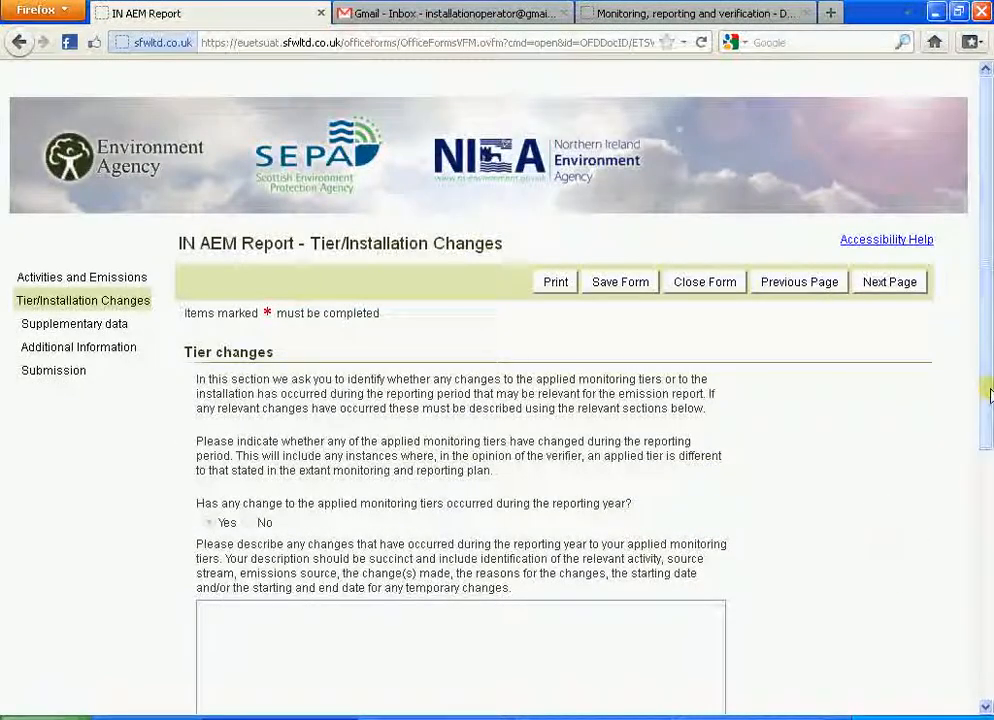
Step: Describe the monitoring tier changes as "Addition of propane as a new fuel part way through reporting period."
drag(988, 400, 987, 527)
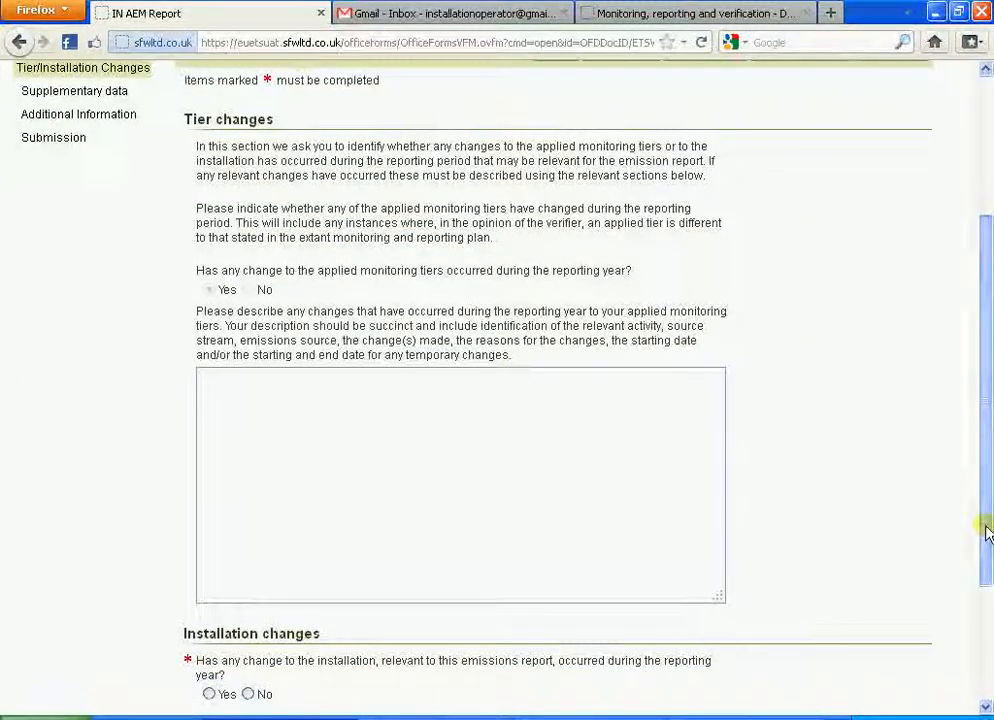
click(472, 458)
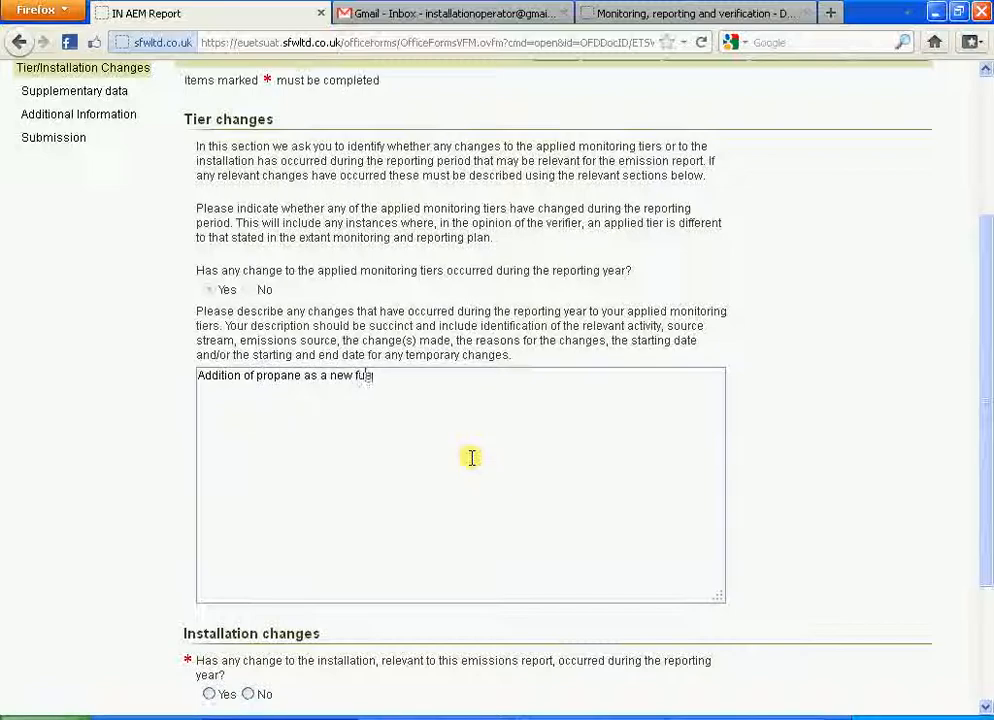
text(y through reporting period.)
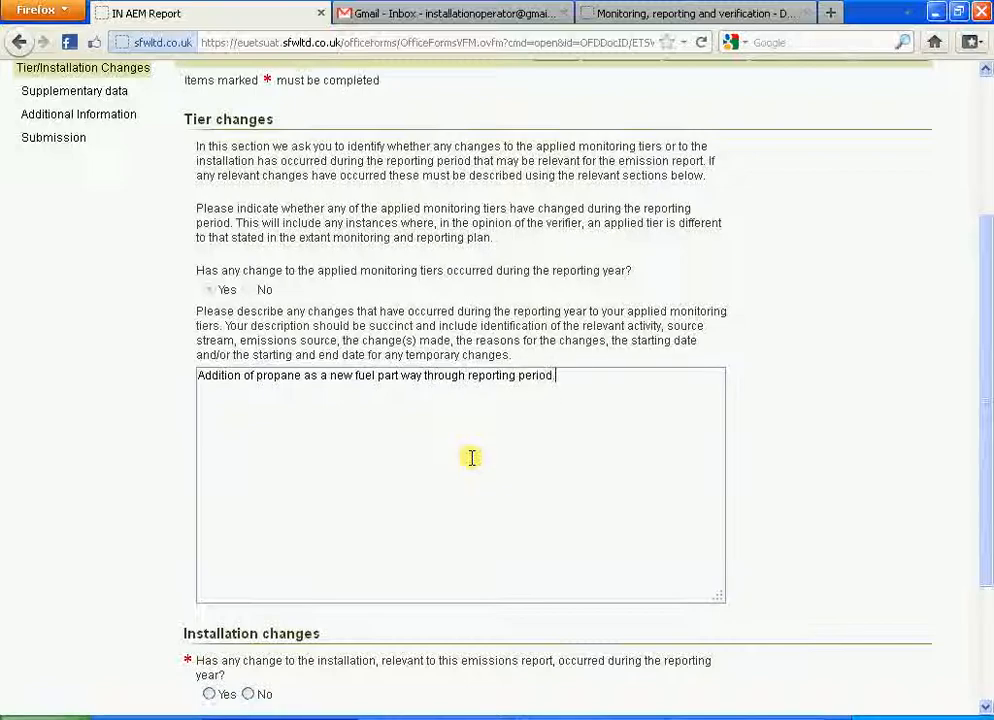
Step: Declare that no relevant installation change occurred during the reporting year, and proceed to the Supplementary data page
scroll(457, 549, down, 5)
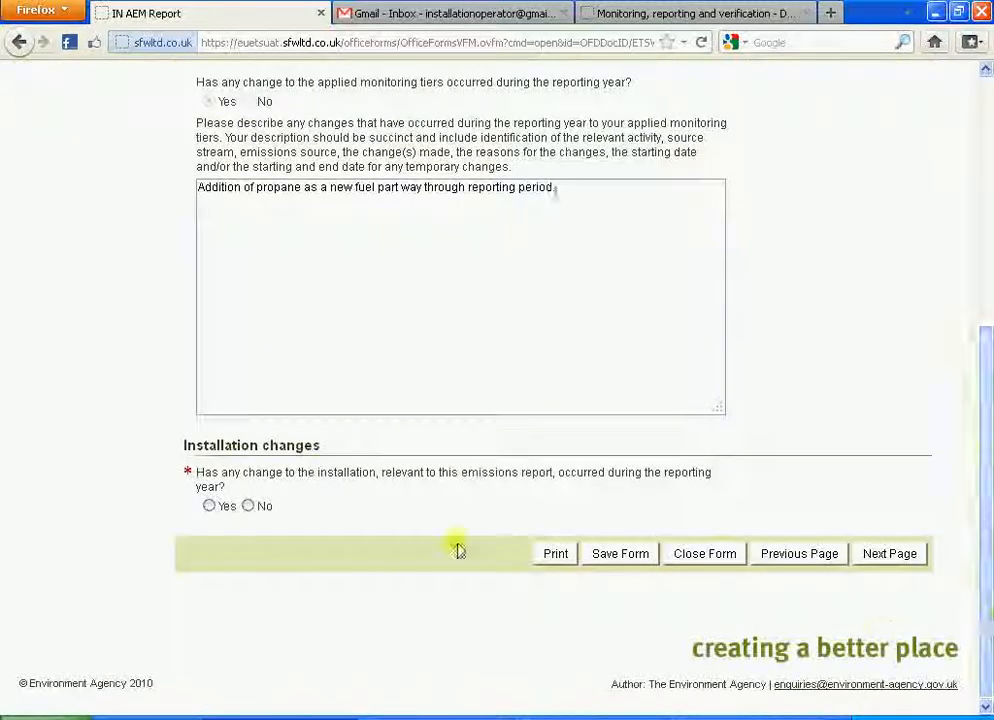
click(209, 506)
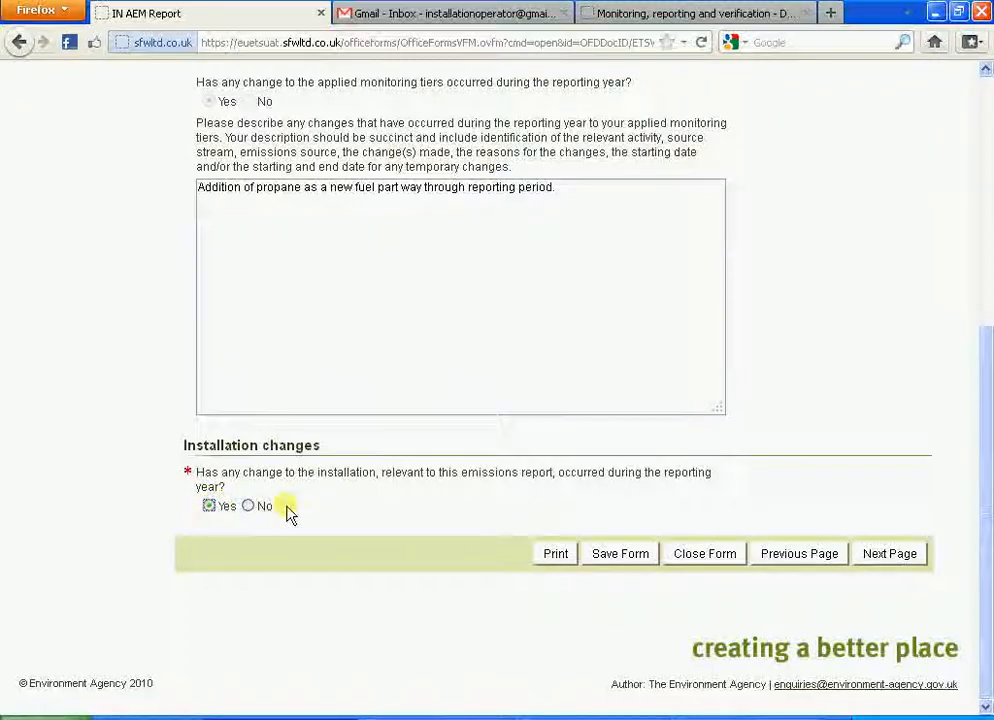
click(247, 506)
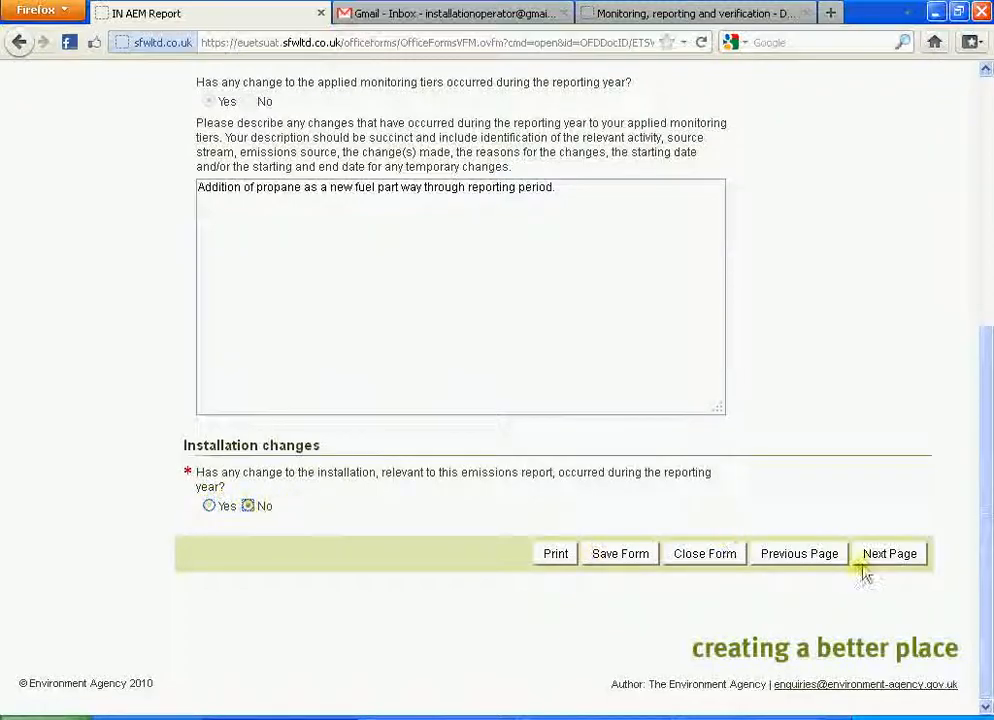
click(890, 554)
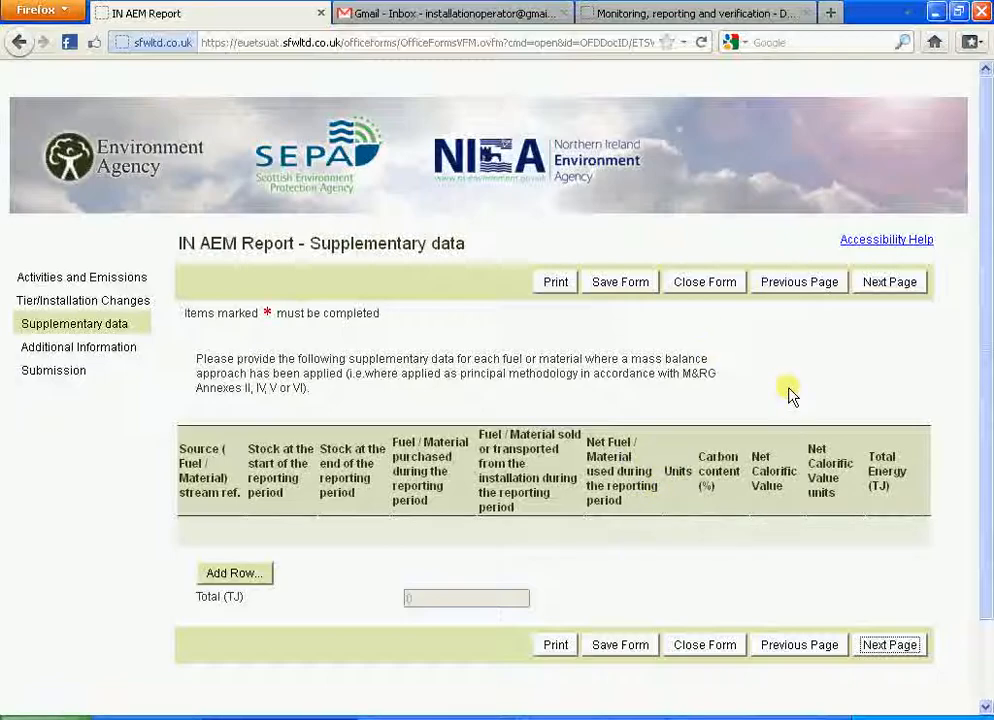
Step: Leave the supplementary data and additional information sections empty, submit the completed AEM report form, and return to the report's status page
click(893, 283)
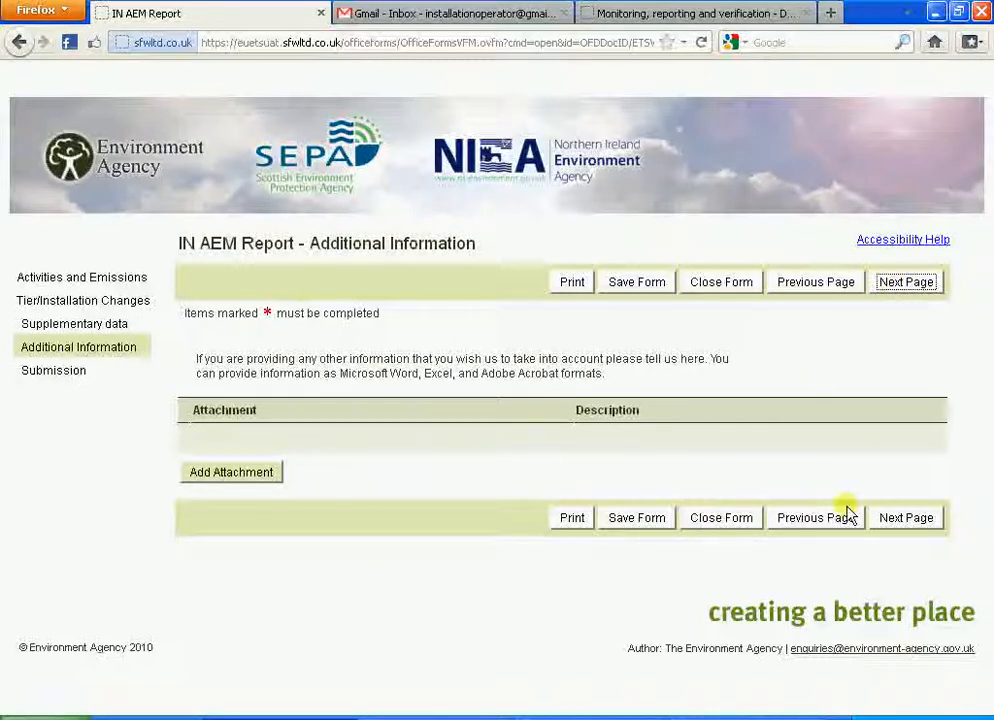
click(905, 518)
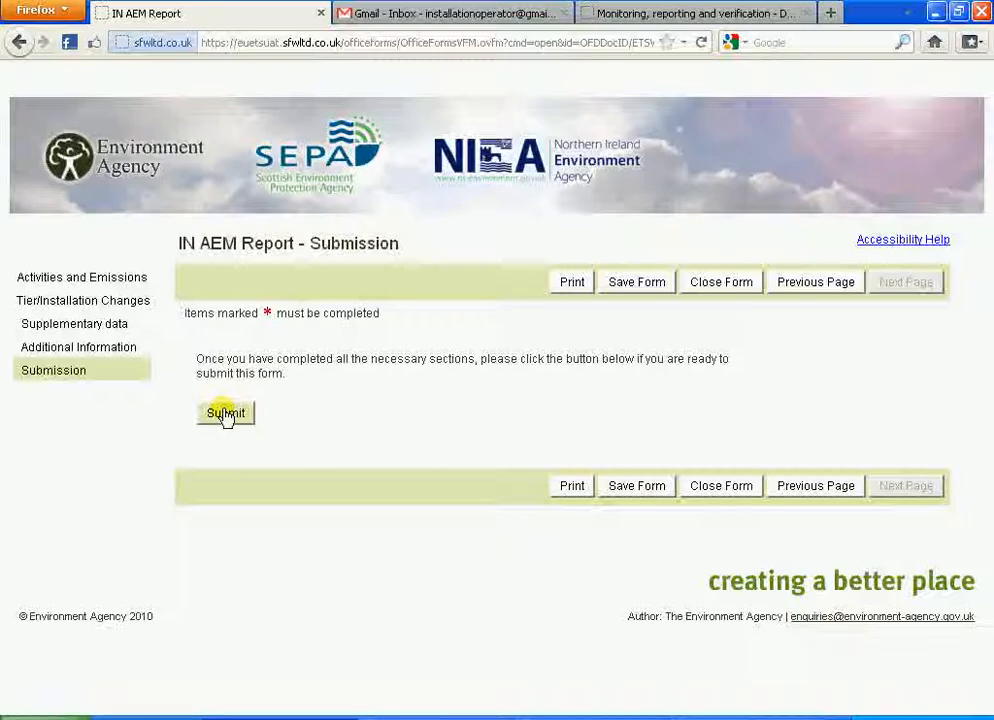
click(228, 416)
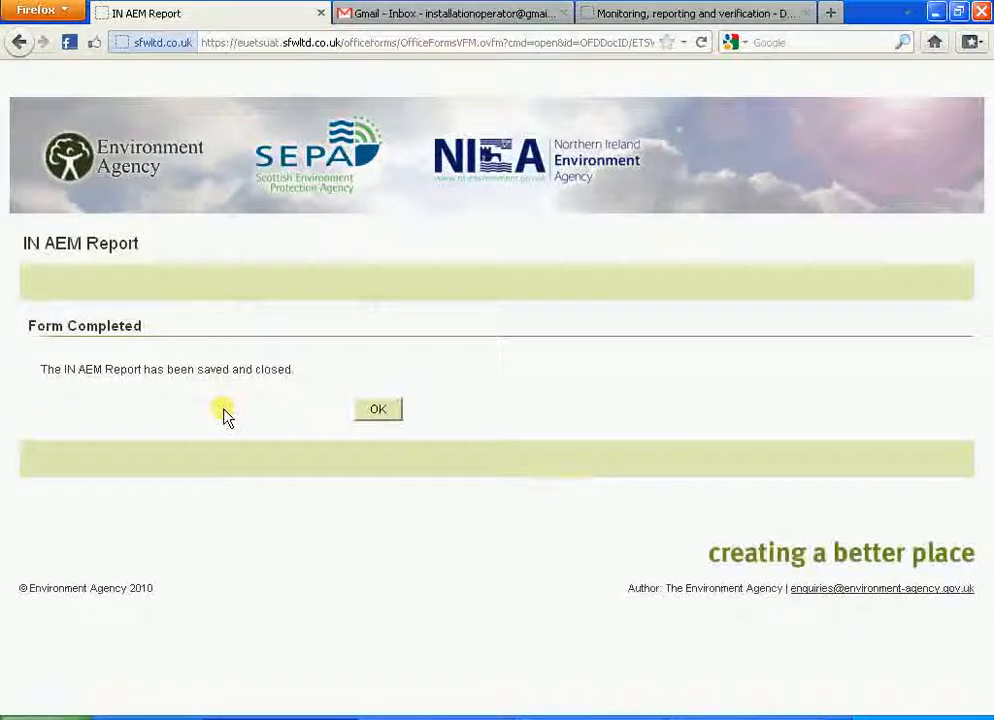
click(388, 416)
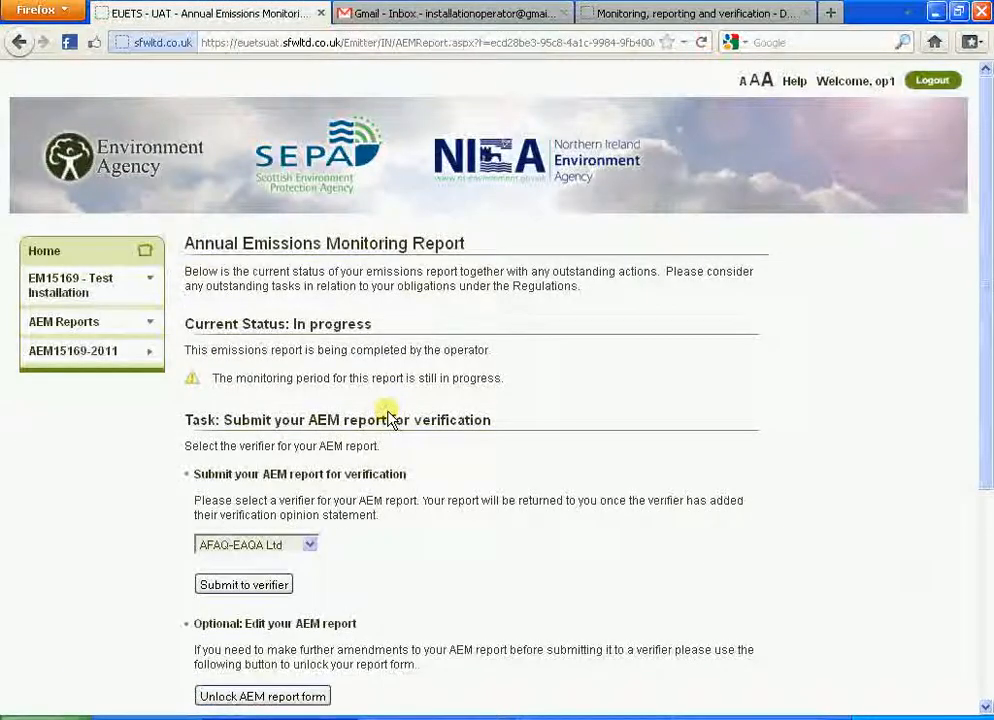
Step: Select Verifiers R' Us as the verifier for the AEM report and submit the report for verification
drag(988, 281, 987, 446)
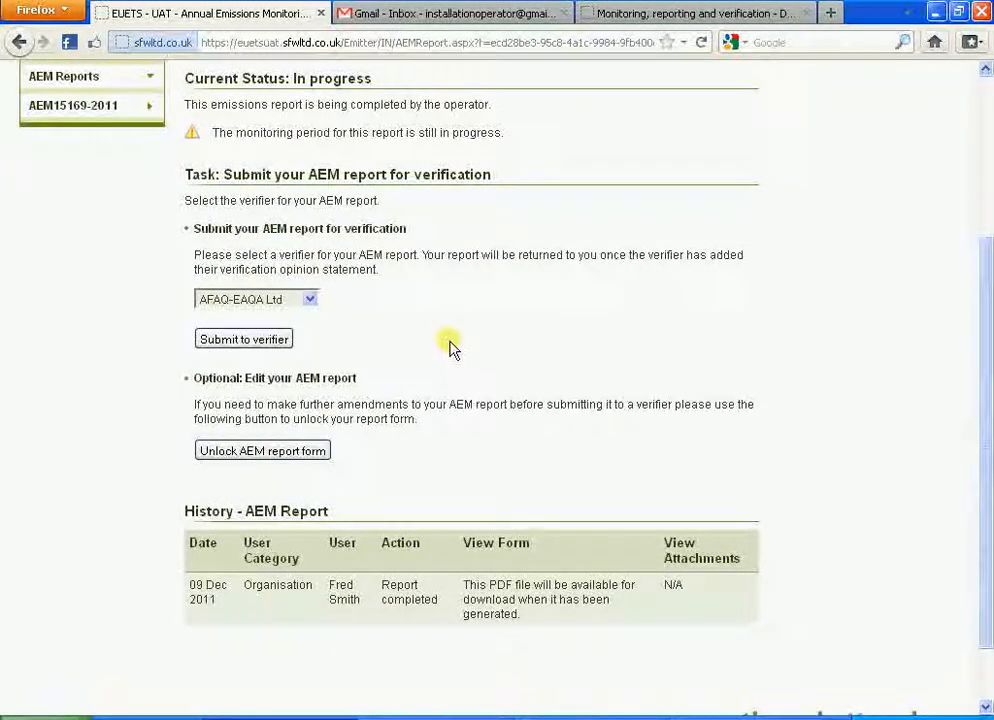
click(310, 302)
click(283, 349)
click(309, 302)
click(284, 347)
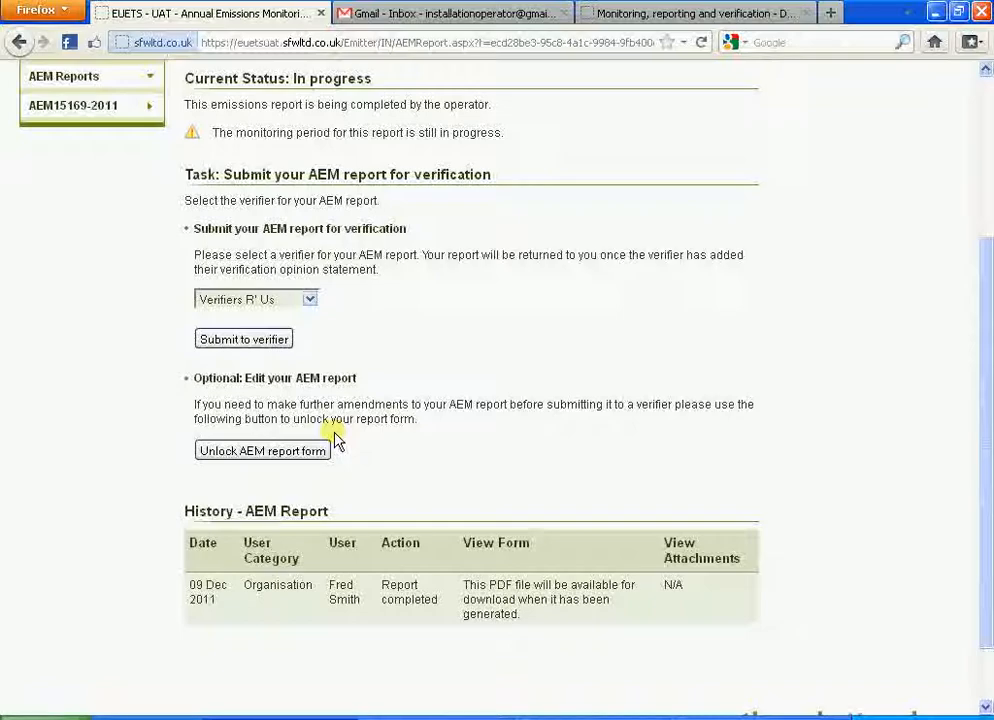
click(249, 341)
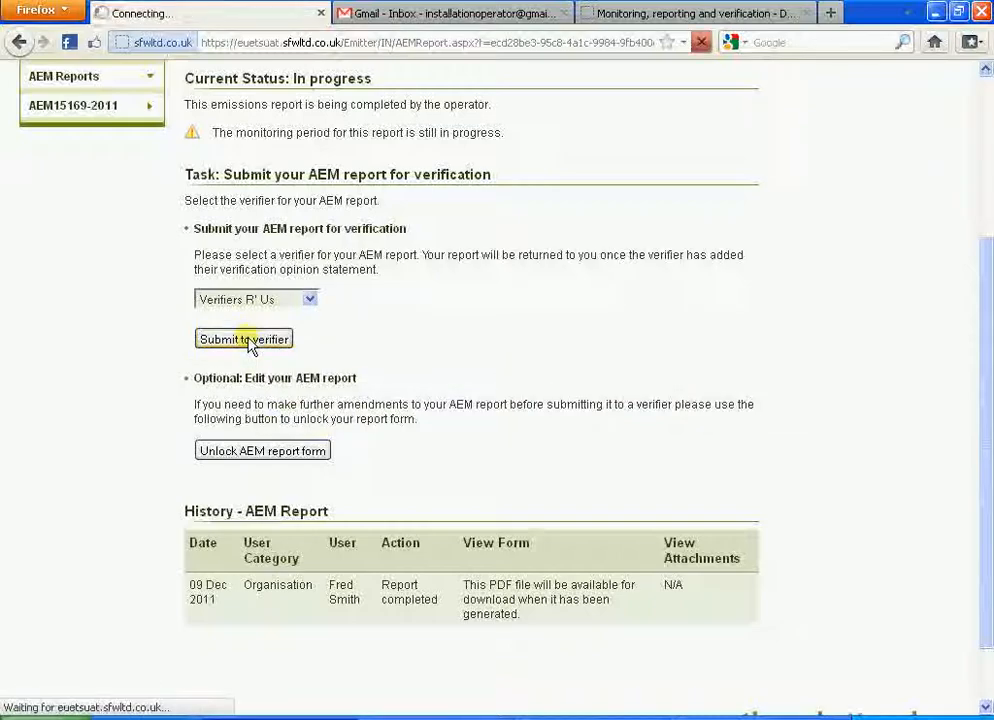